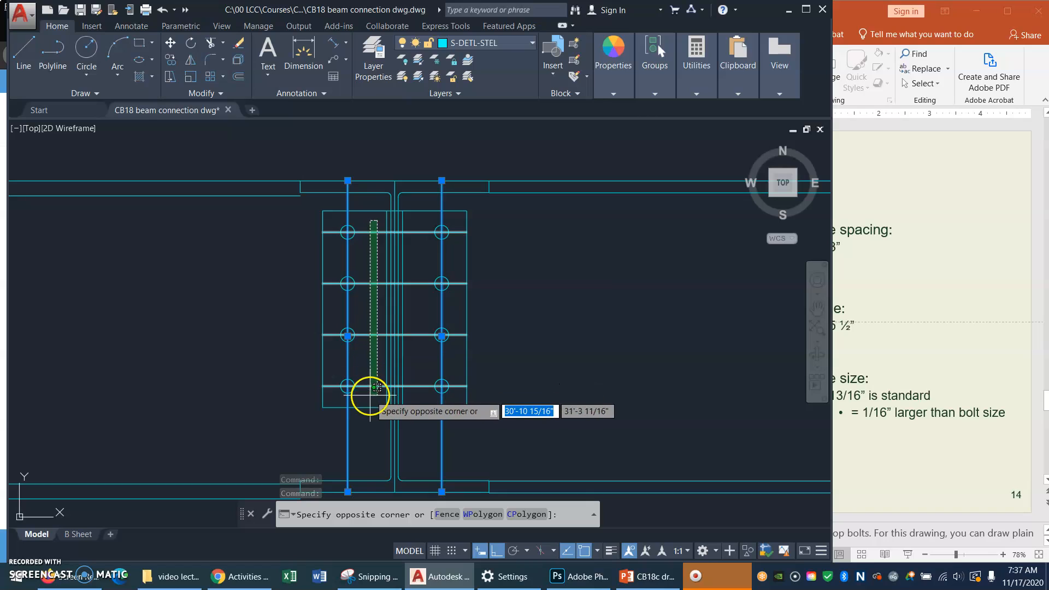
# Assign the two vertical and four horizontal lines through the bolt holes to the A-ANNO-CNTR layer
pyautogui.click(370, 397)
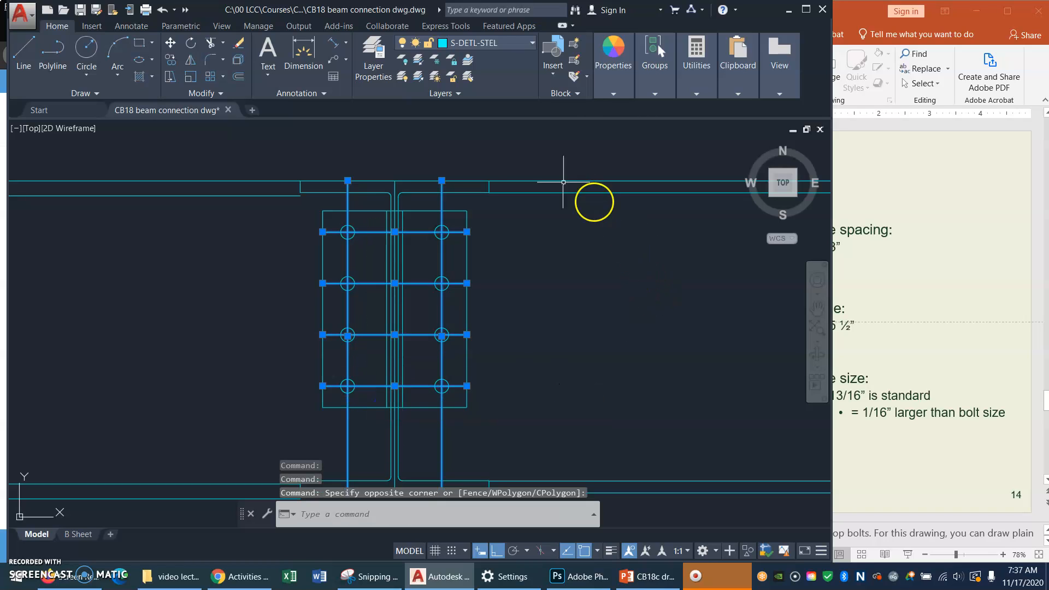
pyautogui.click(532, 43)
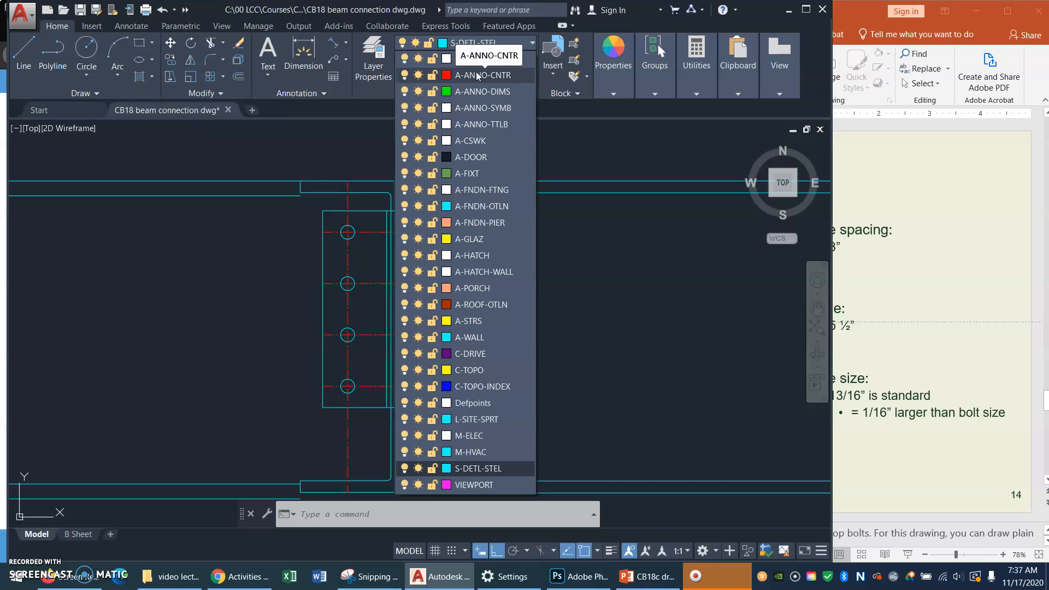
pyautogui.click(476, 76)
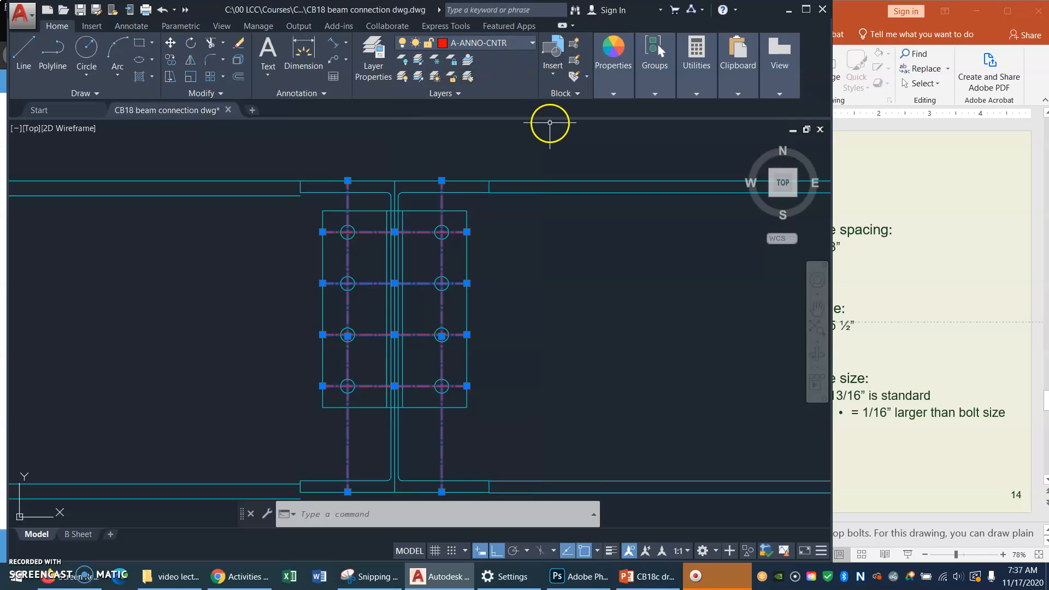
pyautogui.click(529, 44)
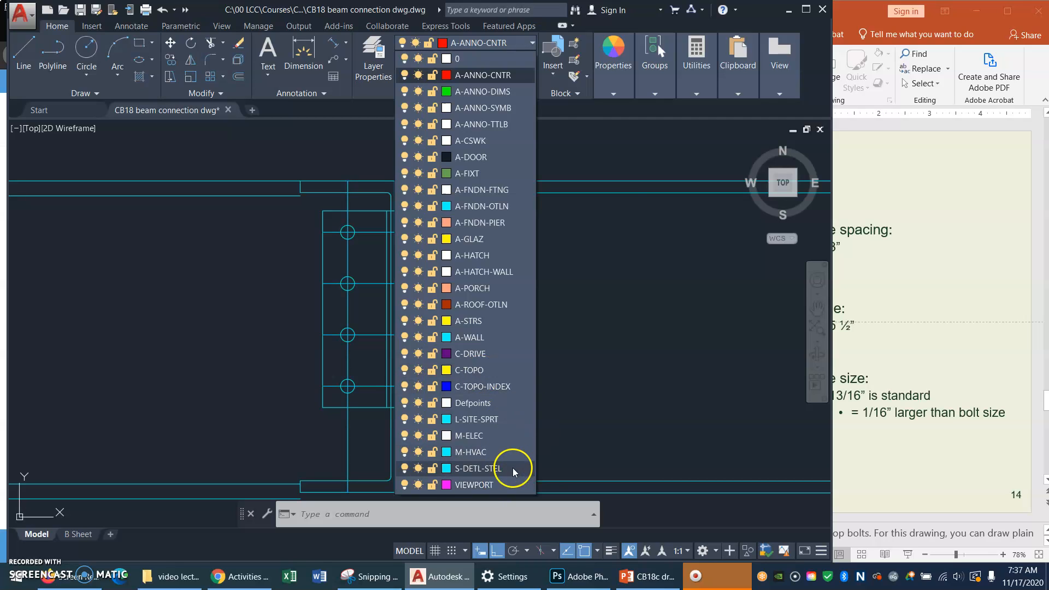
pyautogui.click(480, 75)
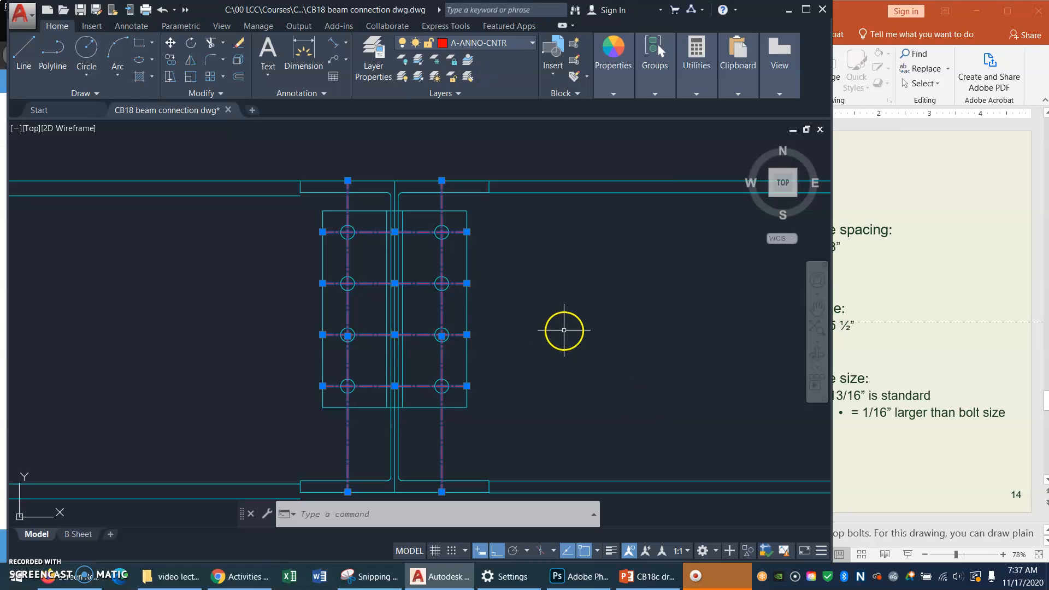
pyautogui.click(570, 370)
pyautogui.press('Escape')
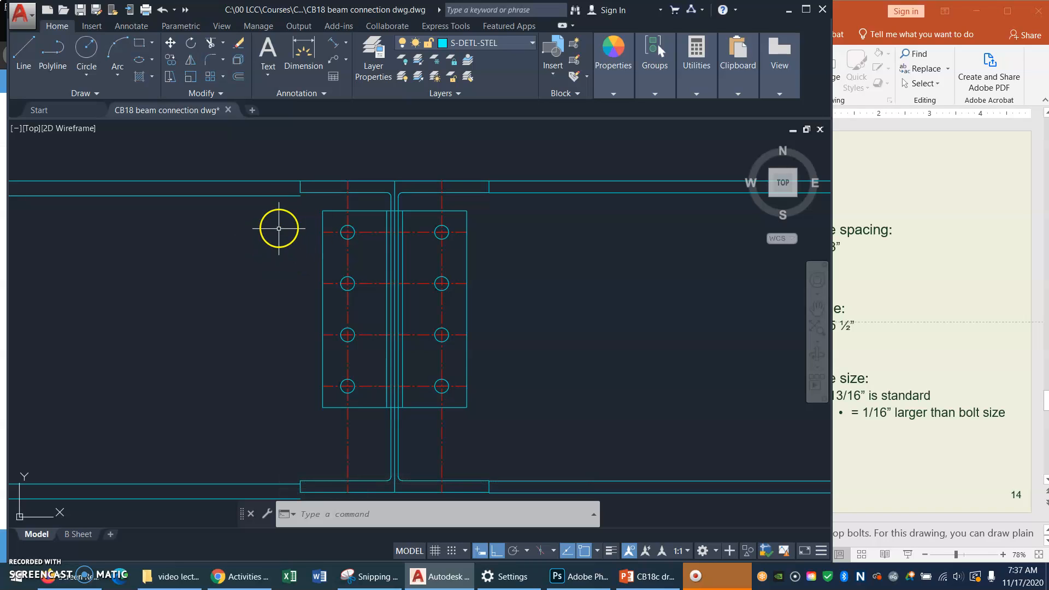
pyautogui.press('l')
pyautogui.press('Return')
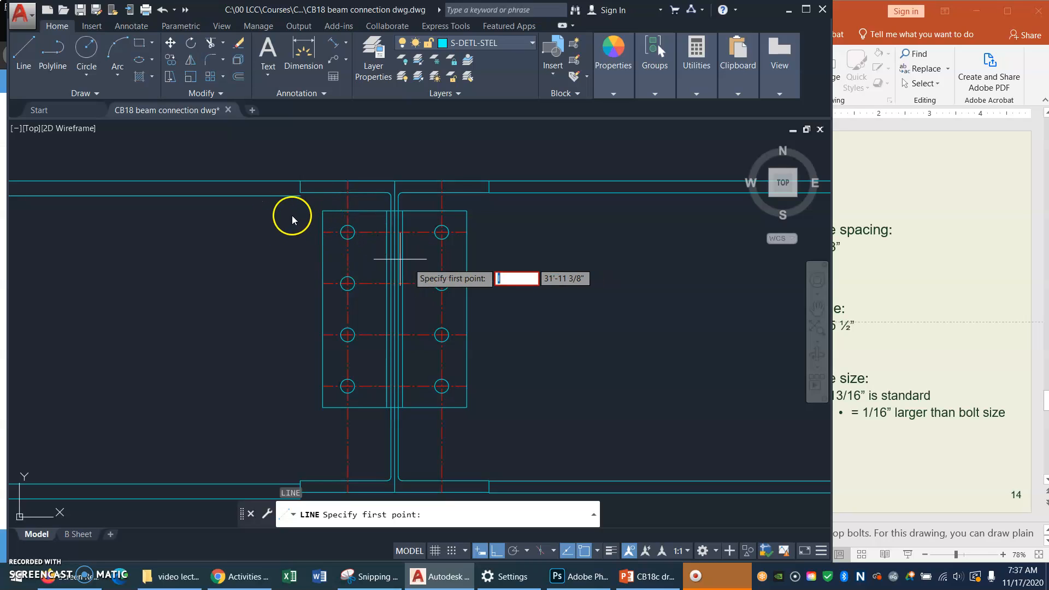
pyautogui.press('Escape')
pyautogui.press('Escape')
pyautogui.press('Escape')
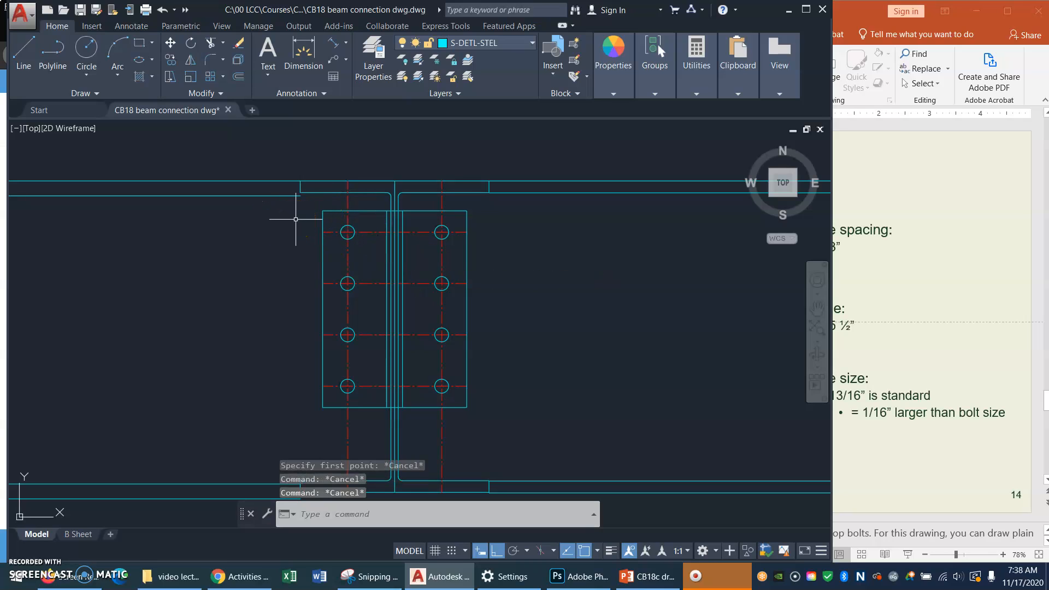
# Draw a horizontal trimming guide line across both connection plates, between their upper edge and the top row of bolt holes
pyautogui.press('l')
pyautogui.press('Return')
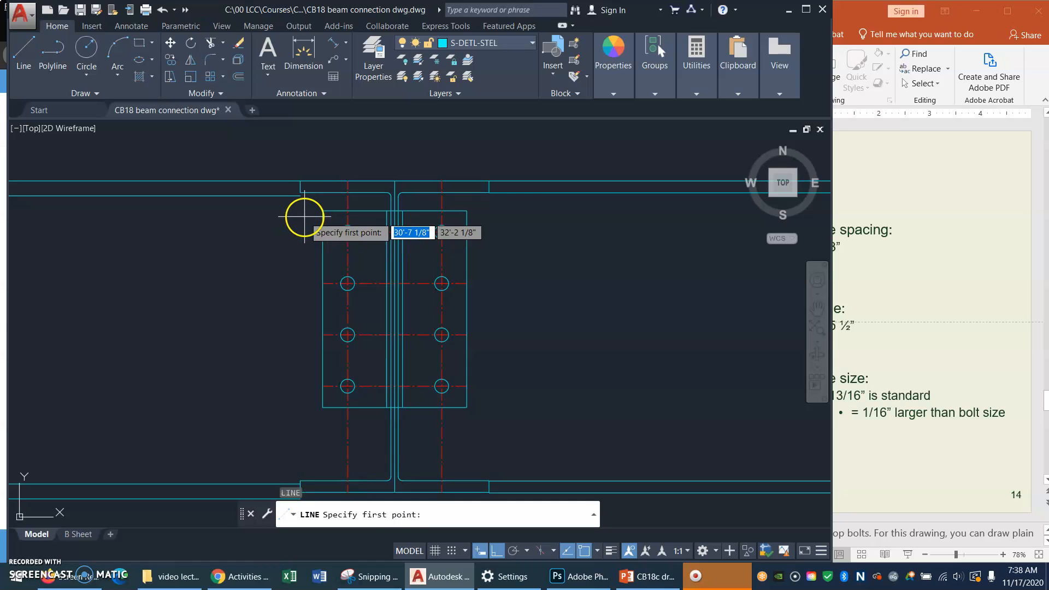
pyautogui.click(304, 215)
pyautogui.click(522, 215)
pyautogui.press('Return')
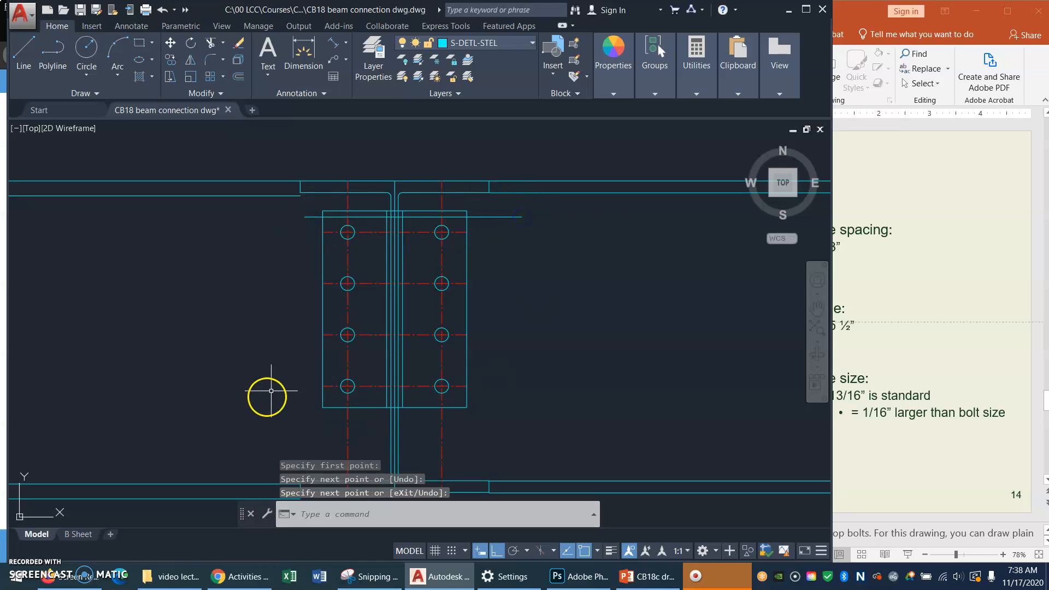
# Draw a horizontal trimming guide line across both plates, between the bottom row of bolt holes and their lower edge
pyautogui.press('l')
pyautogui.press('Return')
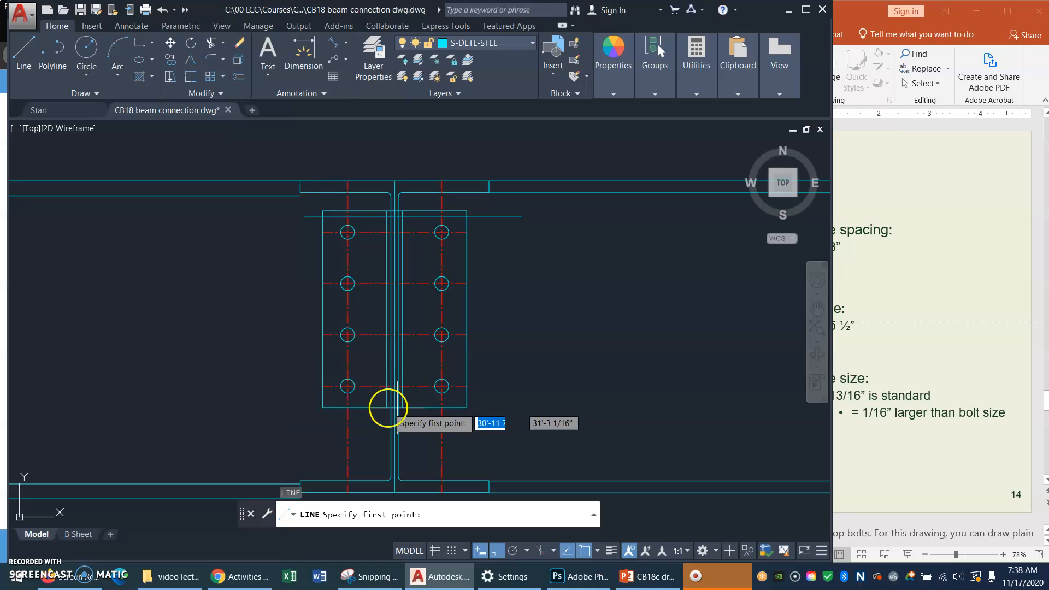
pyautogui.click(308, 400)
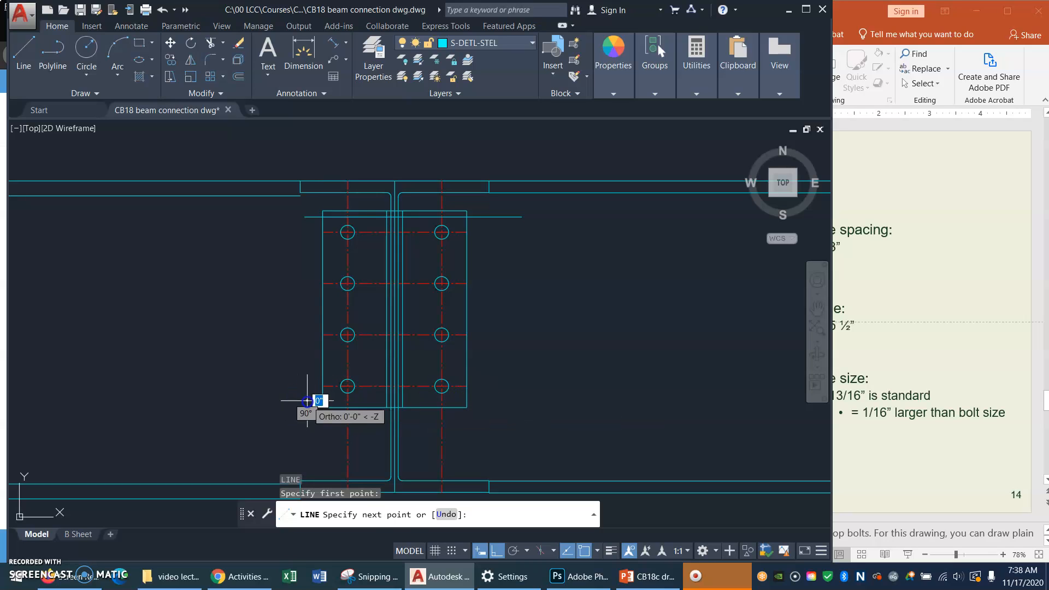
pyautogui.click(539, 400)
pyautogui.press('Return')
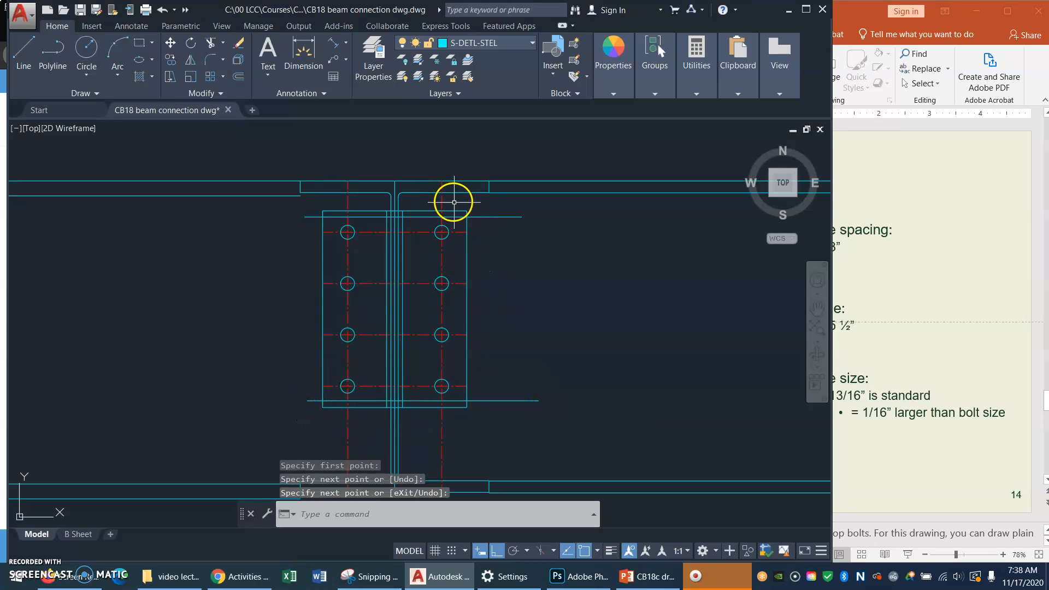
# Draw two vertical trimming guide lines, one between each outer column of bolt holes and the adjacent outer plate edge
pyautogui.press('Return')
pyautogui.click(456, 200)
pyautogui.click(480, 442)
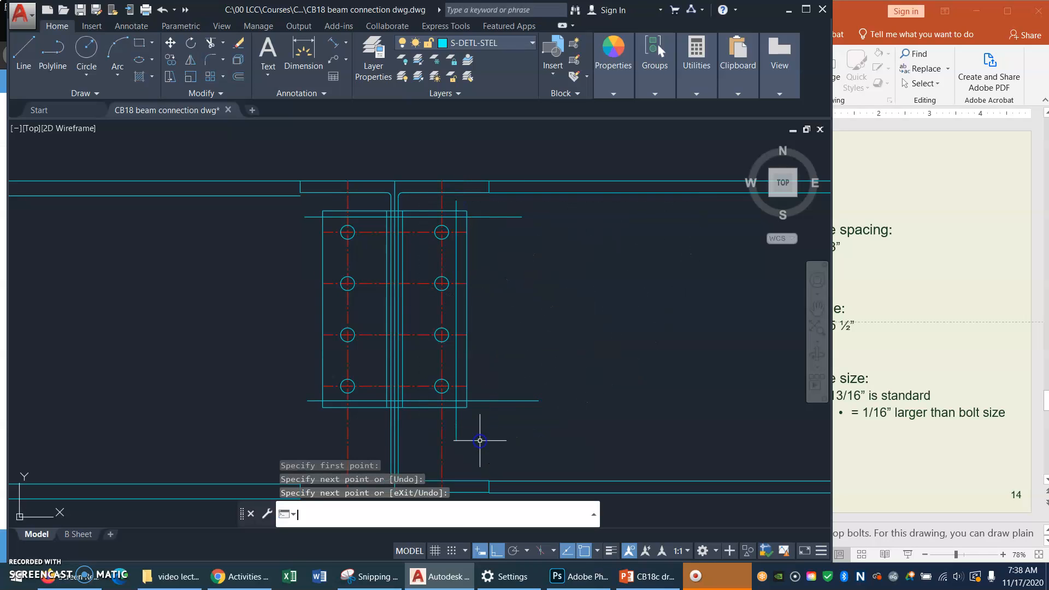
pyautogui.press('Return')
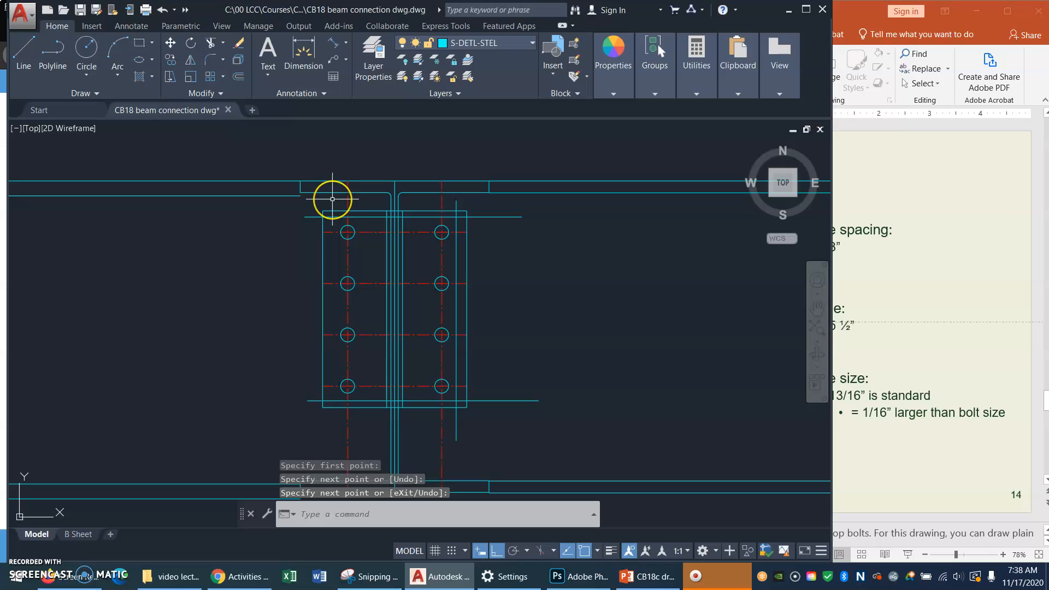
pyautogui.press('Return')
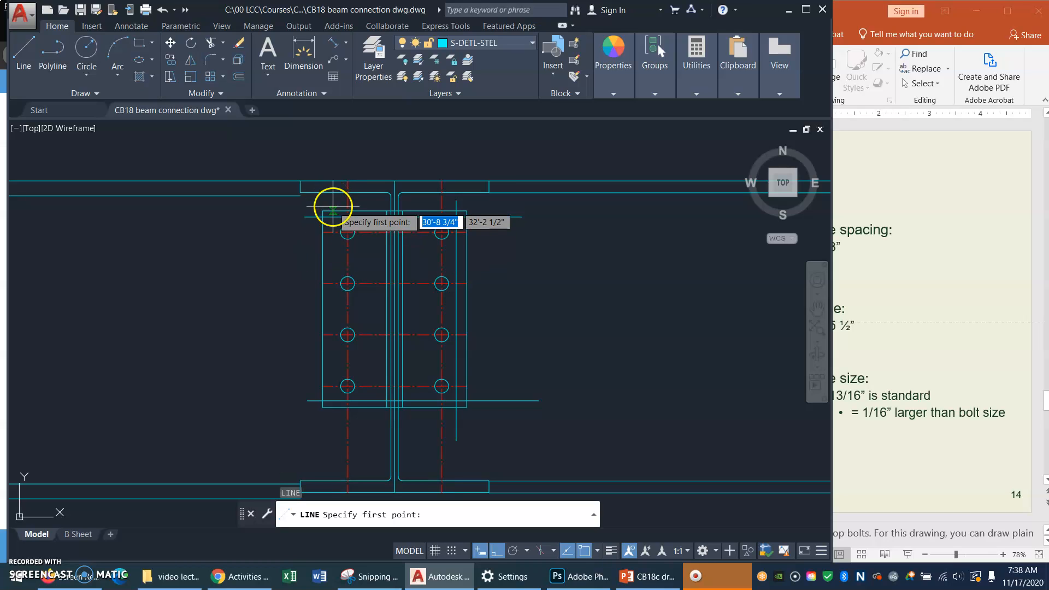
pyautogui.click(328, 202)
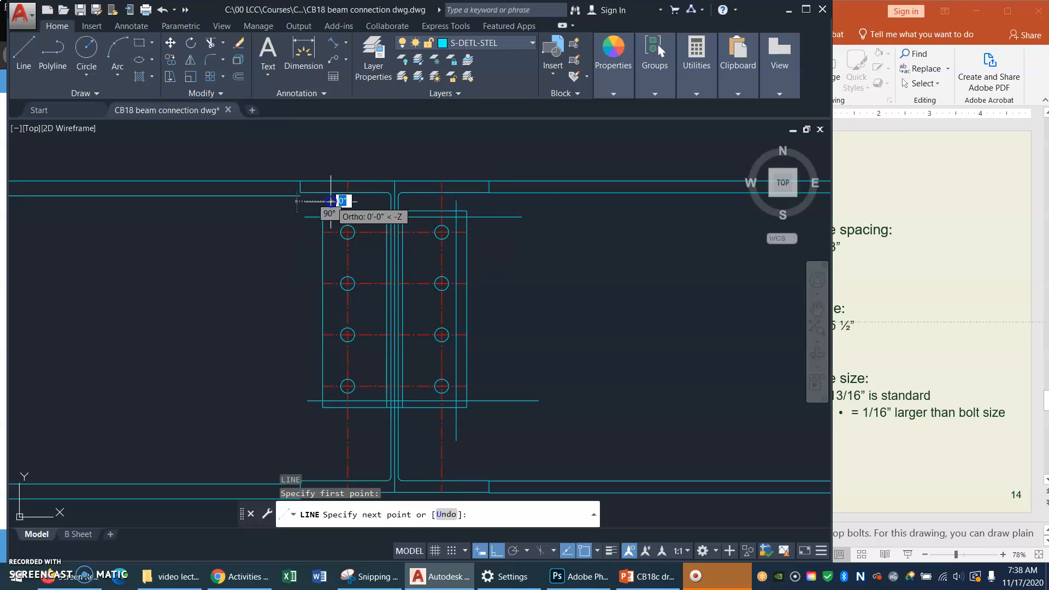
pyautogui.click(327, 424)
pyautogui.press('Return')
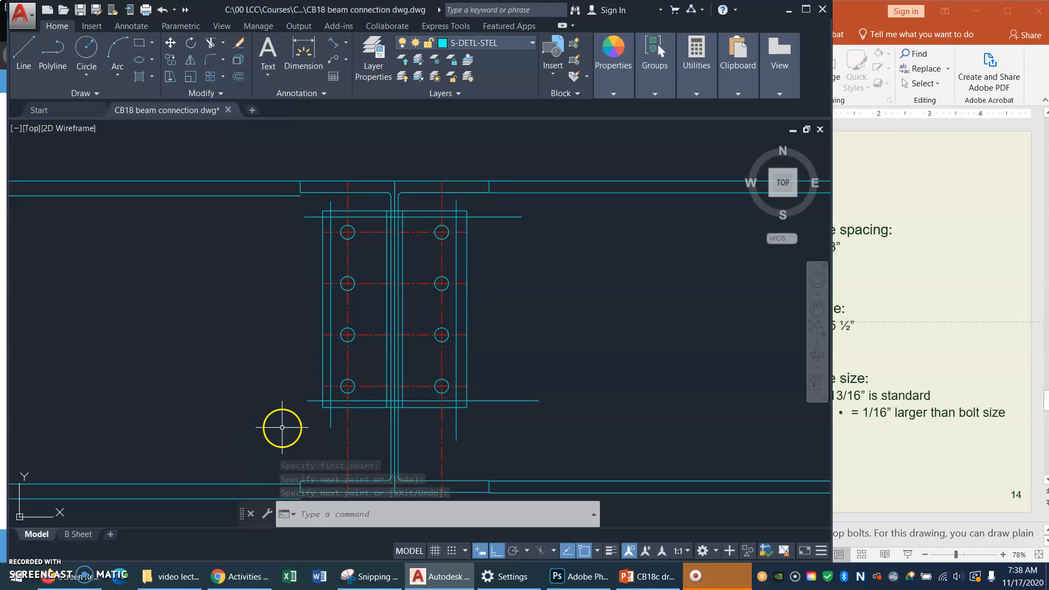
# Trim both ends of the four horizontal centerlines outside the vertical guide lines, using all four guide lines as cutting edges
pyautogui.press('Return')
pyautogui.click(290, 438)
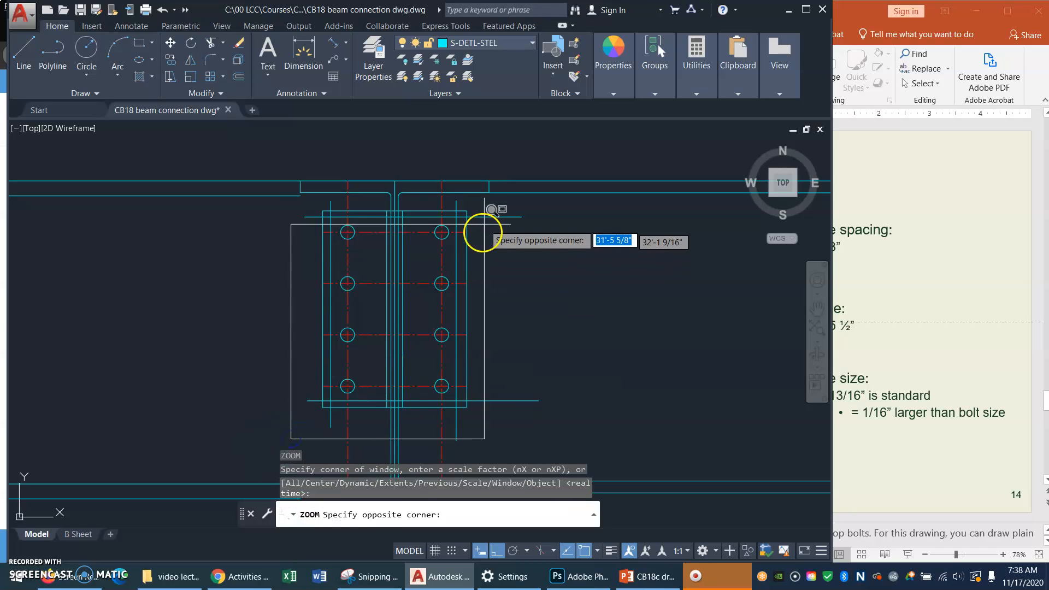
pyautogui.click(489, 178)
pyautogui.click(494, 187)
pyautogui.write('tr')
pyautogui.press('Return')
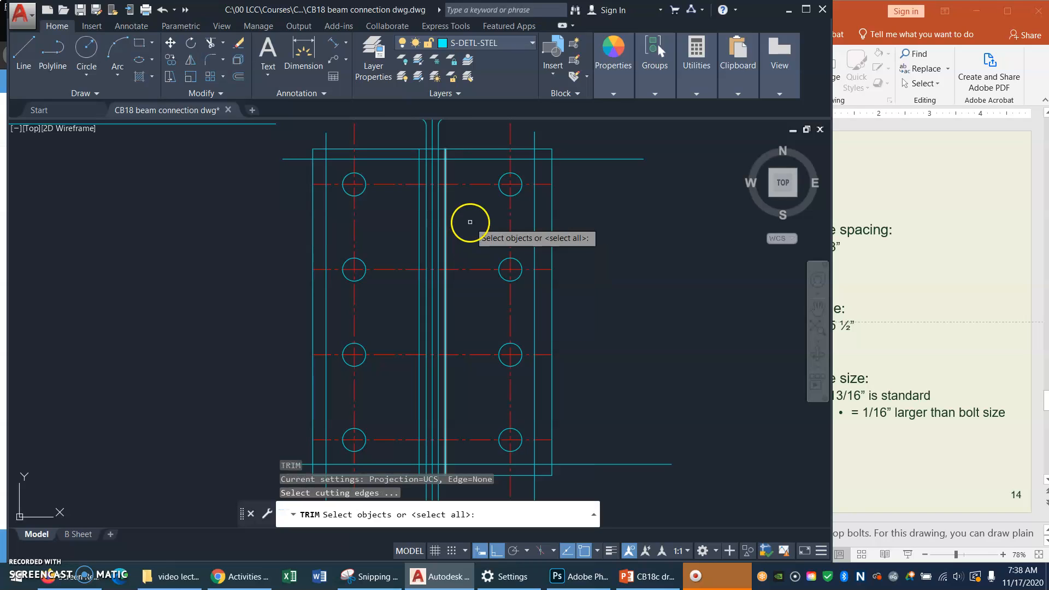
pyautogui.click(540, 153)
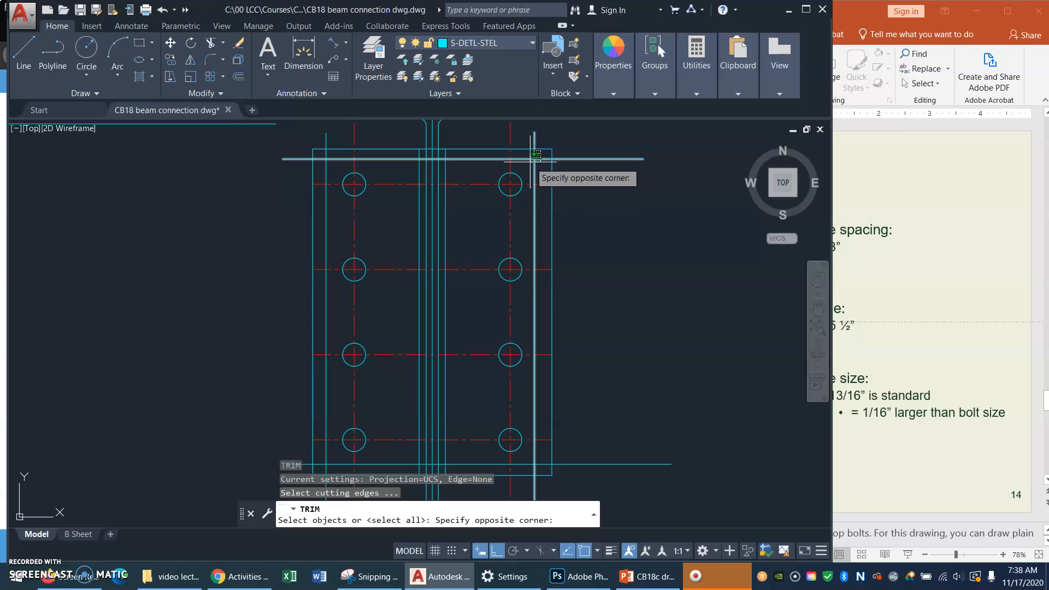
pyautogui.click(529, 163)
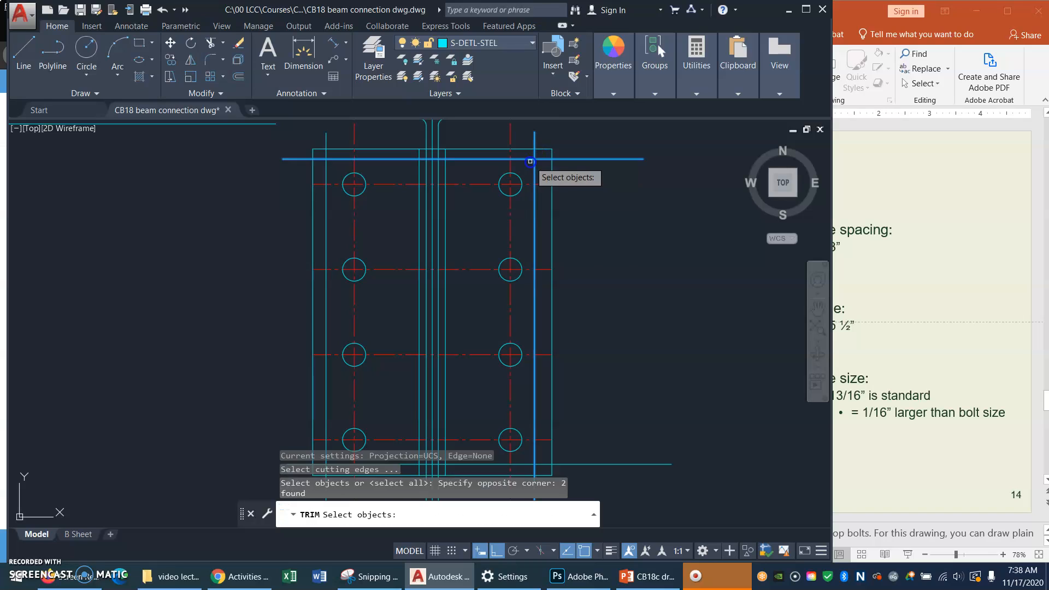
pyautogui.click(326, 421)
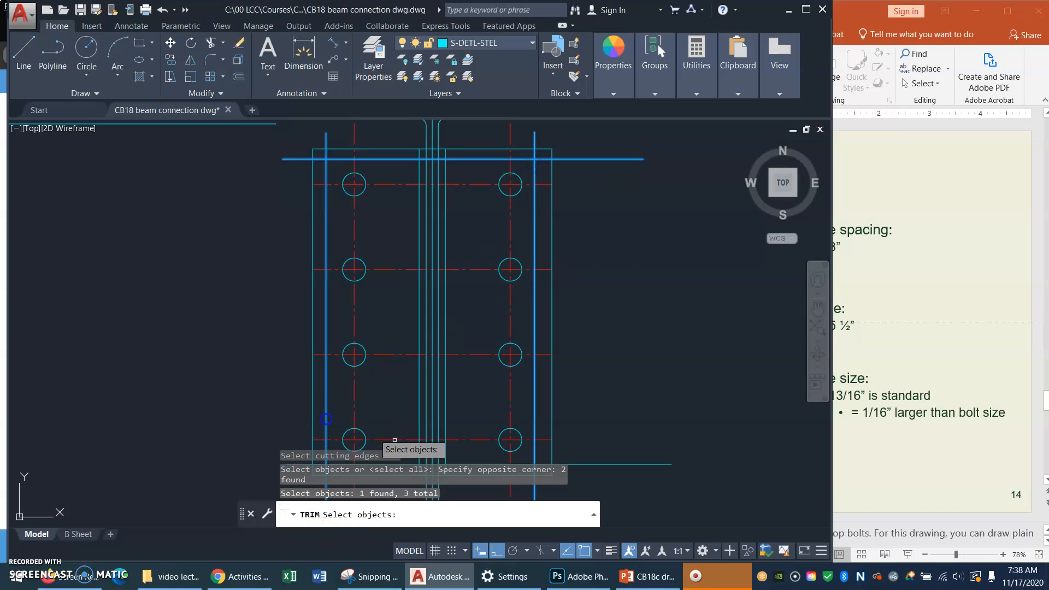
pyautogui.click(616, 464)
pyautogui.press('Return')
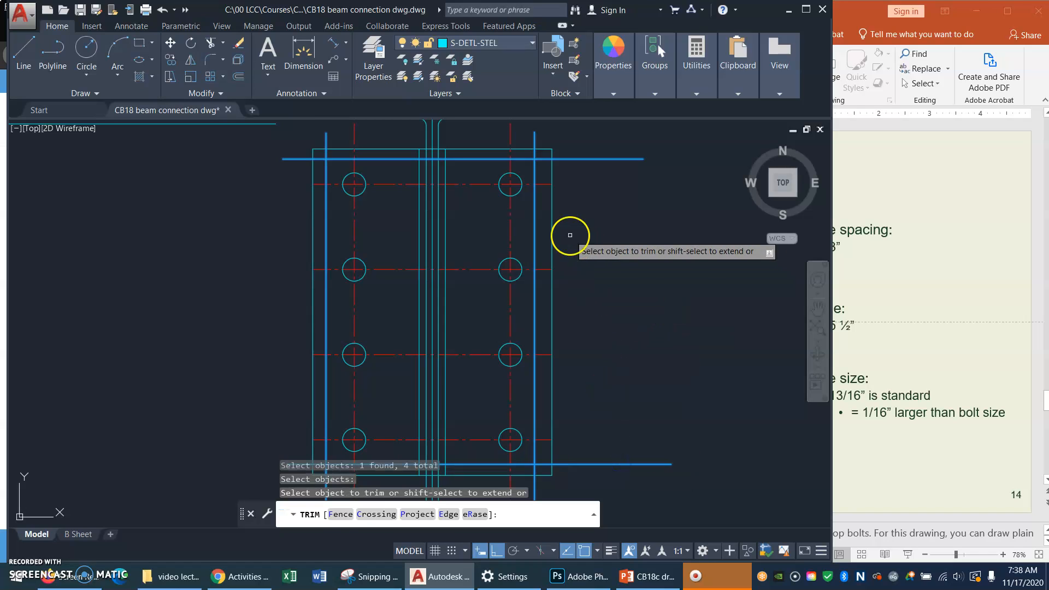
pyautogui.click(544, 171)
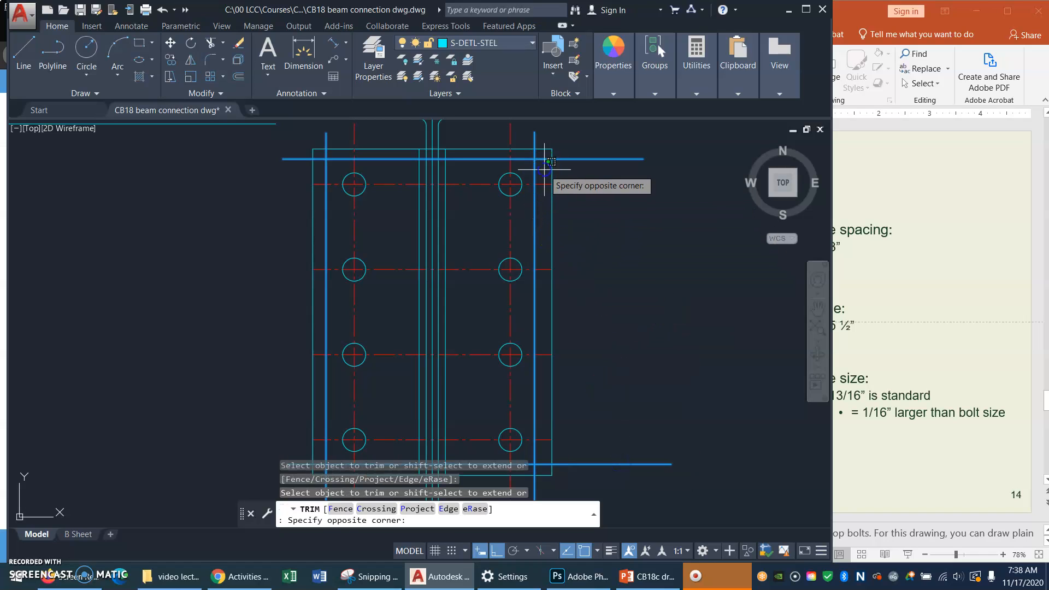
pyautogui.click(539, 447)
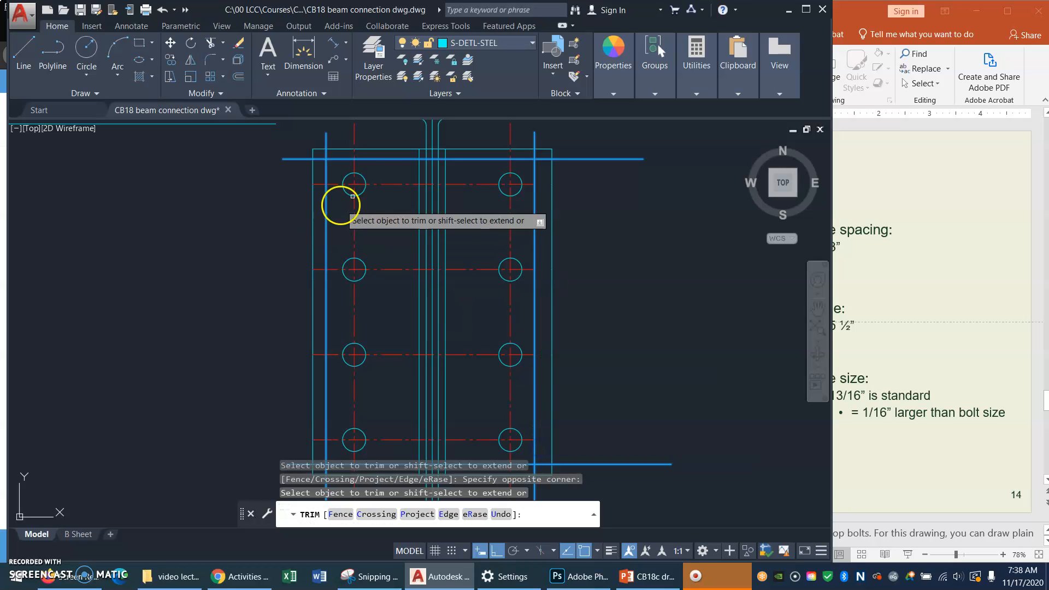
pyautogui.click(320, 168)
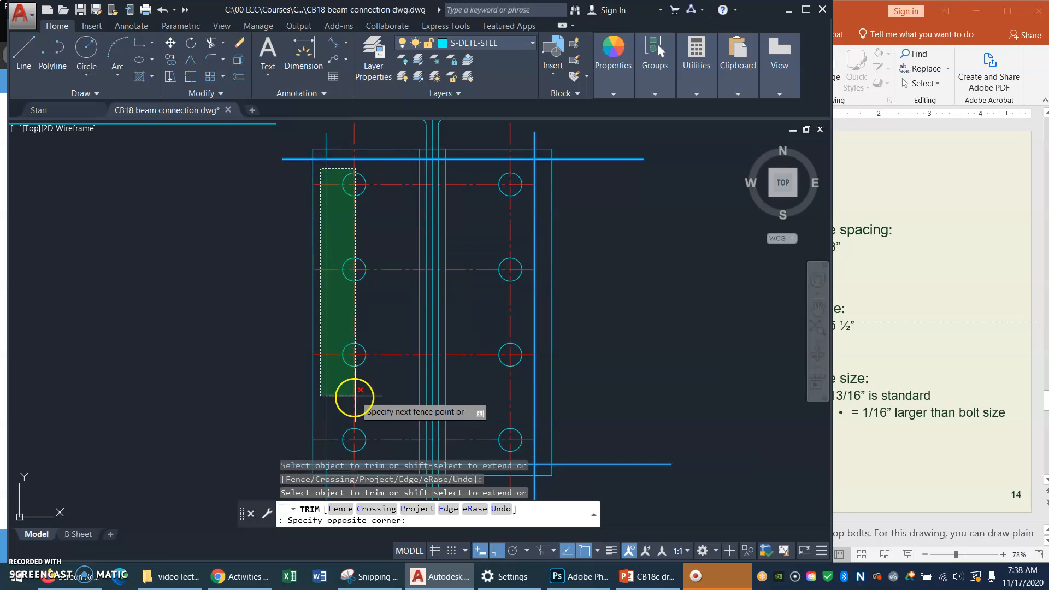
pyautogui.click(318, 449)
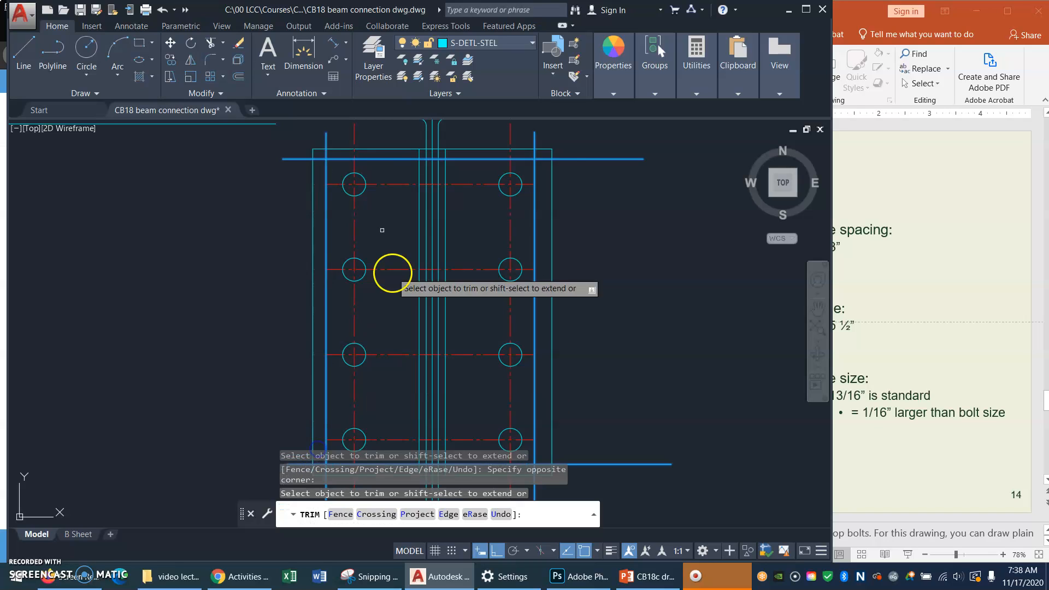
# Trim the two vertical centerlines above the upper guide line and below the lower guide line
pyautogui.click(354, 154)
pyautogui.click(509, 145)
pyautogui.click(488, 241)
pyautogui.click(508, 164)
pyautogui.moveTo(435, 246); pyautogui.dragTo(443, 179, button='middle')
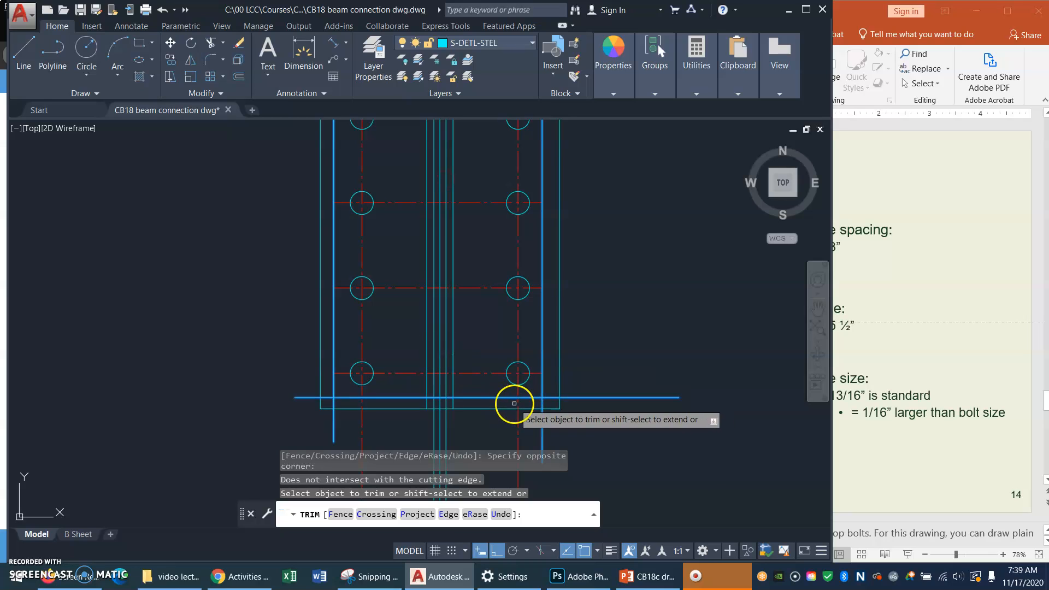
pyautogui.click(516, 441)
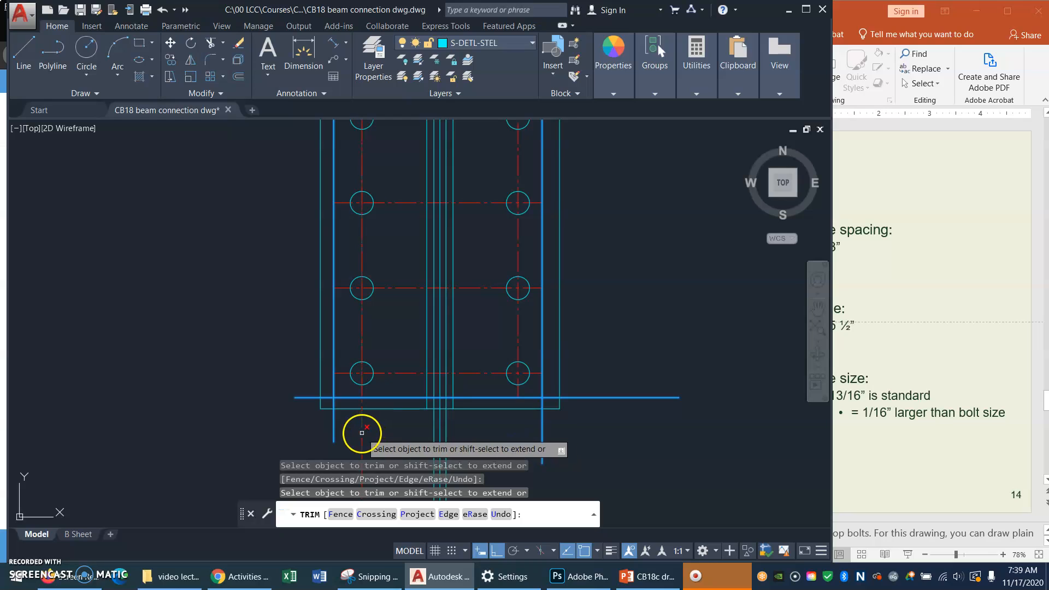
pyautogui.press('Return')
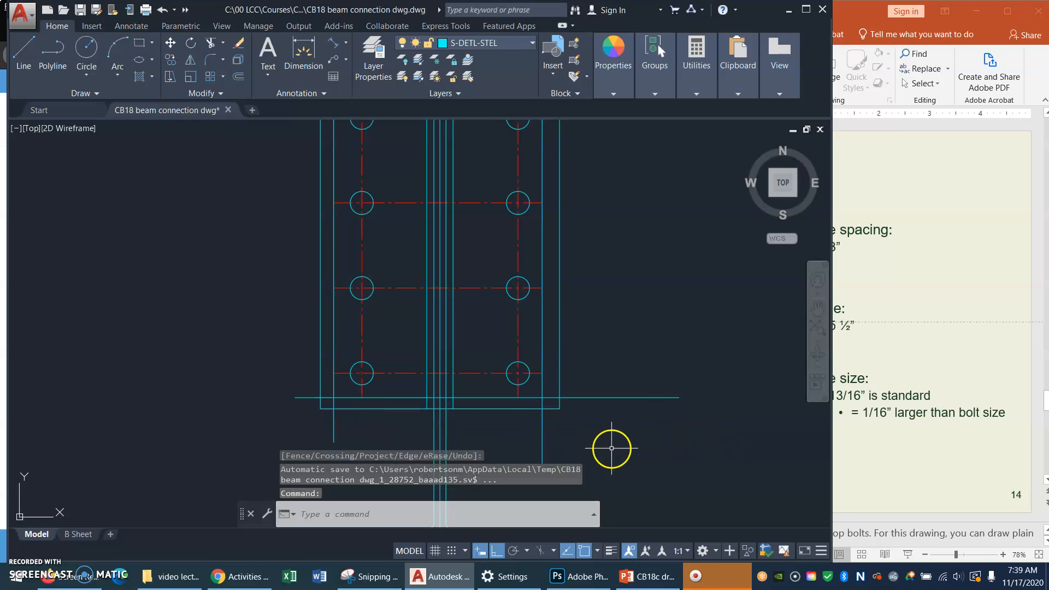
# Erase the lower horizontal guide line and both vertical guide lines
pyautogui.write('e')
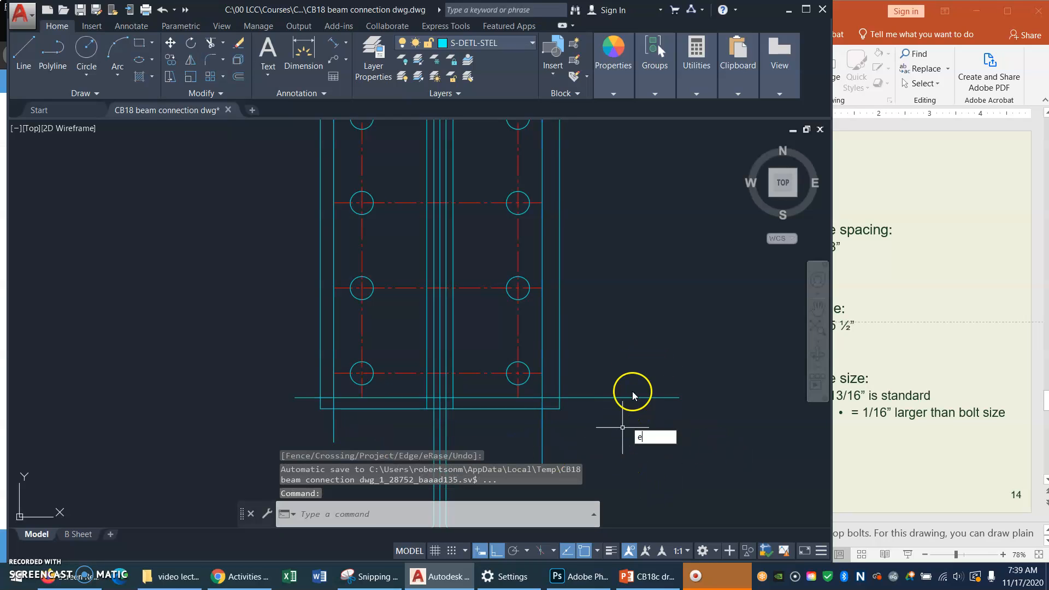
pyautogui.press('Return')
pyautogui.click(663, 368)
pyautogui.click(630, 424)
pyautogui.click(620, 434)
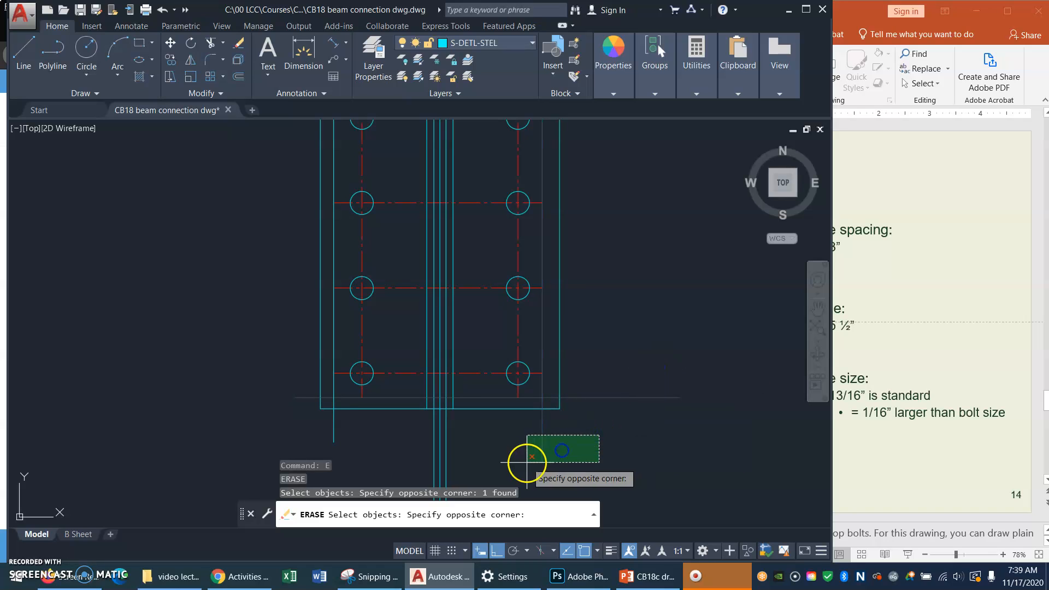
pyautogui.click(523, 463)
pyautogui.click(361, 430)
pyautogui.click(305, 437)
pyautogui.press('Return')
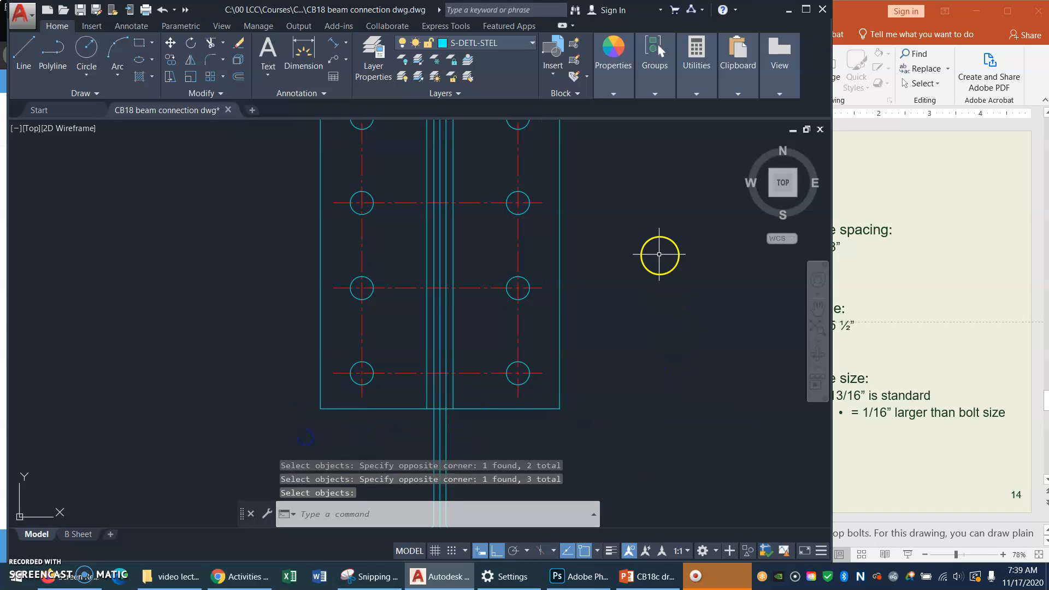
# Erase the remaining horizontal guide line near the top edge of the bolted connection in the elevation
pyautogui.write('p')
pyautogui.press('Return')
pyautogui.moveTo(604, 164); pyautogui.dragTo(640, 274)
pyautogui.press('Escape')
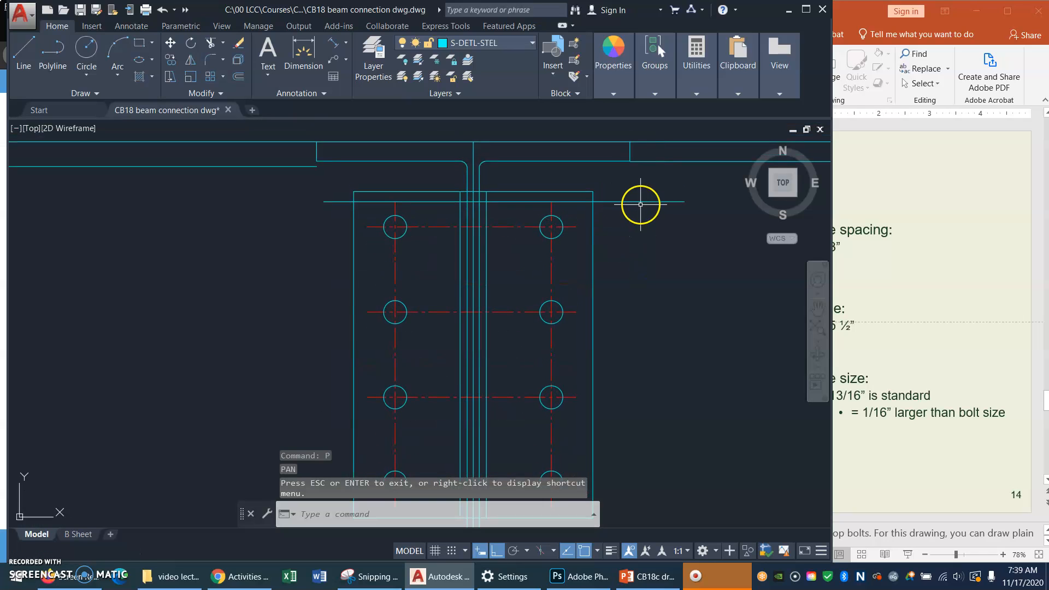
pyautogui.click(650, 166)
pyautogui.click(632, 231)
pyautogui.write('e')
pyautogui.press('Return')
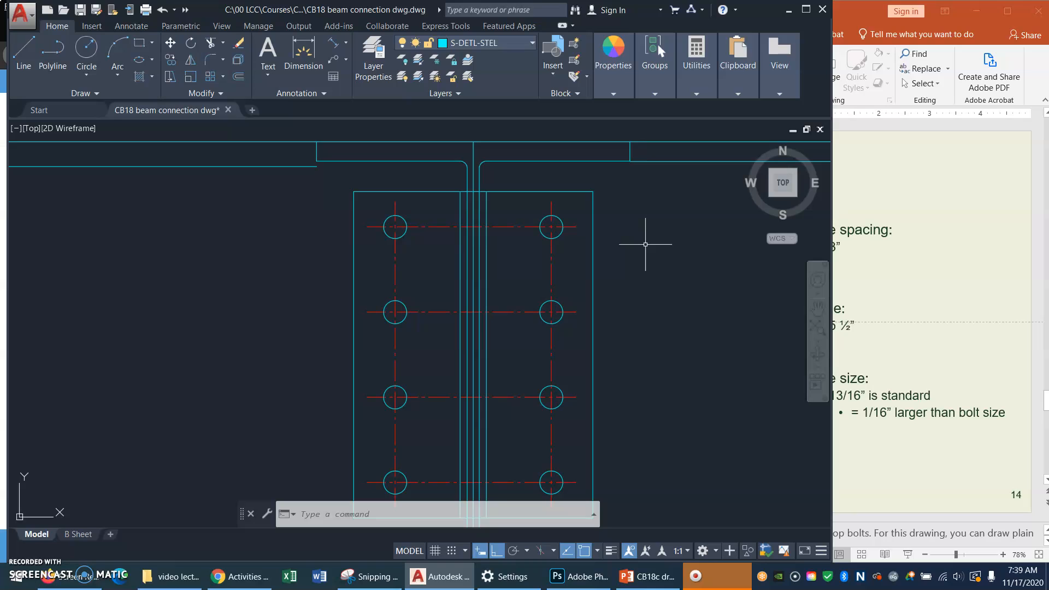
# Measure the horizontal distance between the upper ends of the two vertical bolt centerlines
pyautogui.write('DI')
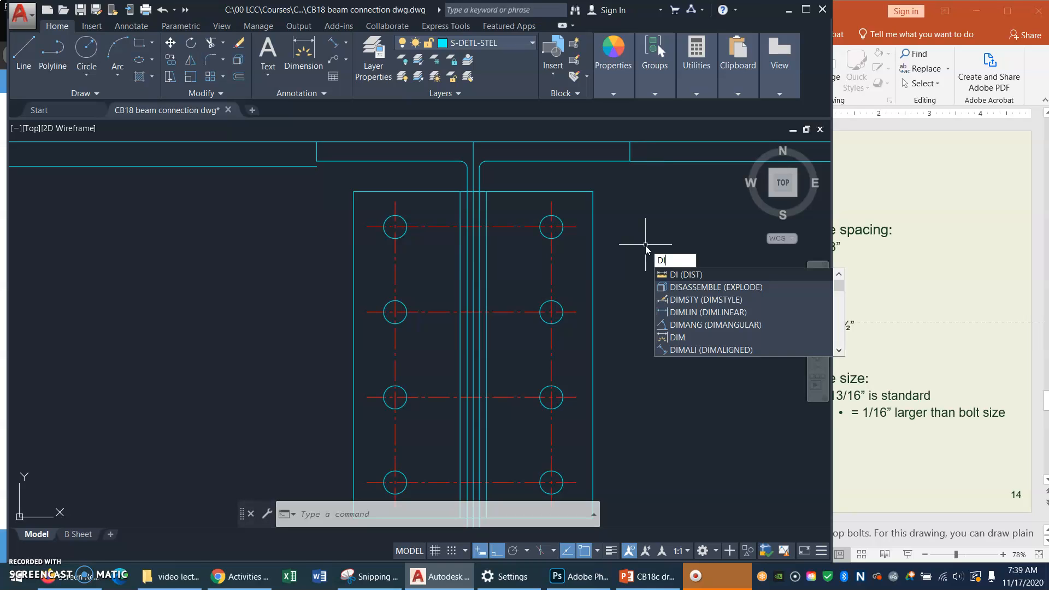
pyautogui.press('Return')
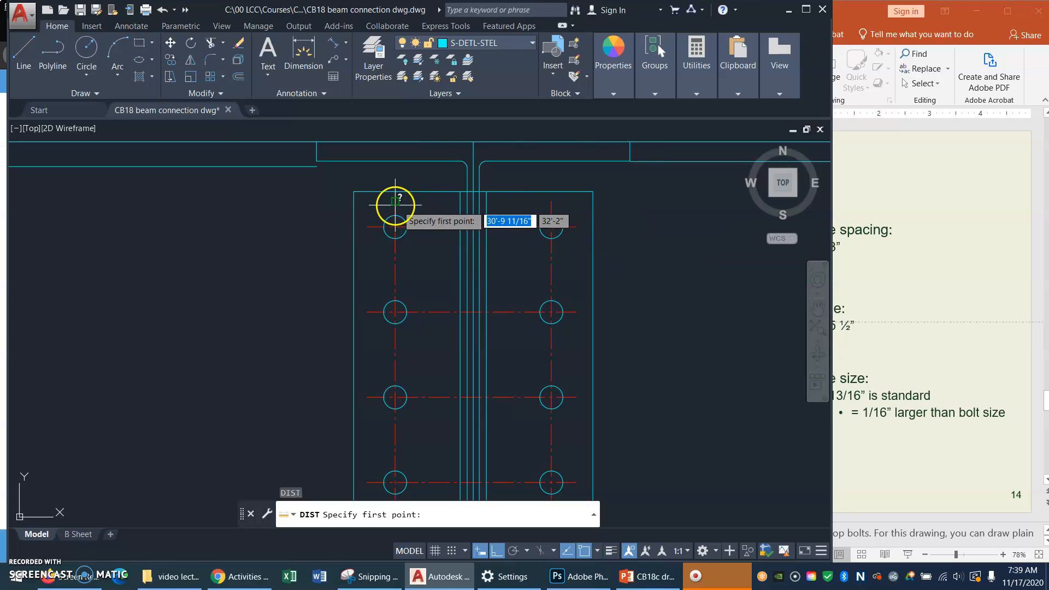
pyautogui.click(395, 201)
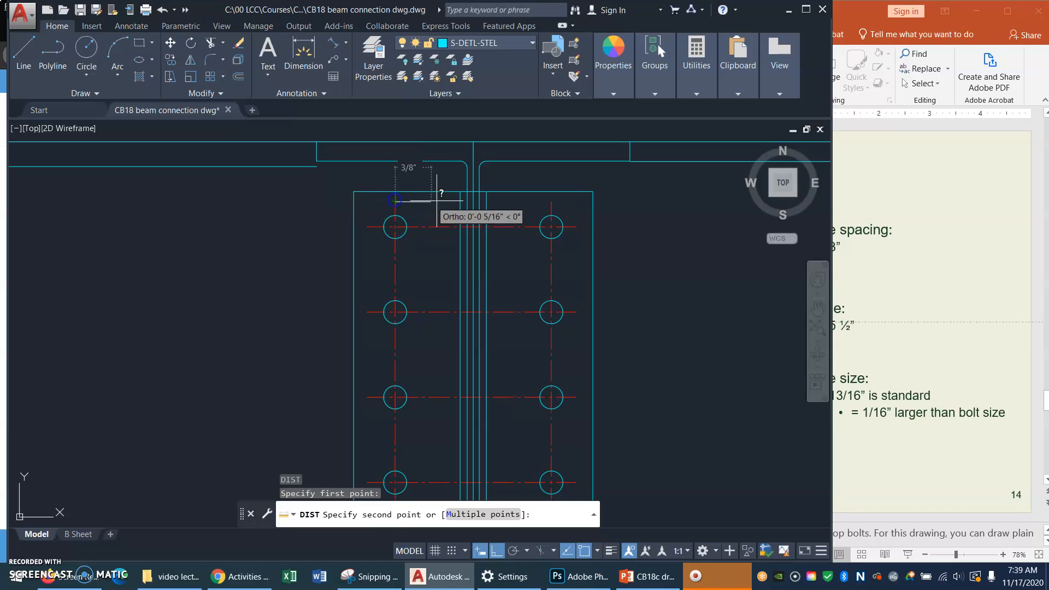
pyautogui.click(552, 201)
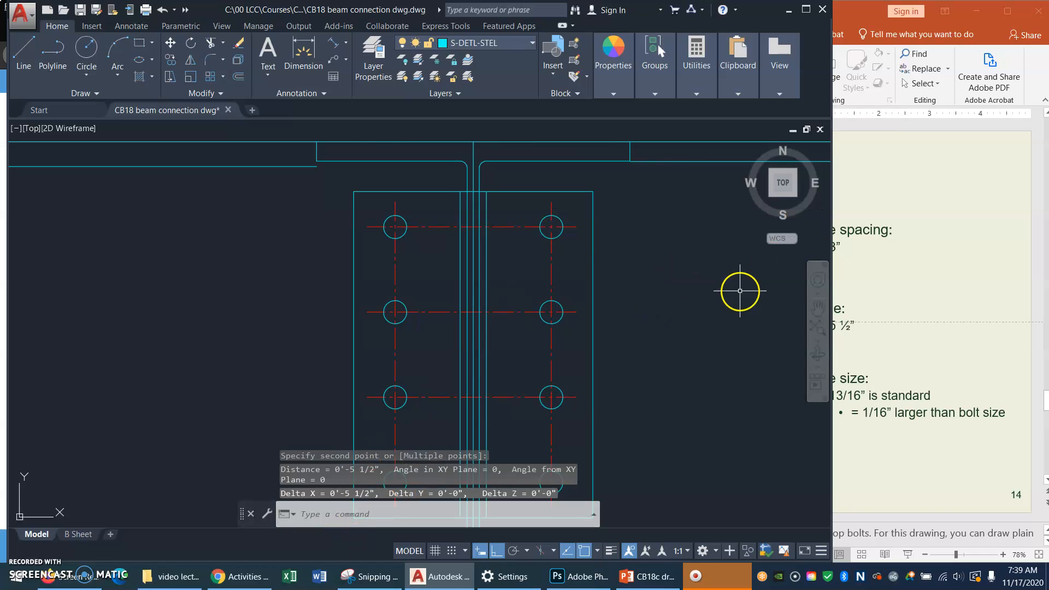
# Make A-ANNO-CNTR the current layer, with both the plan view and the elevation in view
pyautogui.press('Return')
pyautogui.press('Return')
pyautogui.moveTo(669, 209); pyautogui.dragTo(697, 408)
pyautogui.moveTo(585, 171); pyautogui.dragTo(619, 326)
pyautogui.moveTo(563, 176)
pyautogui.mouseDown()
pyautogui.moveTo(569, 236)
pyautogui.moveTo(625, 255)
pyautogui.moveTo(638, 276)
pyautogui.mouseUp()
pyautogui.rightClick(572, 222)
pyautogui.click(622, 251)
pyautogui.press('Escape')
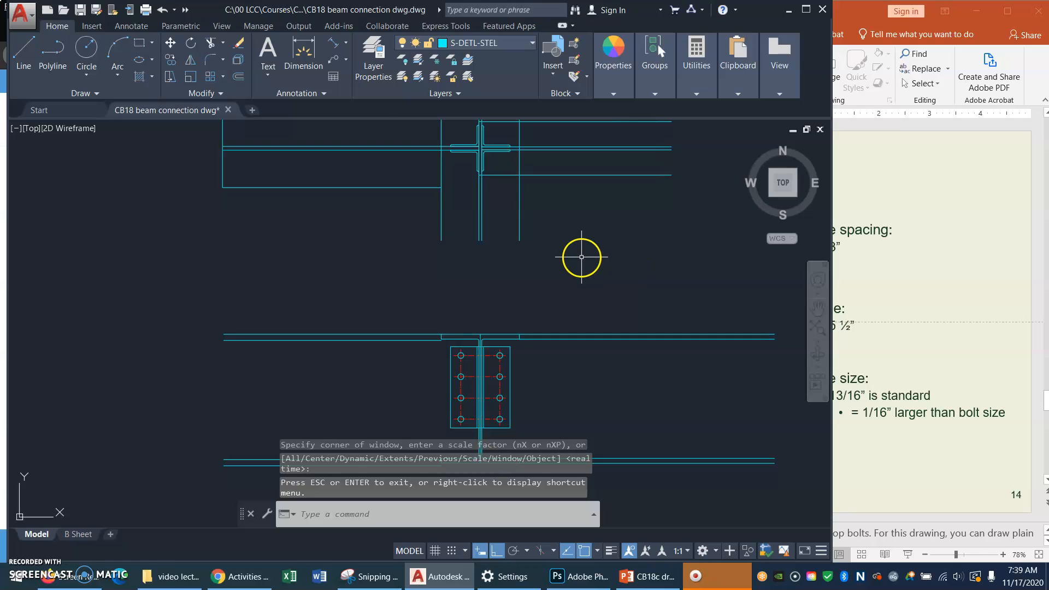
pyautogui.click(531, 47)
pyautogui.click(497, 75)
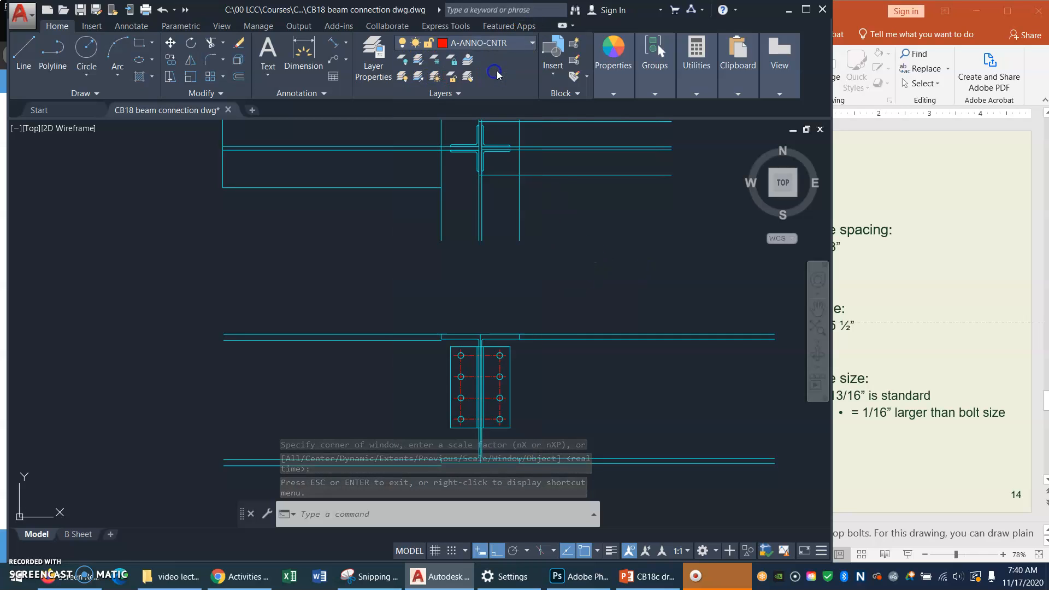
# Draw two vertical projection lines from the tops of the elevation's bolt centerlines up past the angles in the plan view
pyautogui.write('l')
pyautogui.press('Return')
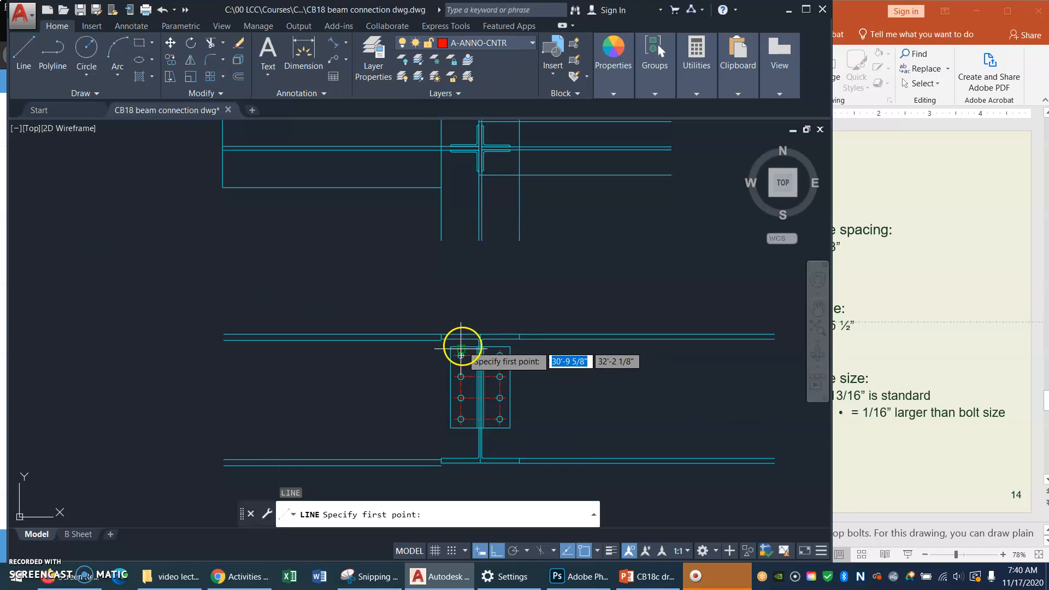
pyautogui.click(461, 355)
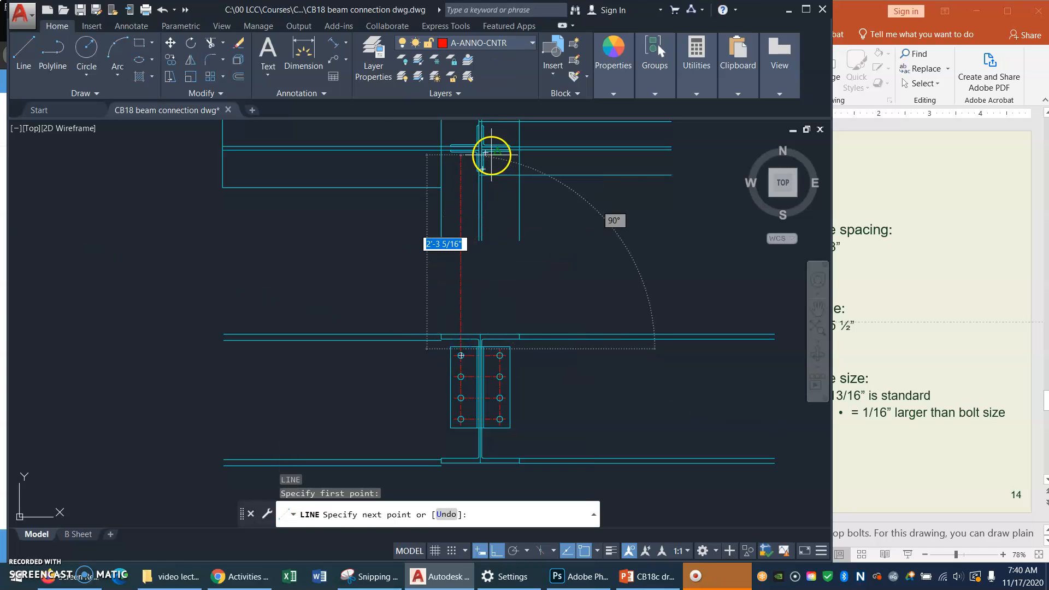
pyautogui.click(461, 147)
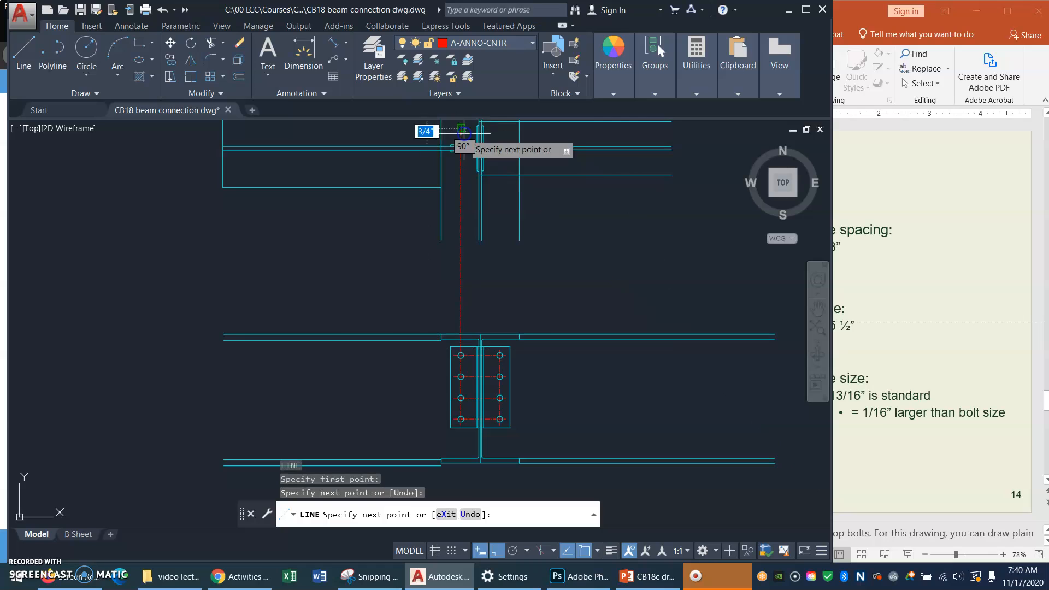
pyautogui.press('Return')
pyautogui.press('Return')
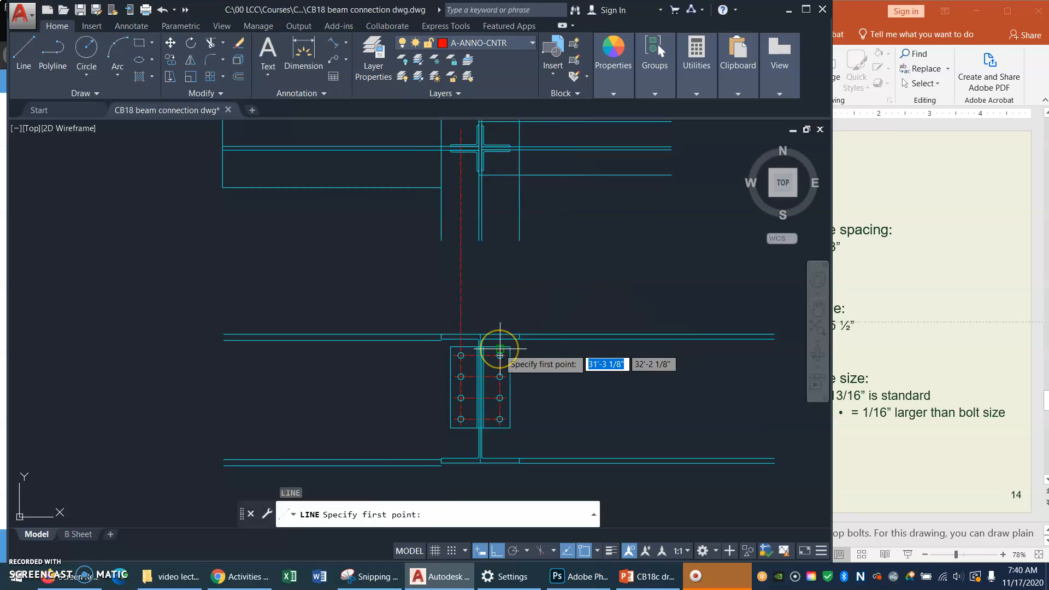
pyautogui.click(500, 348)
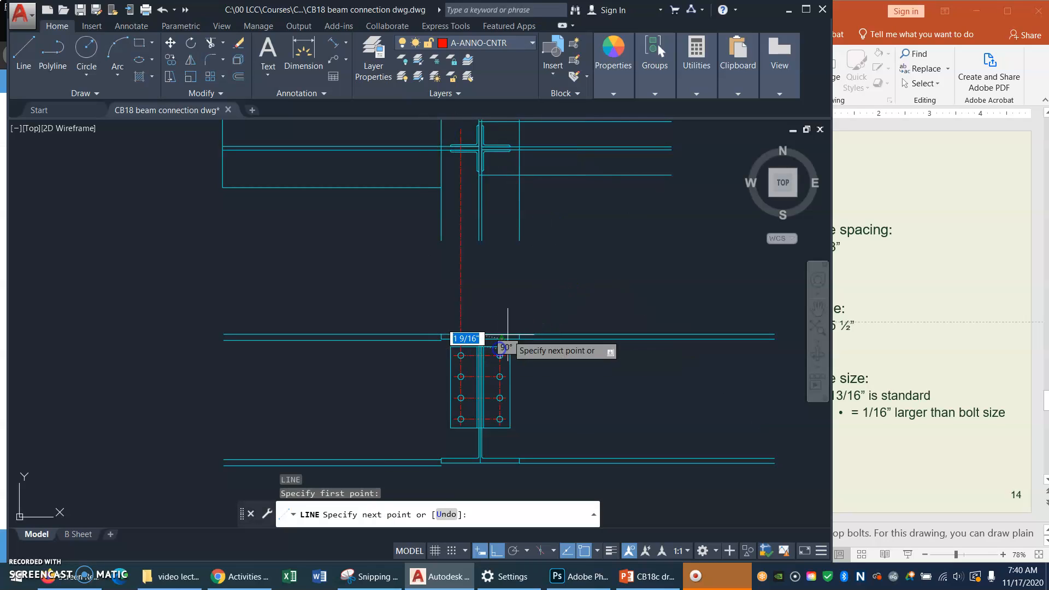
pyautogui.click(500, 146)
pyautogui.press('Return')
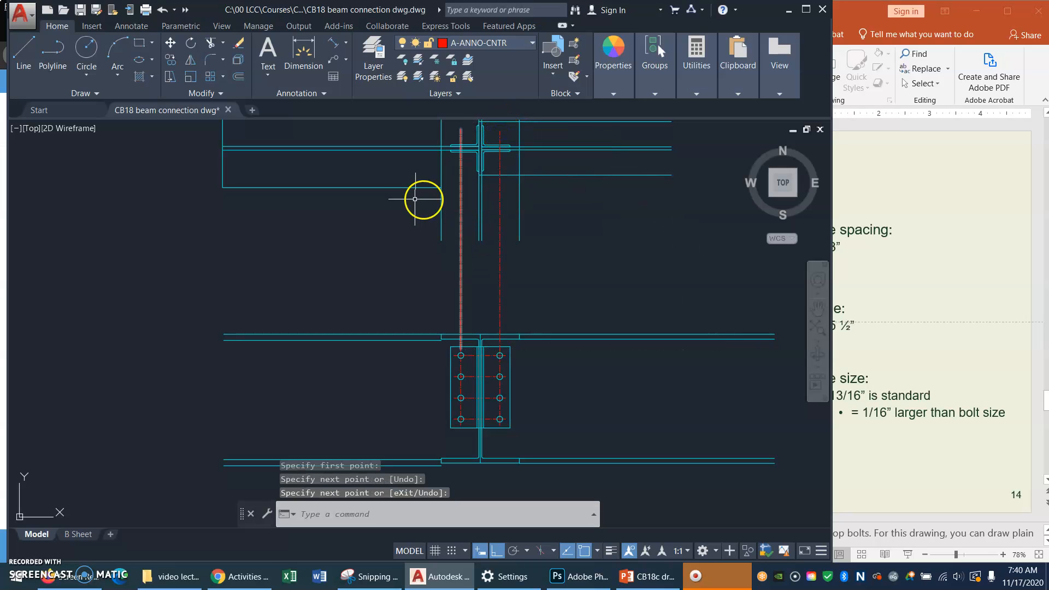
# Shorten both projection lines by stretching their lower ends up to just below the plan view's horizontal angle legs
pyautogui.click(460, 277)
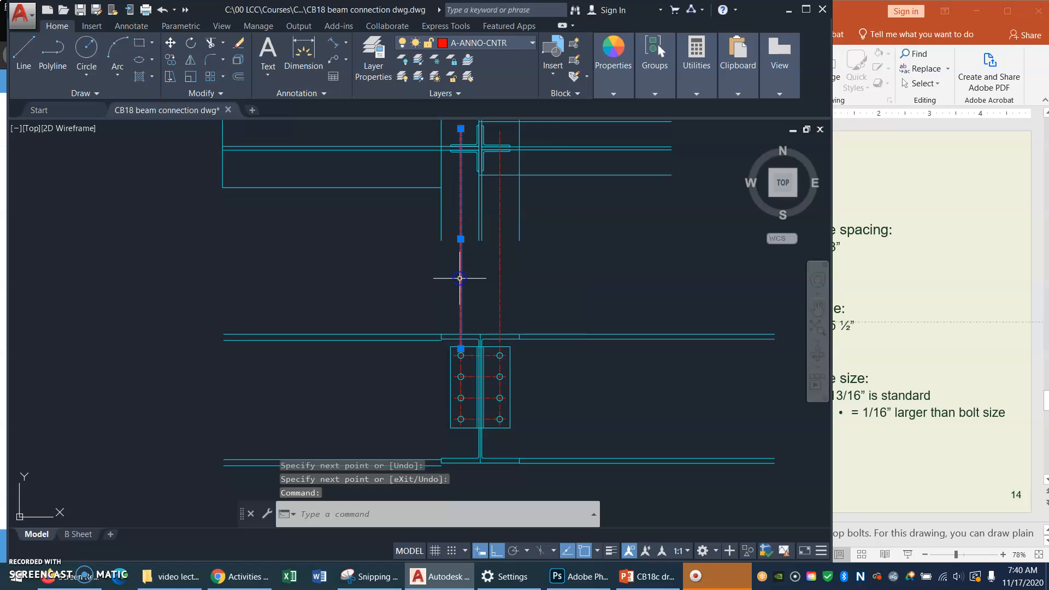
pyautogui.click(461, 349)
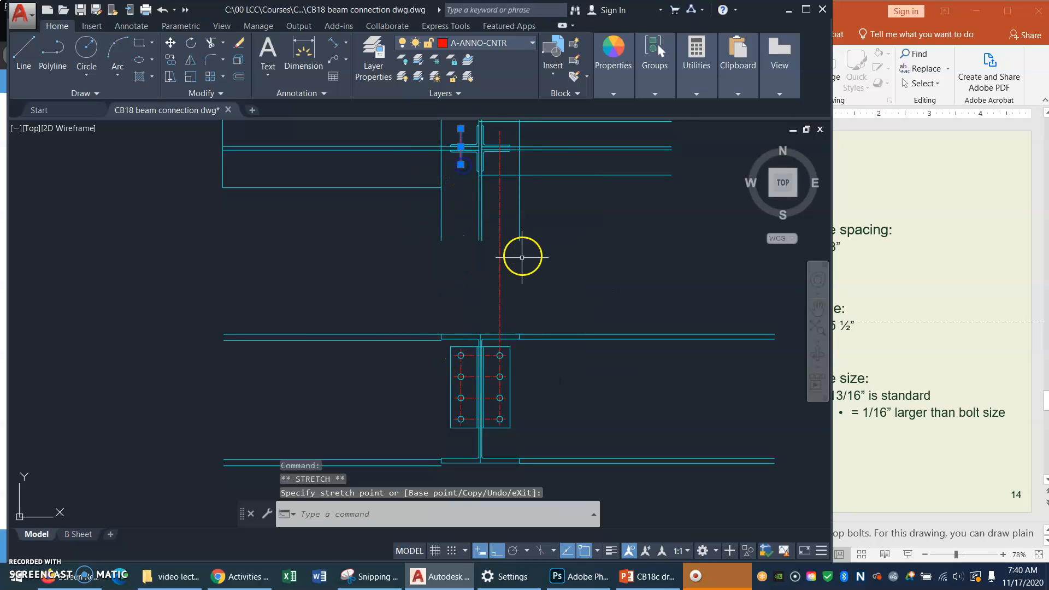
pyautogui.press('Escape')
pyautogui.click(499, 284)
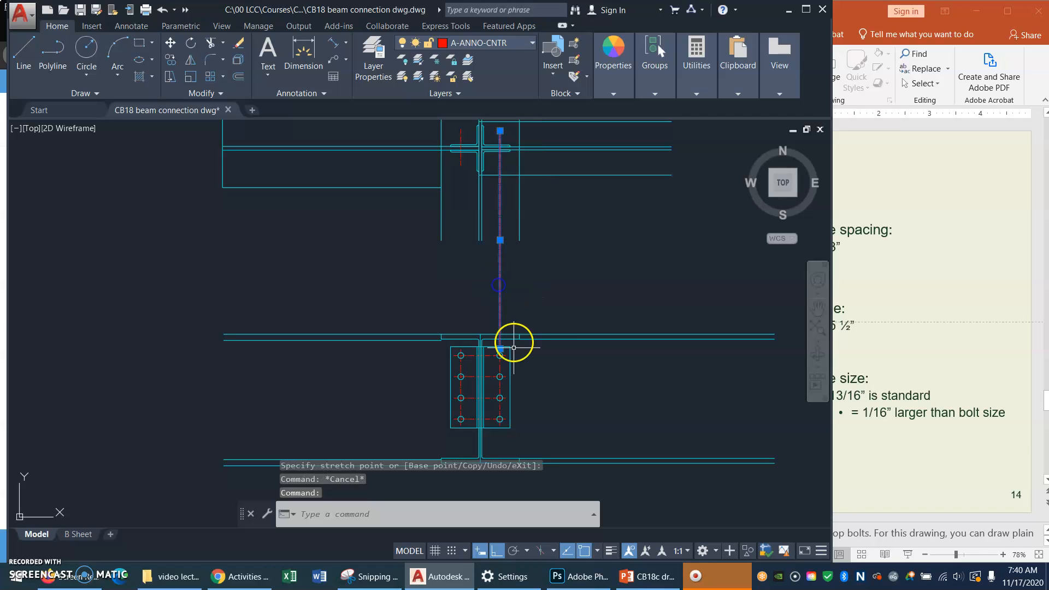
pyautogui.click(500, 348)
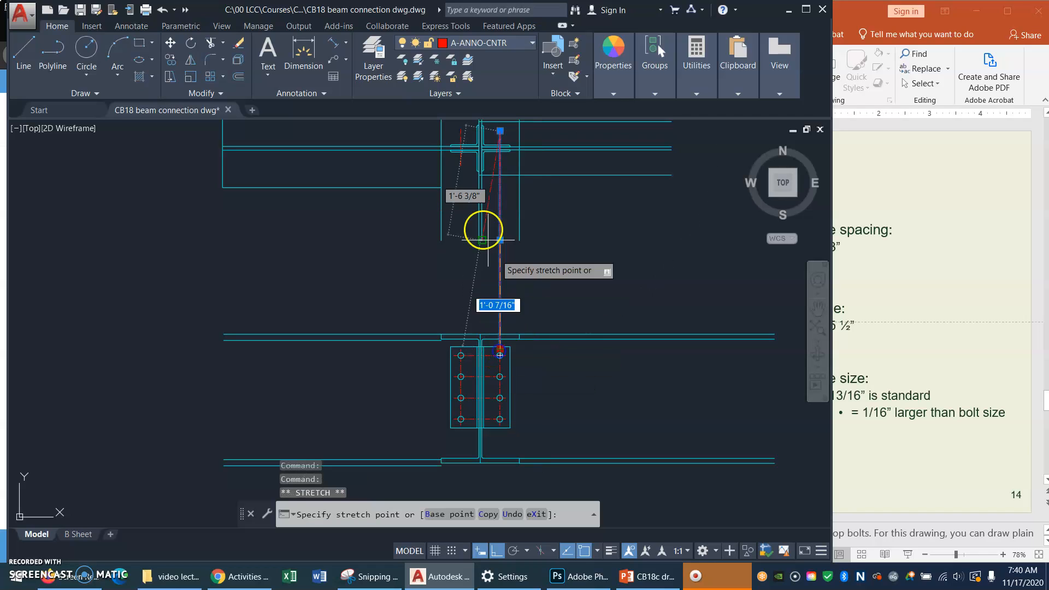
pyautogui.press('Escape')
pyautogui.press('Escape')
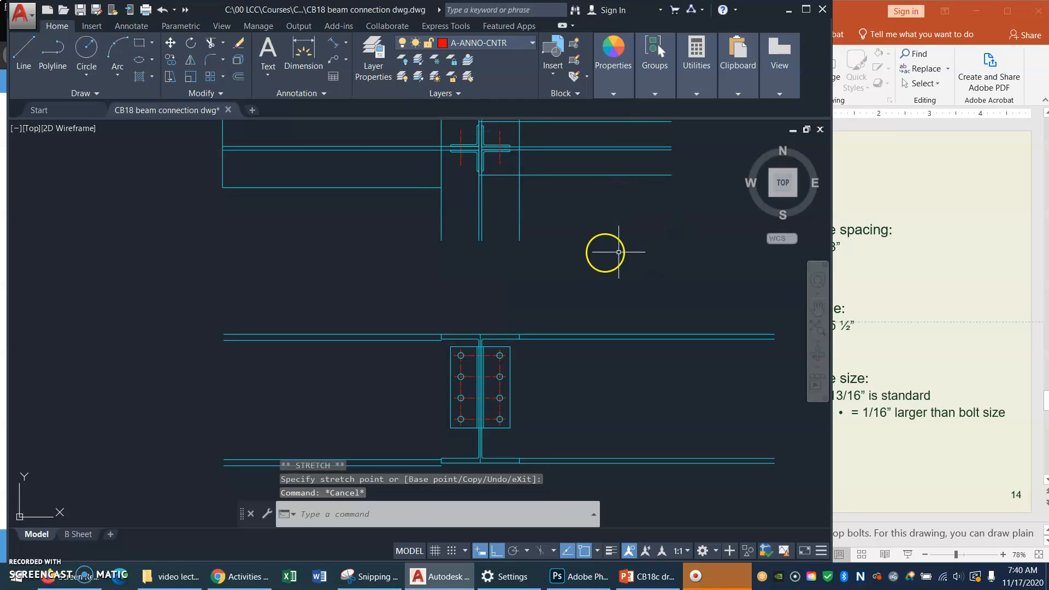
# Examine the two short vertical centerlines crossing the plan view's angles, both up close and with the surrounding beams
pyautogui.write('z')
pyautogui.press('Return')
pyautogui.click(415, 206)
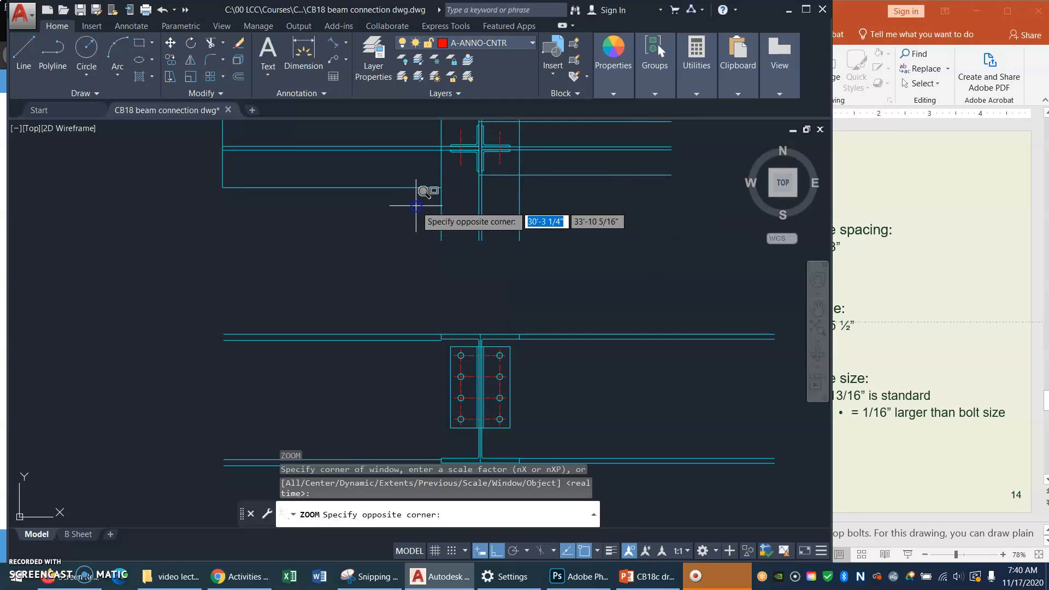
pyautogui.click(570, 123)
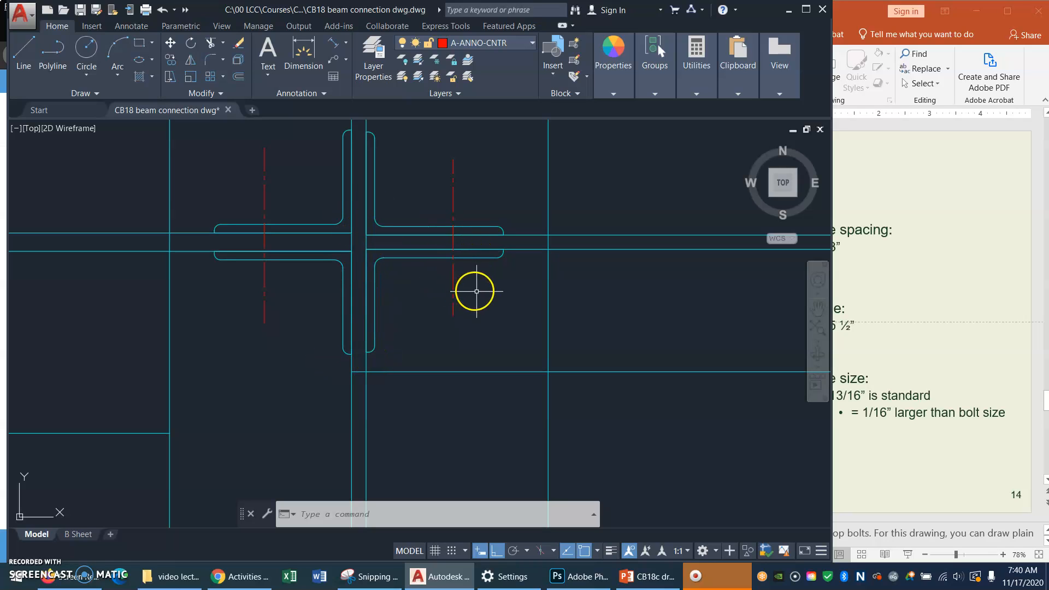
pyautogui.write('z')
pyautogui.press('Return')
pyautogui.press('Return')
pyautogui.moveTo(490, 180); pyautogui.dragTo(500, 365)
pyautogui.moveTo(364, 263); pyautogui.dragTo(381, 391)
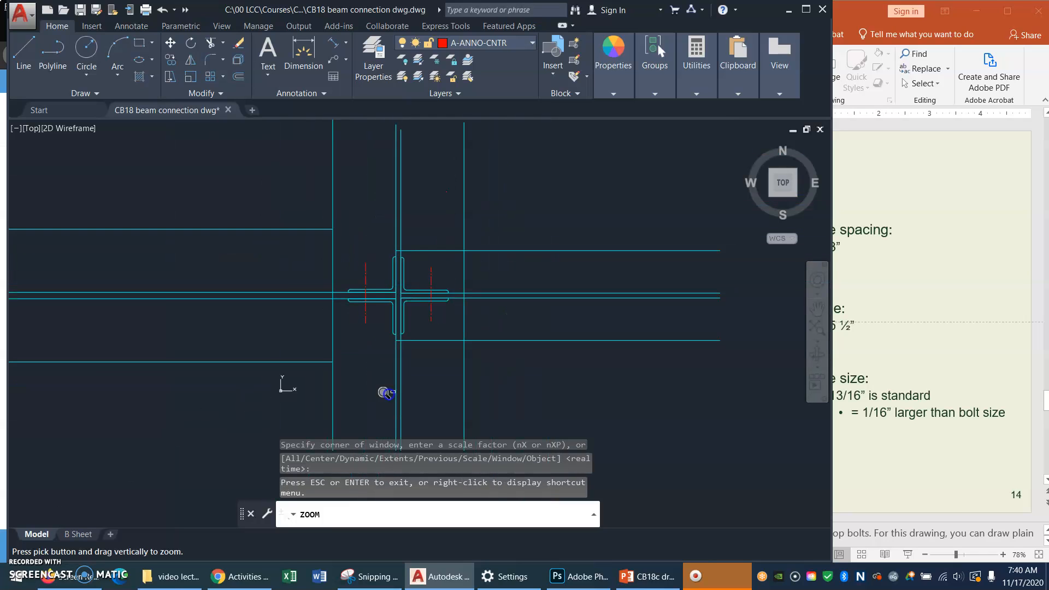
pyautogui.press('Escape')
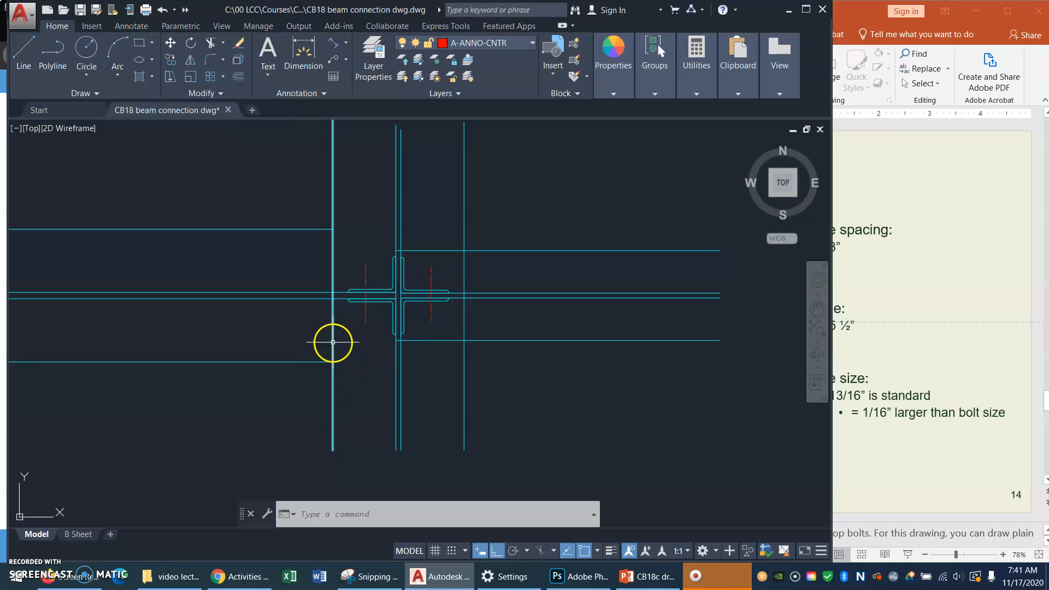
# Offset the web-side edges of the two left-hand angles in plan outward by 1.5, one upward and one downward
pyautogui.write('z')
pyautogui.press('Return')
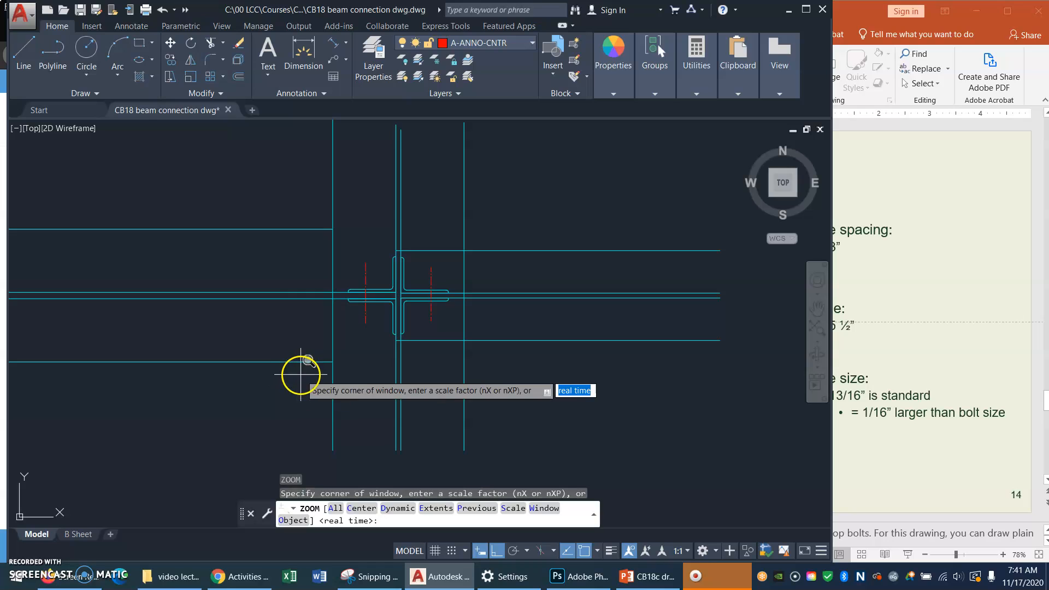
pyautogui.click(300, 373)
pyautogui.click(494, 206)
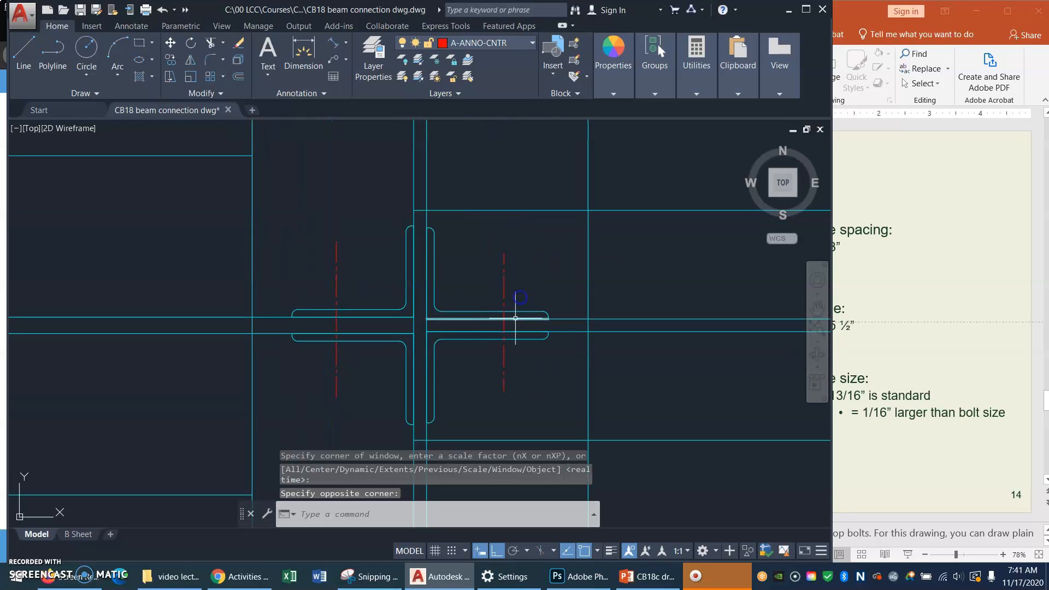
pyautogui.click(486, 295)
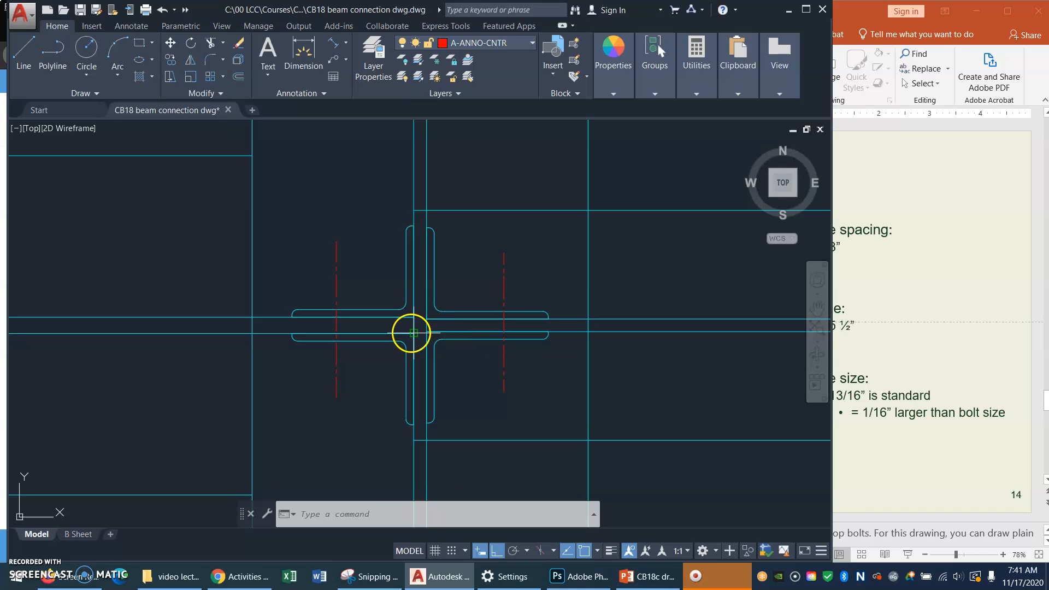
pyautogui.write('o')
pyautogui.press('Return')
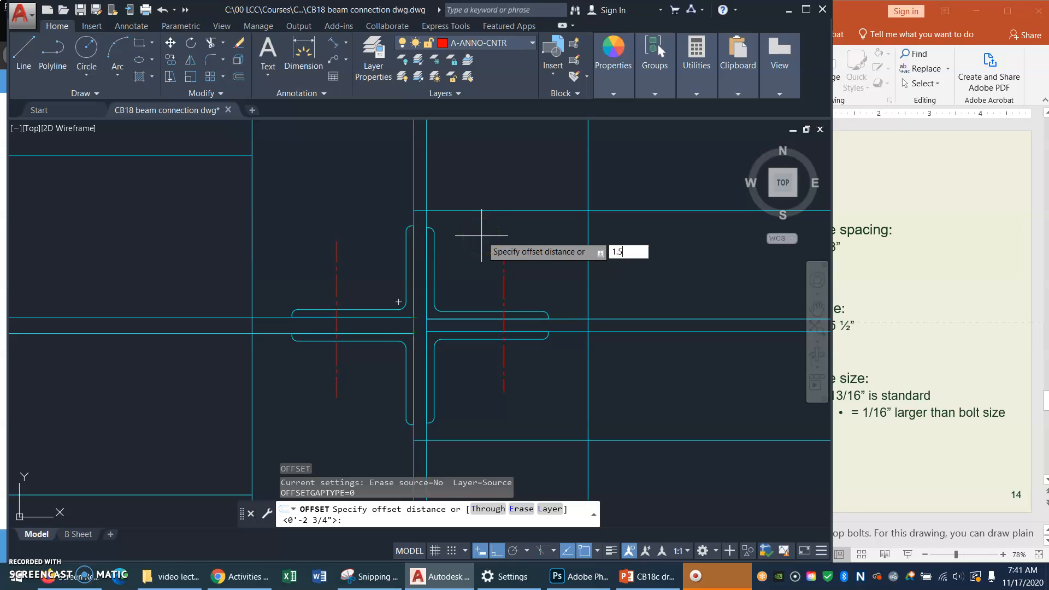
pyautogui.press('Return')
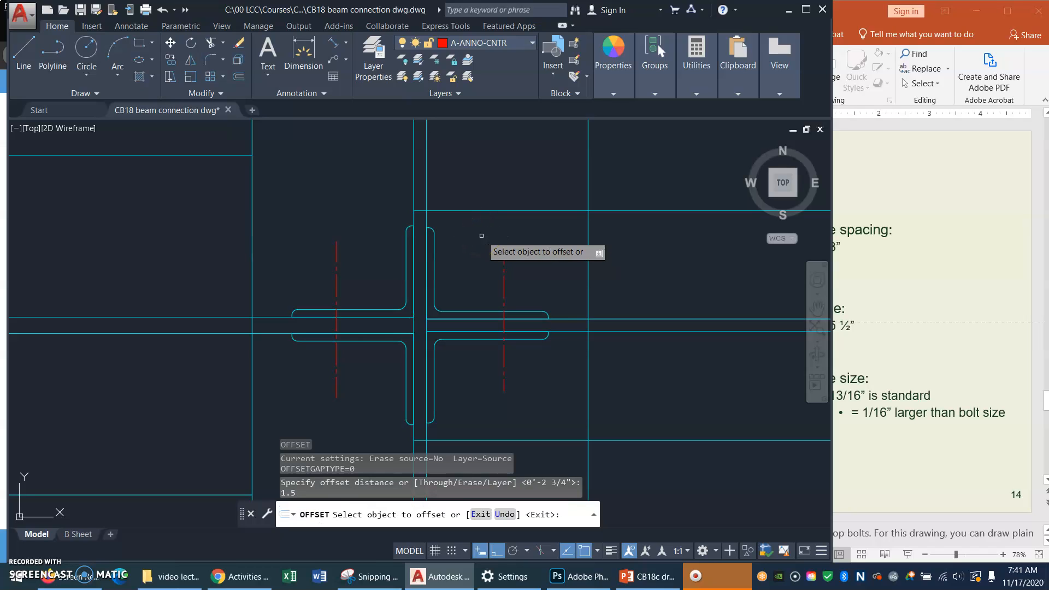
pyautogui.click(405, 316)
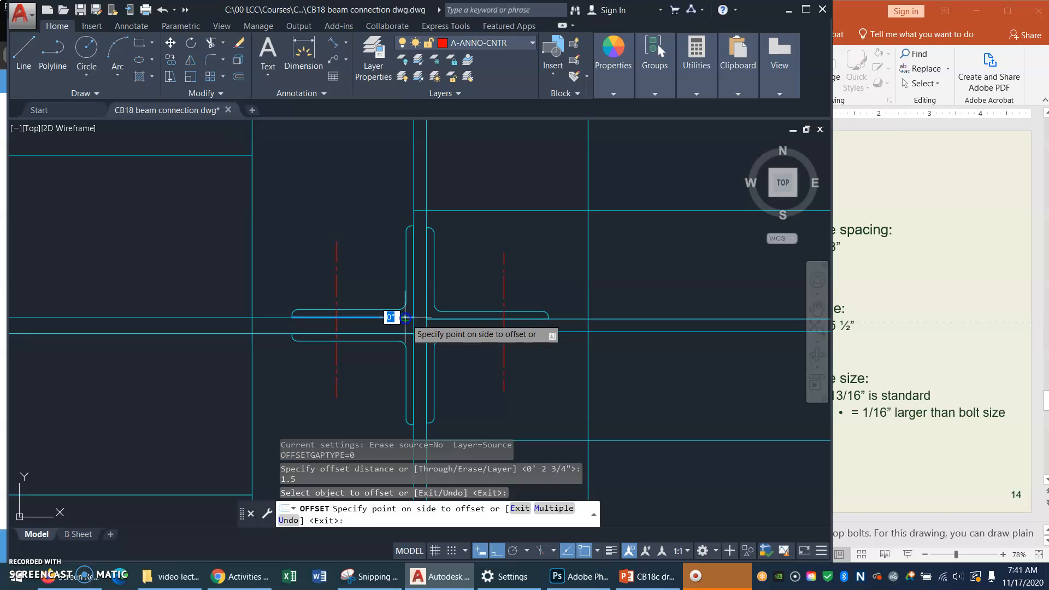
pyautogui.click(388, 282)
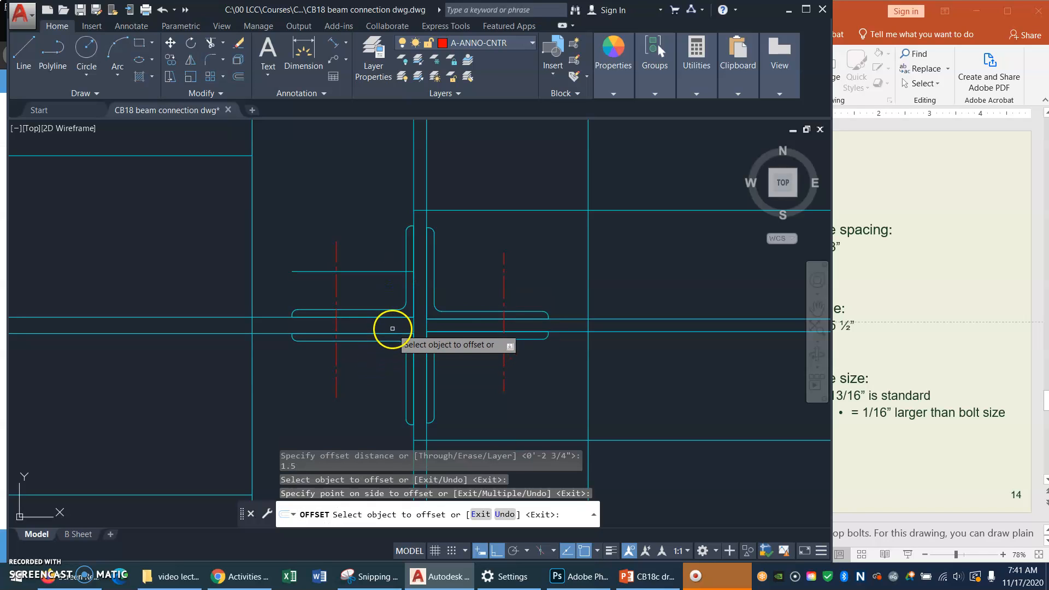
pyautogui.click(389, 333)
pyautogui.click(378, 373)
pyautogui.press('Return')
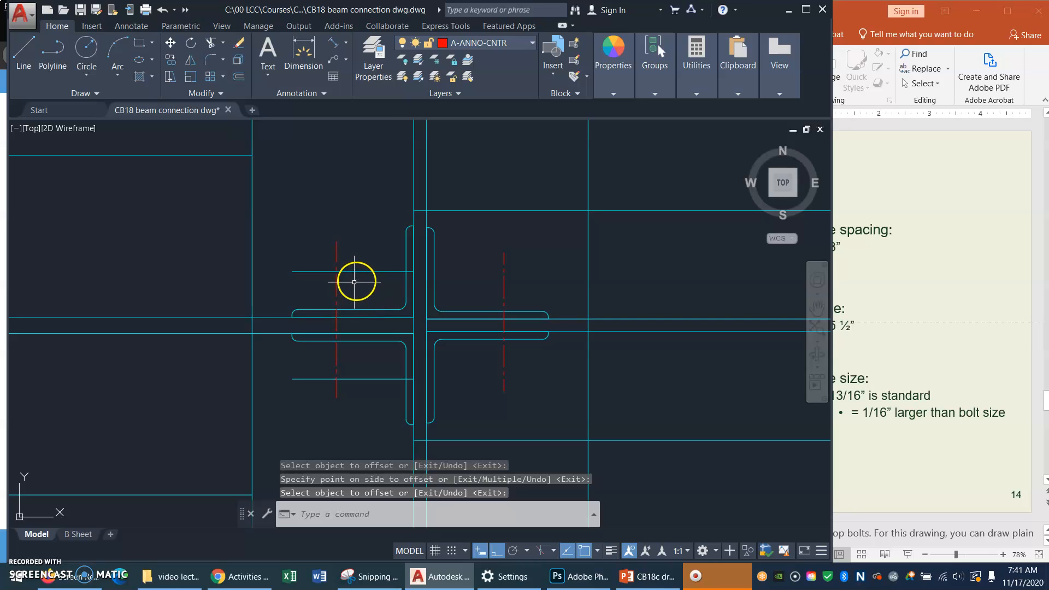
# Move the two offset lines above and below the left-hand angles to the A-ANNO-CNTR layer
pyautogui.click(377, 254)
pyautogui.click(367, 285)
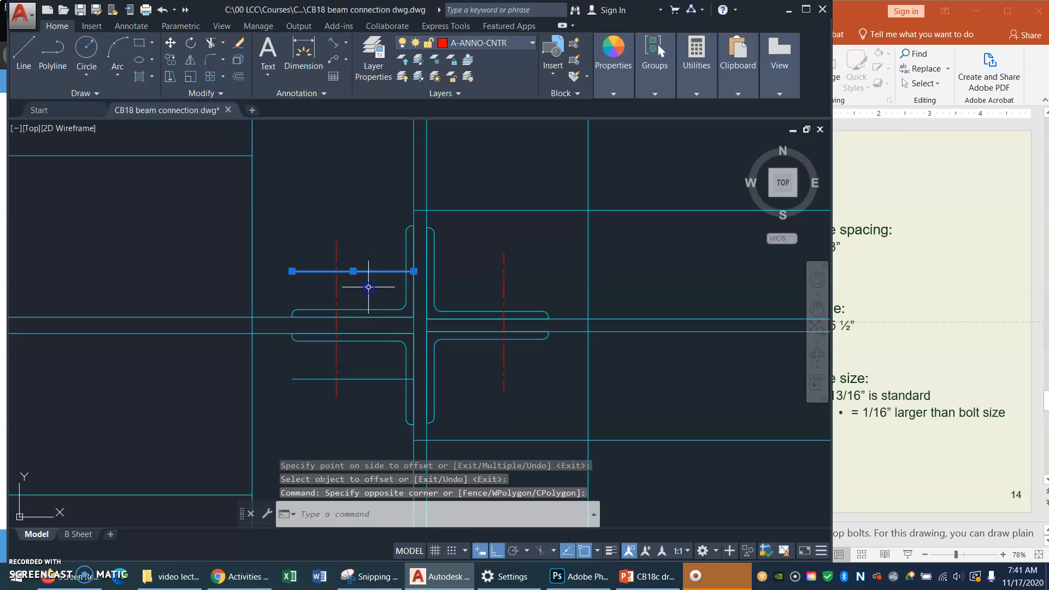
pyautogui.click(379, 367)
pyautogui.click(365, 384)
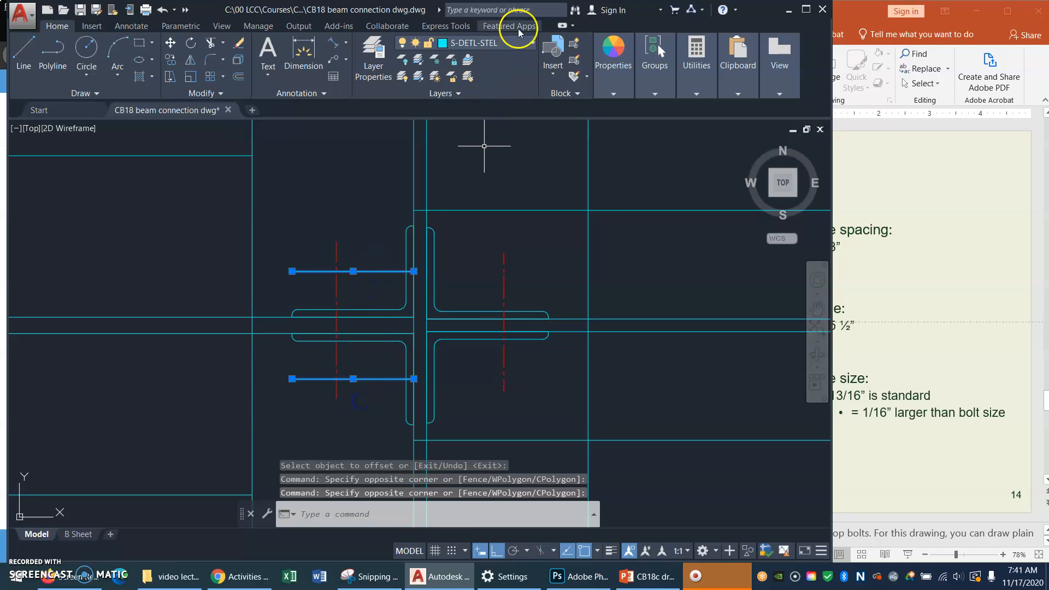
pyautogui.click(529, 45)
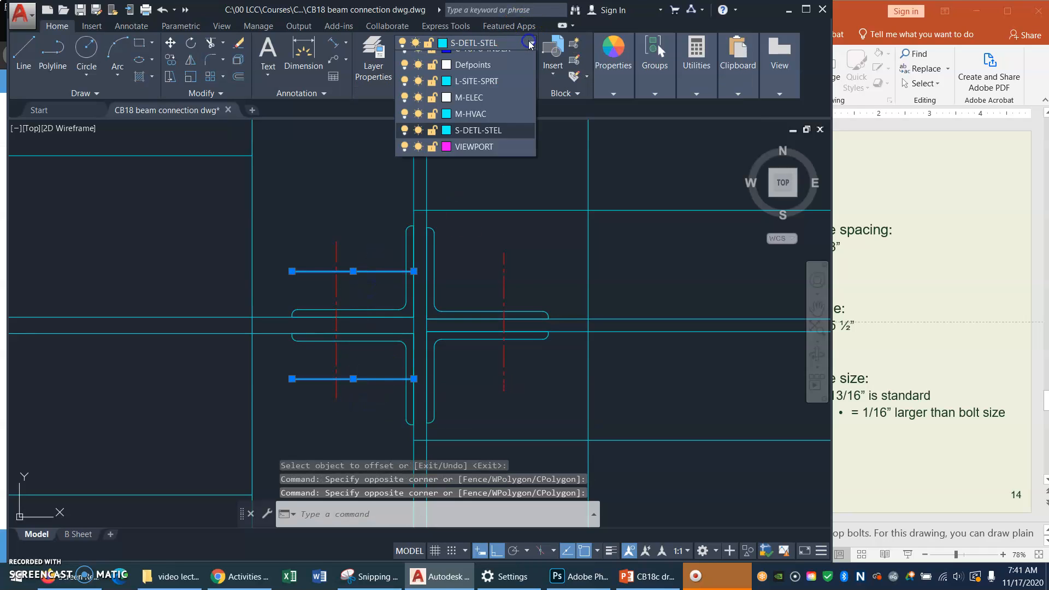
pyautogui.click(480, 75)
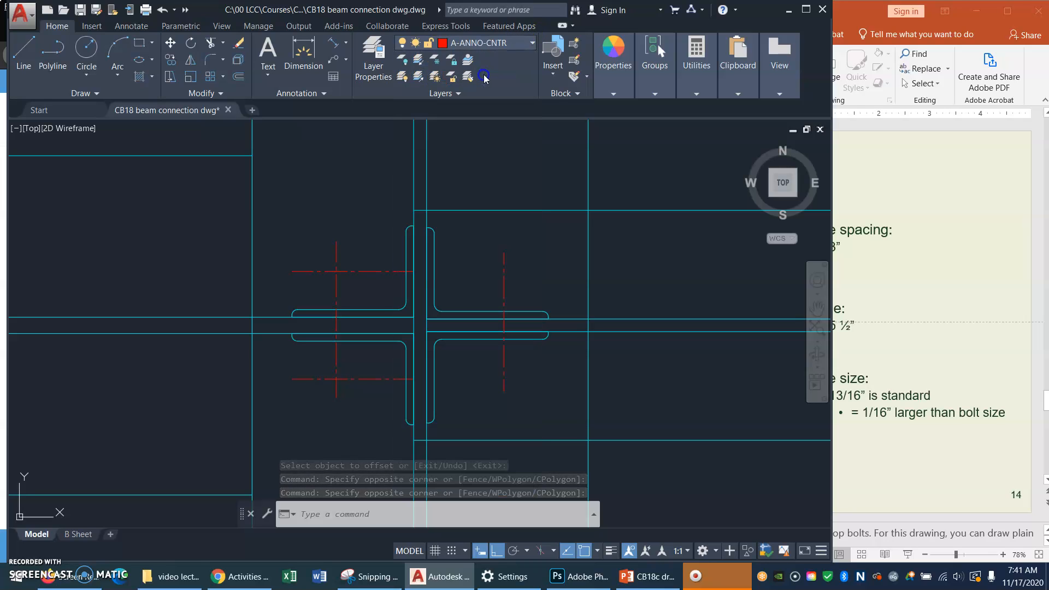
# Move the two horizontal centerlines in plan to the right so they cross the vertical angle legs and girder web
pyautogui.write('m')
pyautogui.press('Return')
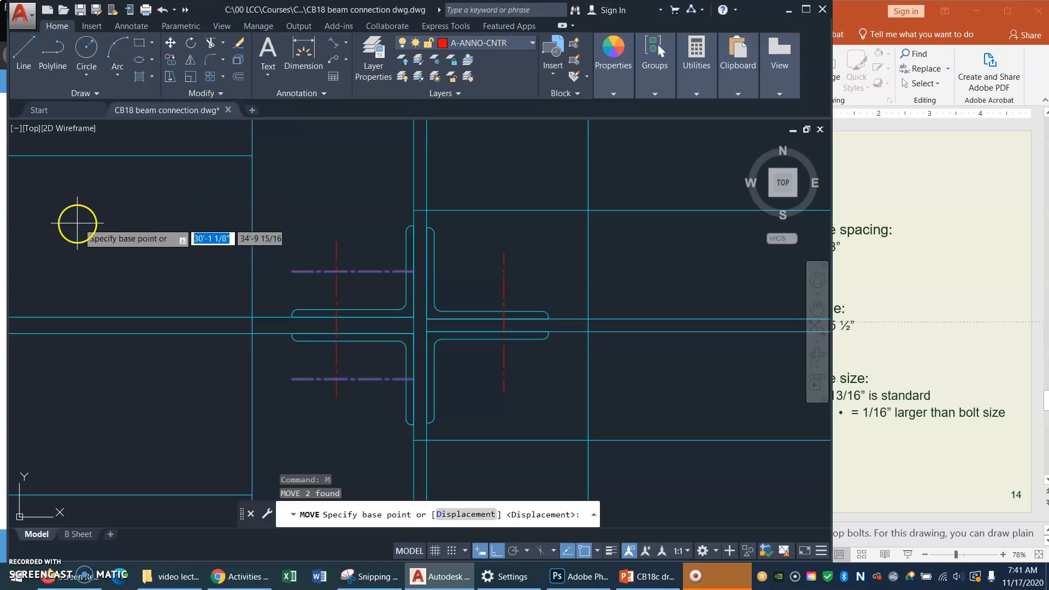
pyautogui.click(60, 156)
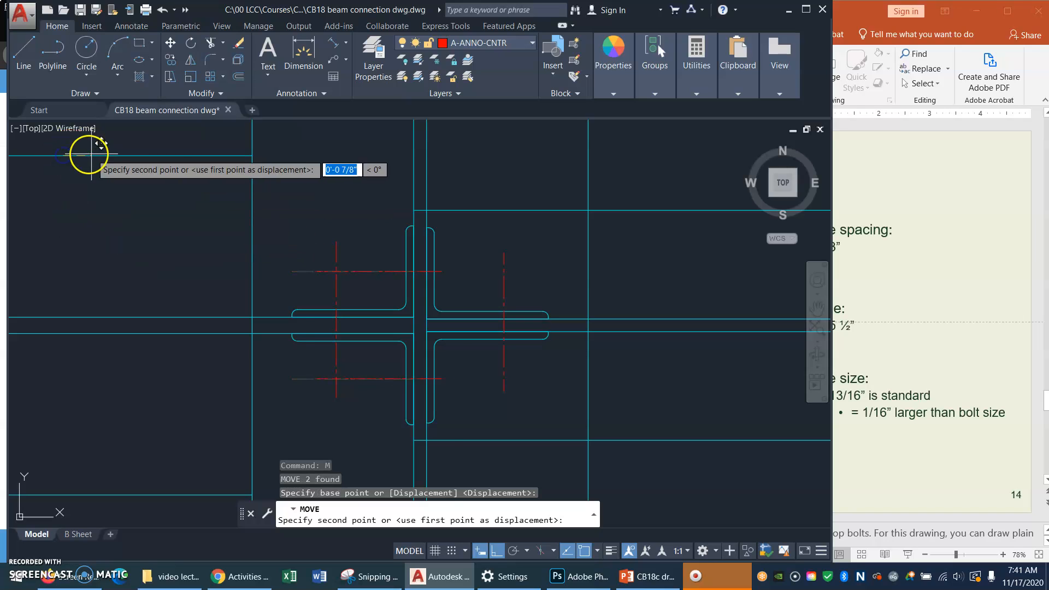
pyautogui.click(87, 155)
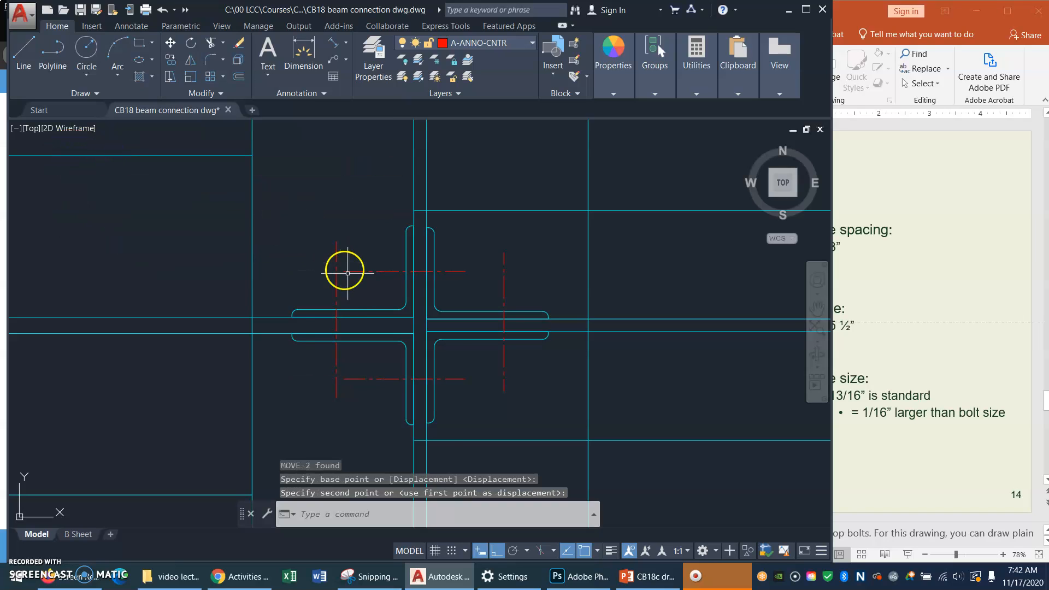
# Shorten both horizontal centerlines by stretching their left ends in to just left of the vertical angle legs
pyautogui.click(369, 273)
pyautogui.click(342, 272)
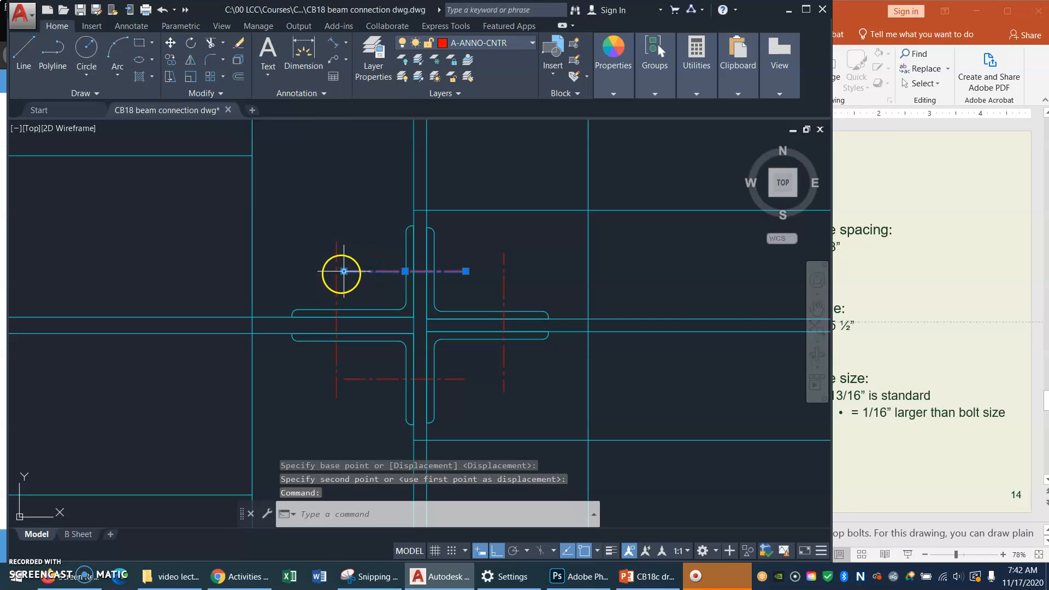
pyautogui.click(381, 271)
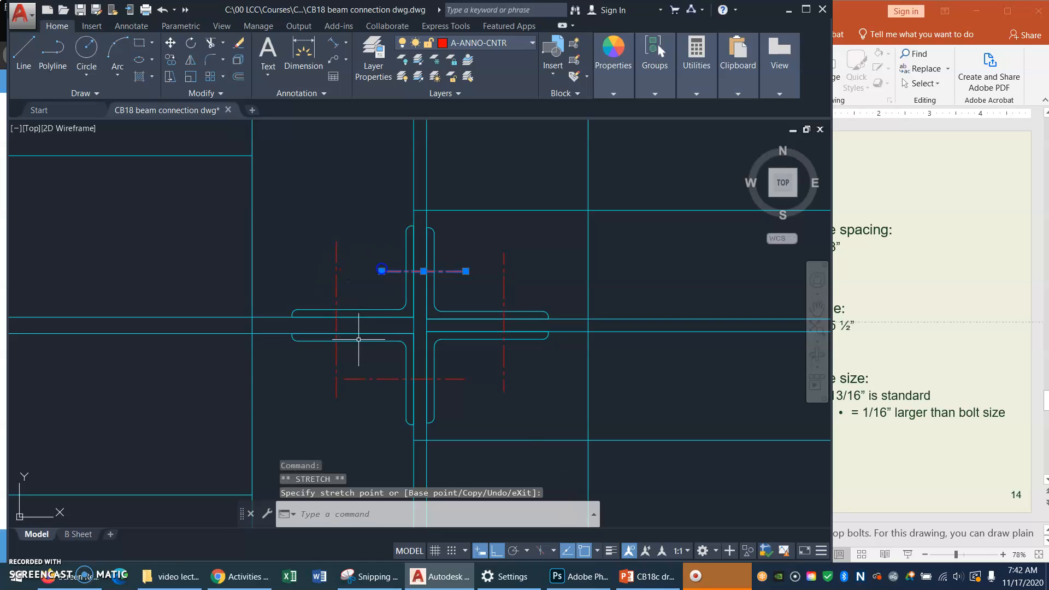
pyautogui.click(350, 385)
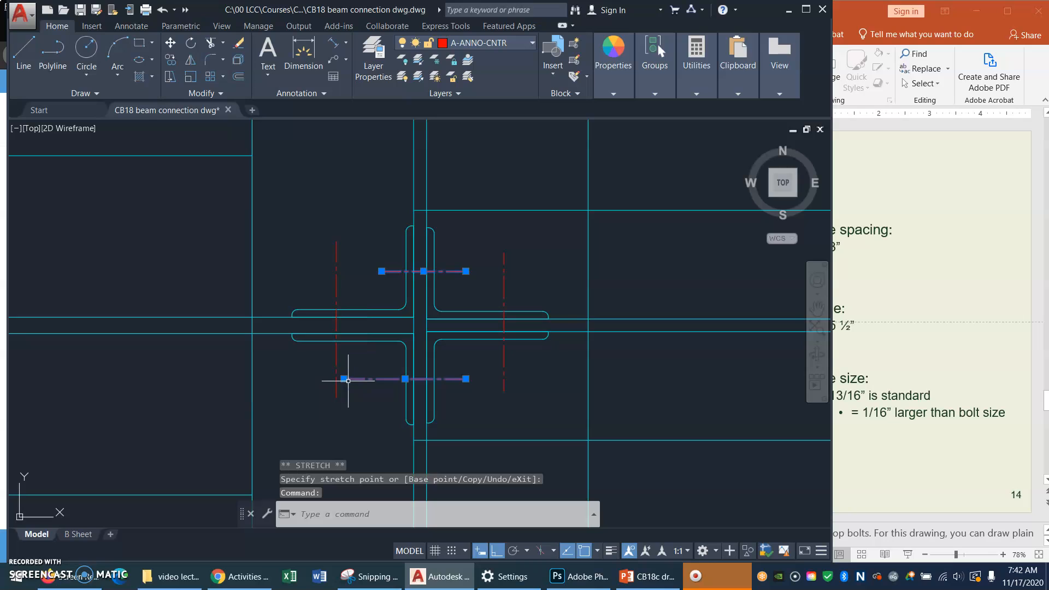
pyautogui.click(341, 379)
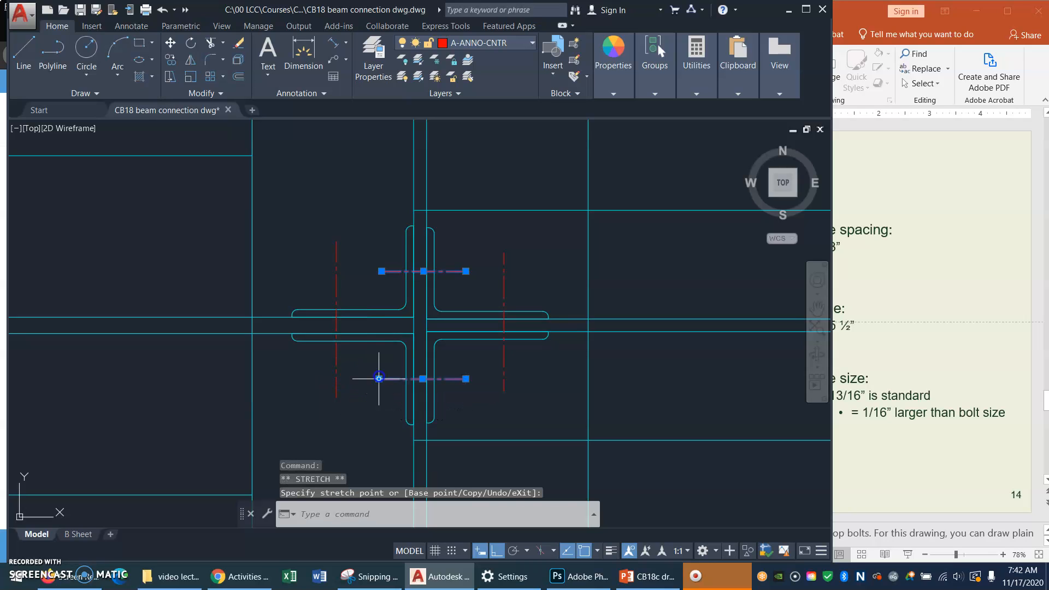
pyautogui.write('m')
pyautogui.press('Return')
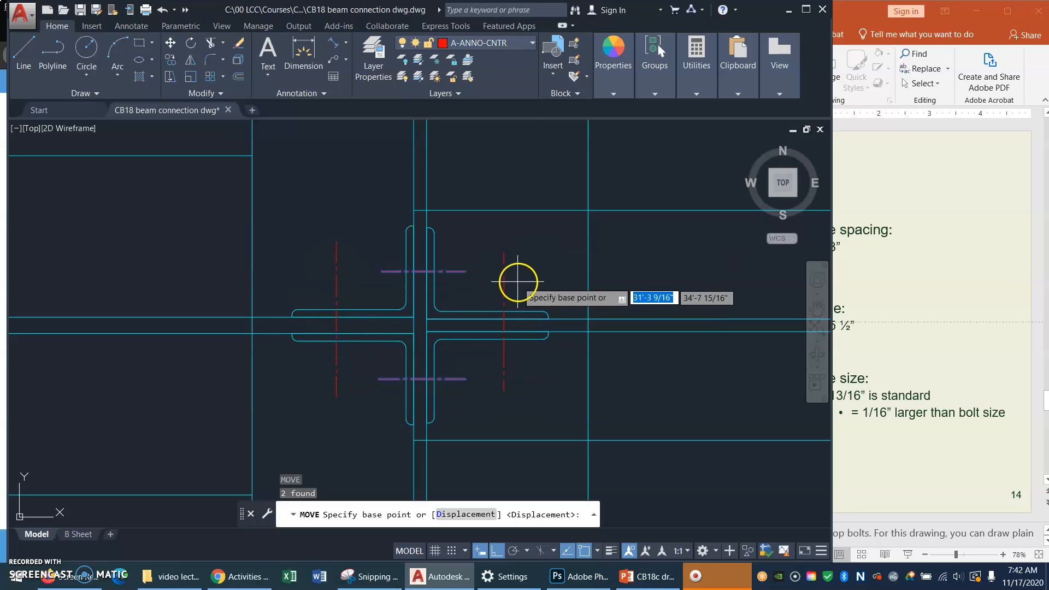
pyautogui.press('Escape')
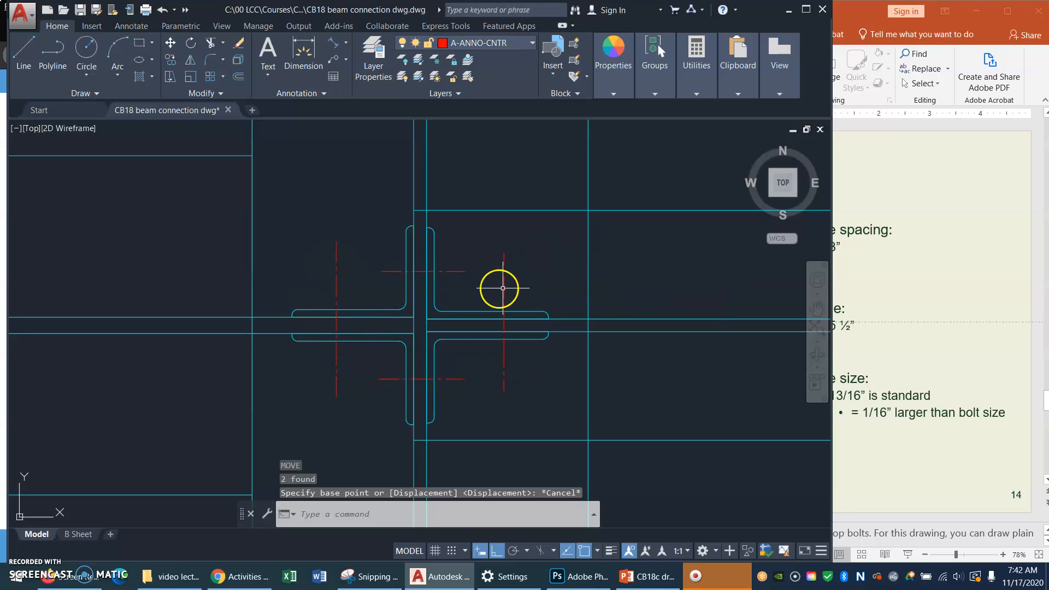
pyautogui.write('l')
pyautogui.press('Return')
pyautogui.click(306, 281)
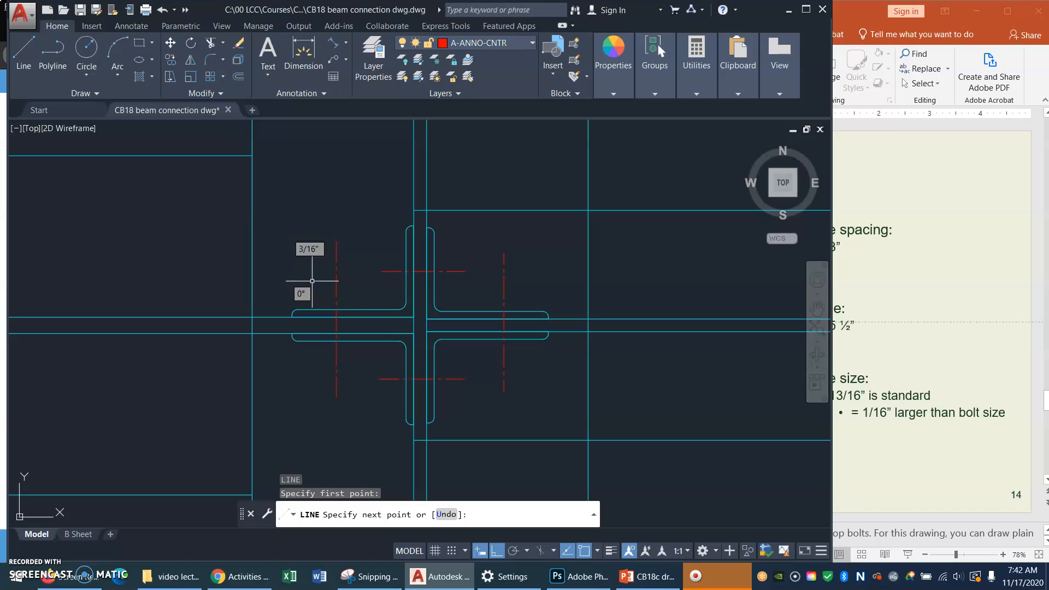
pyautogui.press('Escape')
pyautogui.press('Escape')
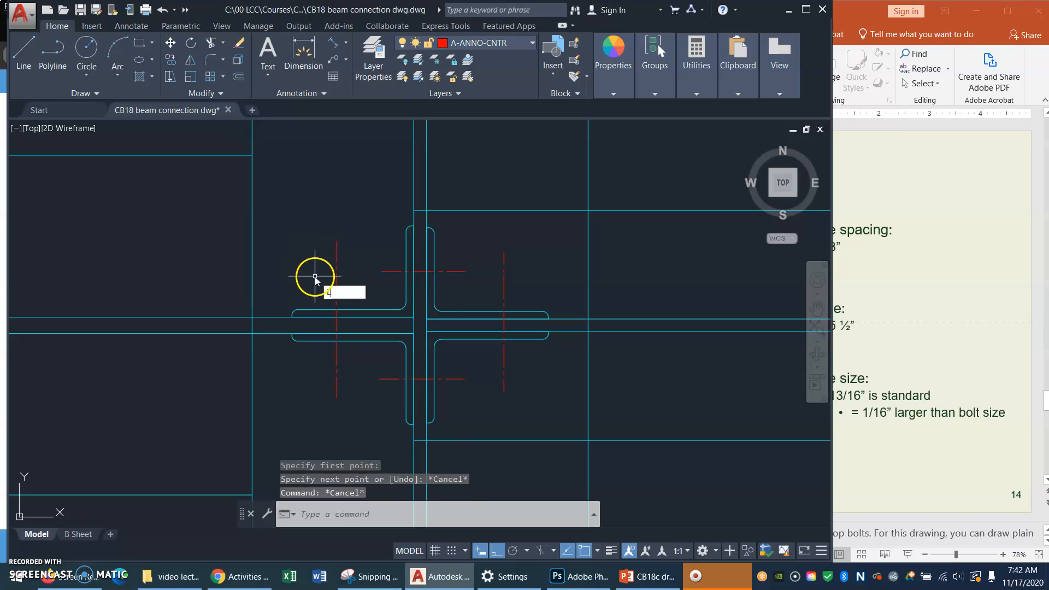
# Draw two horizontal construction lines across both vertical centerlines in plan, one above and one below the horizontal angle legs
pyautogui.write('l')
pyautogui.press('Return')
pyautogui.click(315, 276)
pyautogui.click(566, 265)
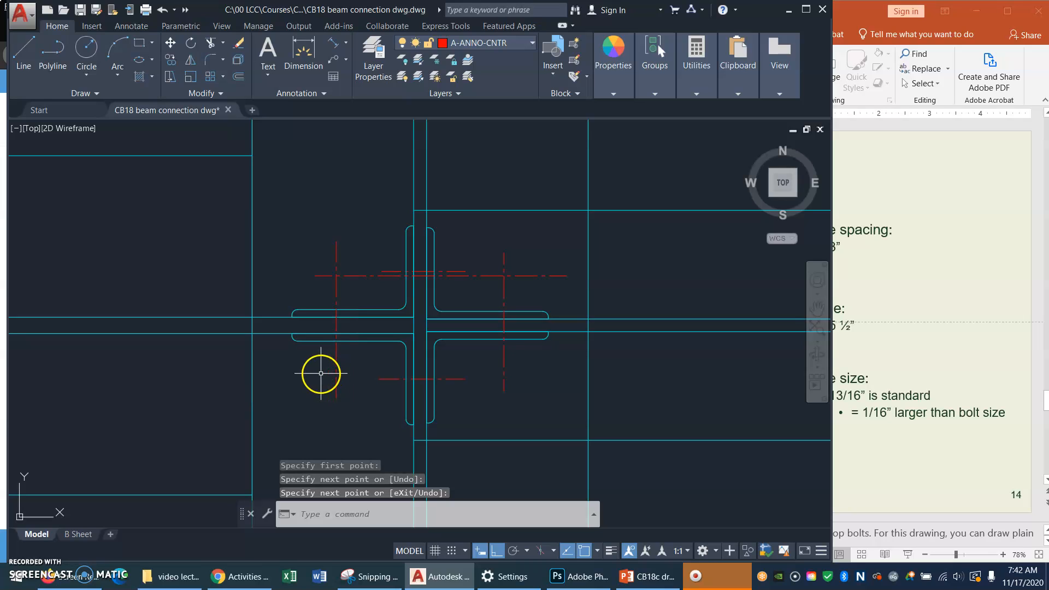
pyautogui.press('Return')
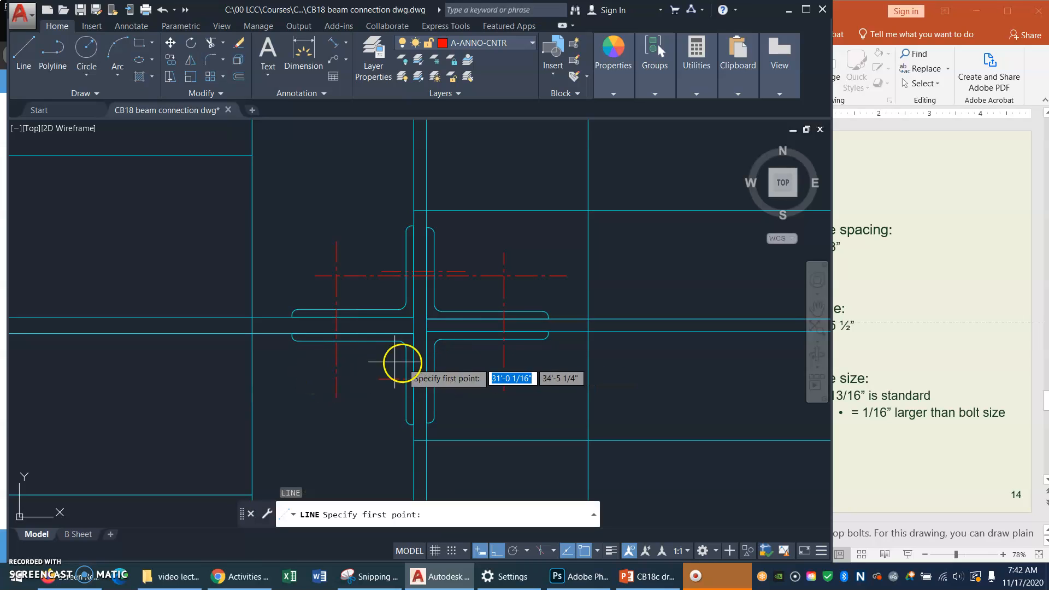
pyautogui.click(309, 368)
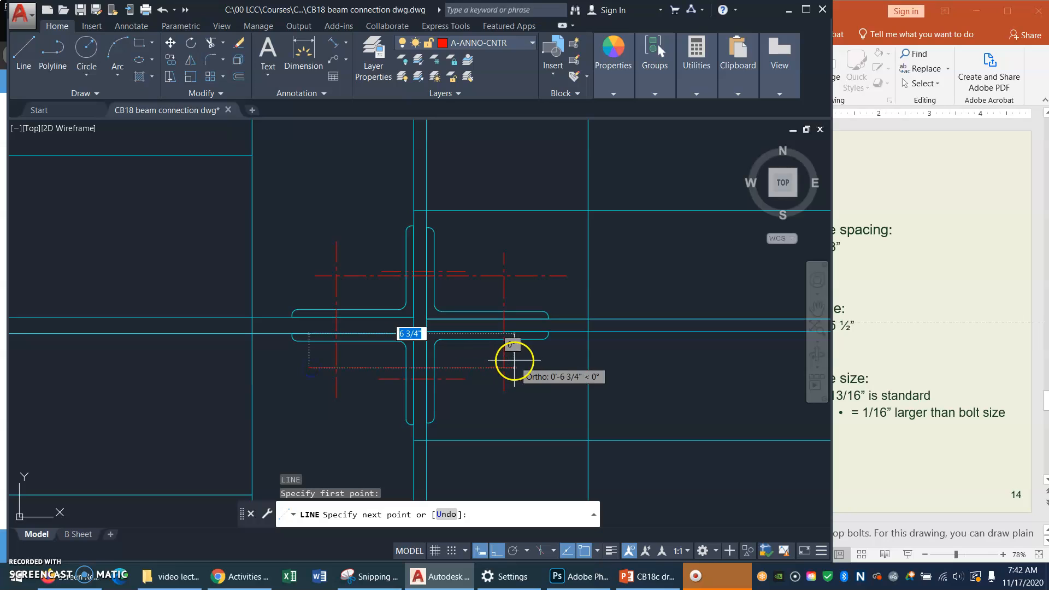
pyautogui.click(532, 362)
pyautogui.press('Return')
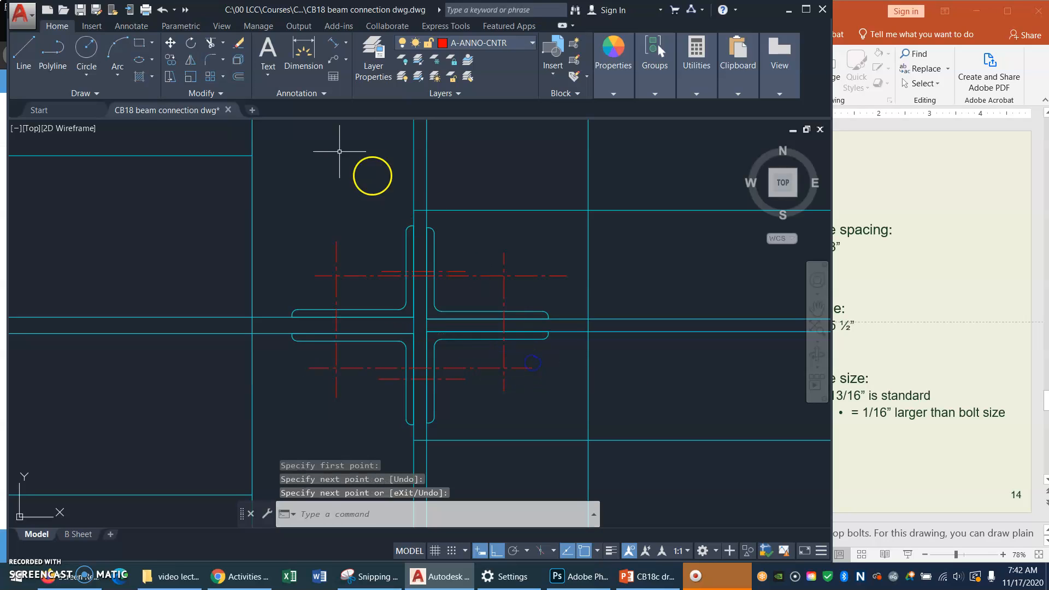
# Trim both ends of the two vertical centerlines in plan, using the two horizontal construction lines as cutting edges
pyautogui.click(209, 43)
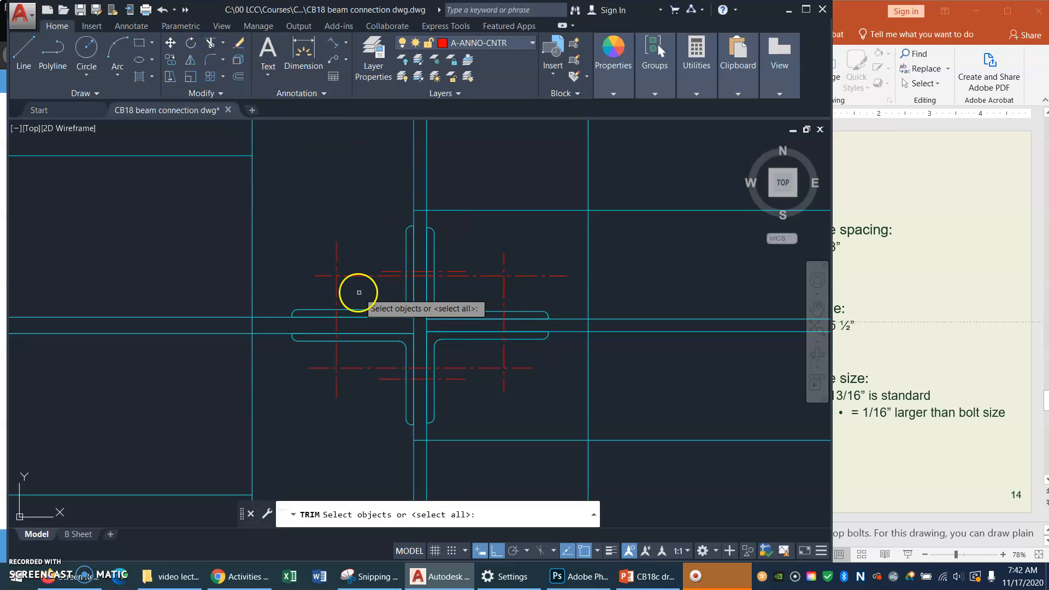
pyautogui.click(351, 274)
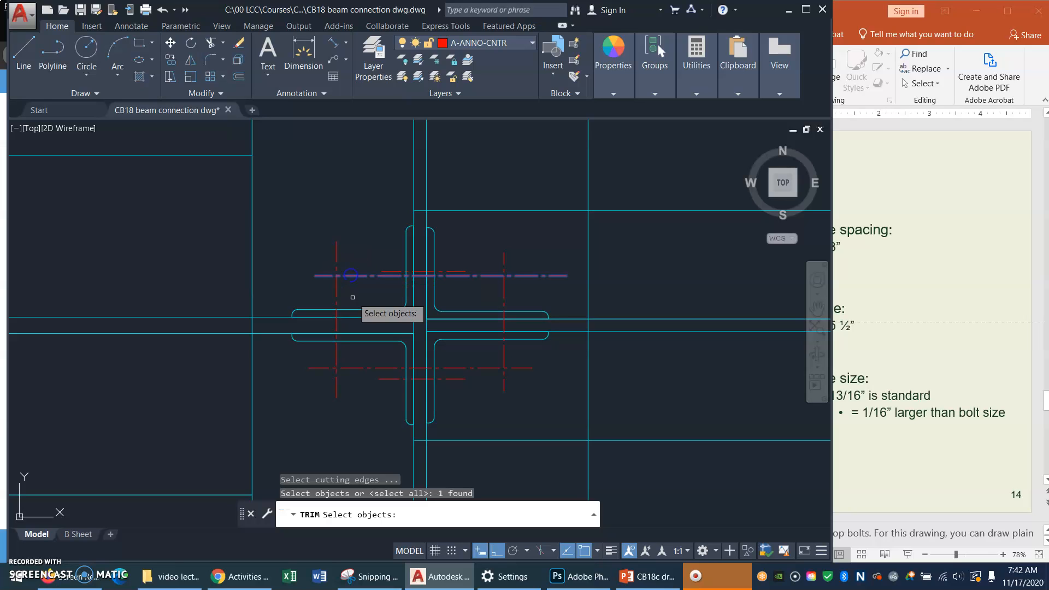
pyautogui.click(352, 367)
pyautogui.press('Return')
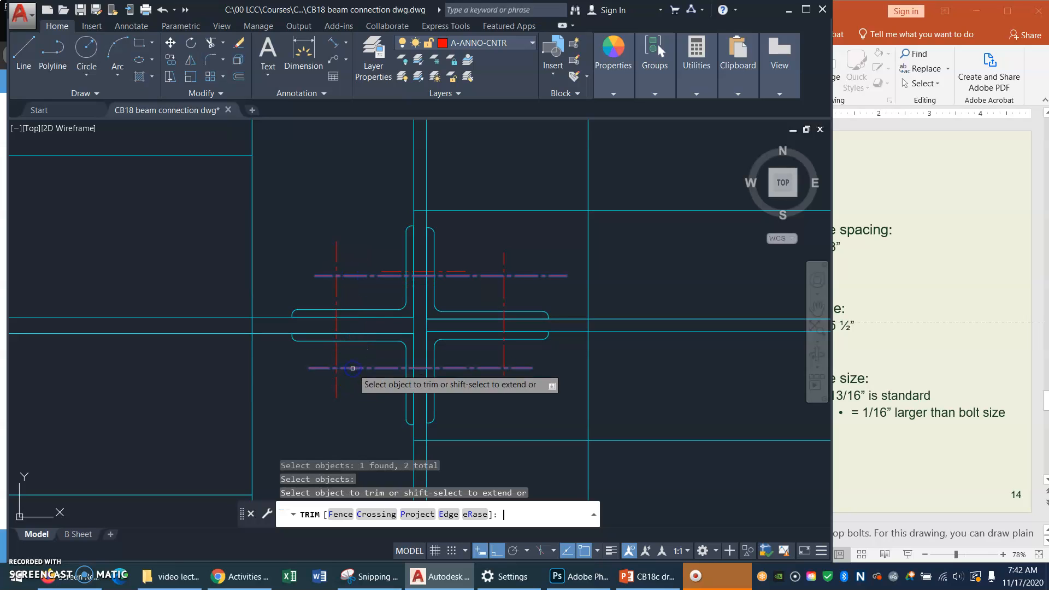
pyautogui.click(335, 383)
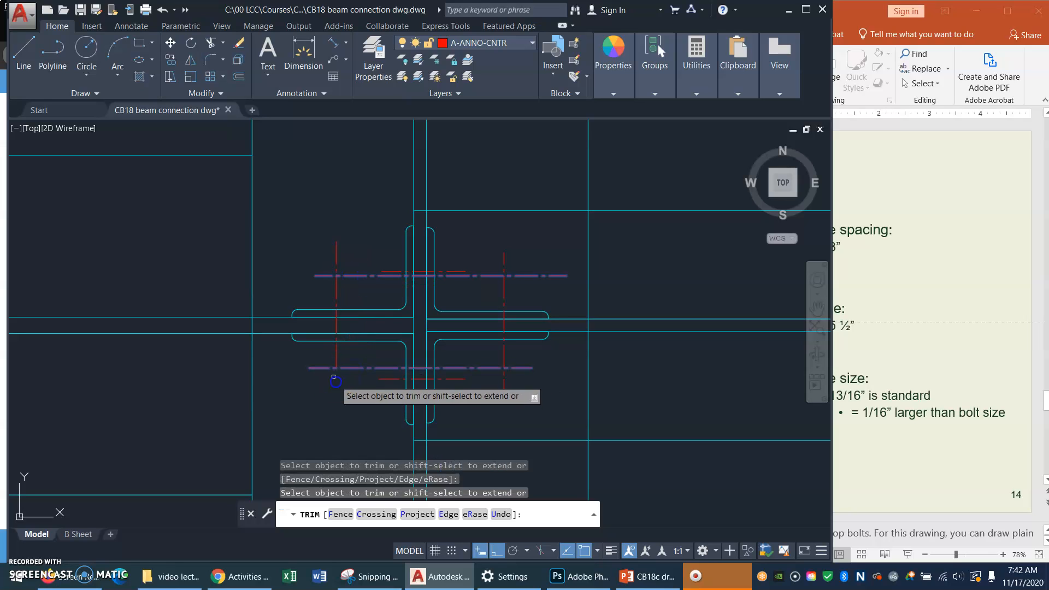
pyautogui.click(339, 255)
pyautogui.click(502, 257)
pyautogui.click(504, 383)
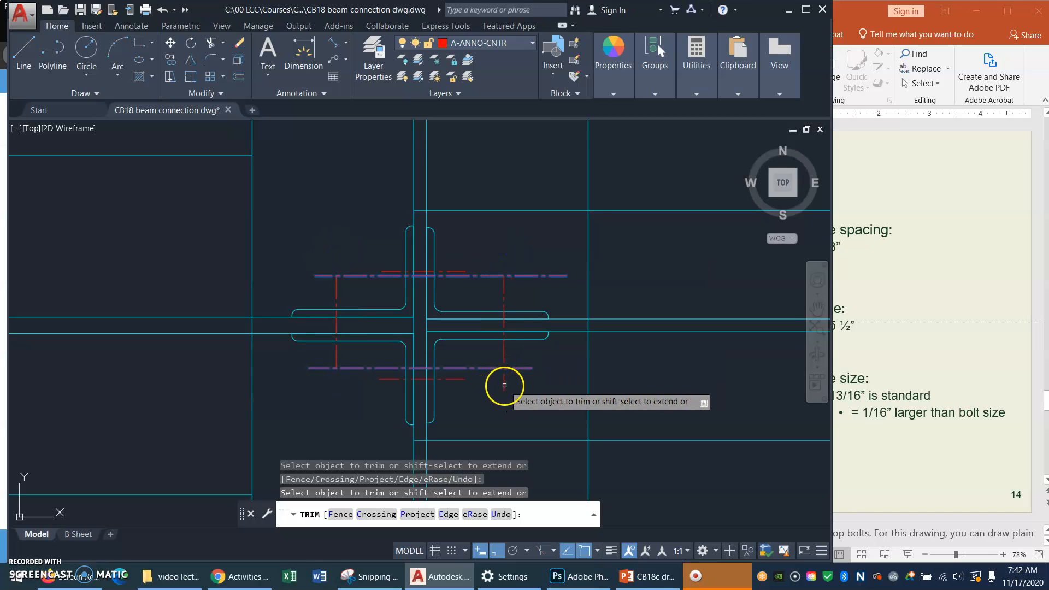
pyautogui.press('Return')
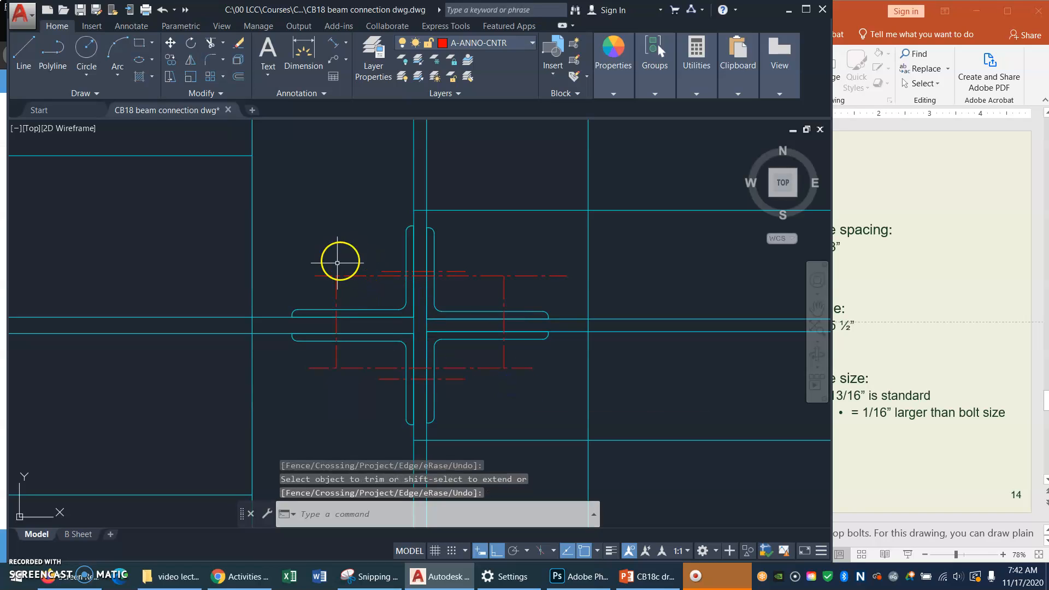
# Erase the two horizontal construction lines above and below the plan view's angles
pyautogui.write('e')
pyautogui.press('Return')
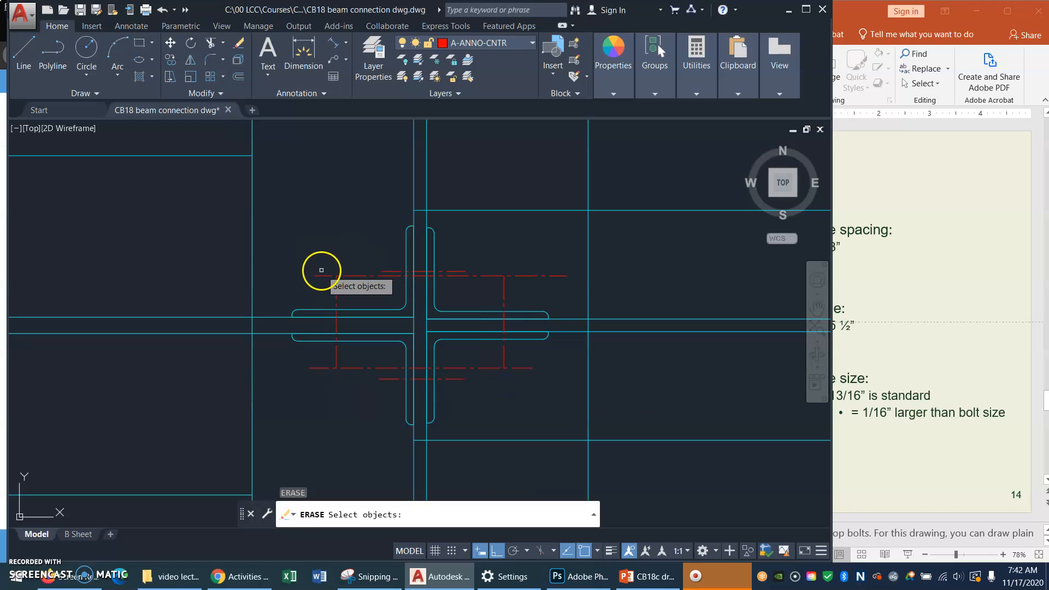
pyautogui.click(322, 275)
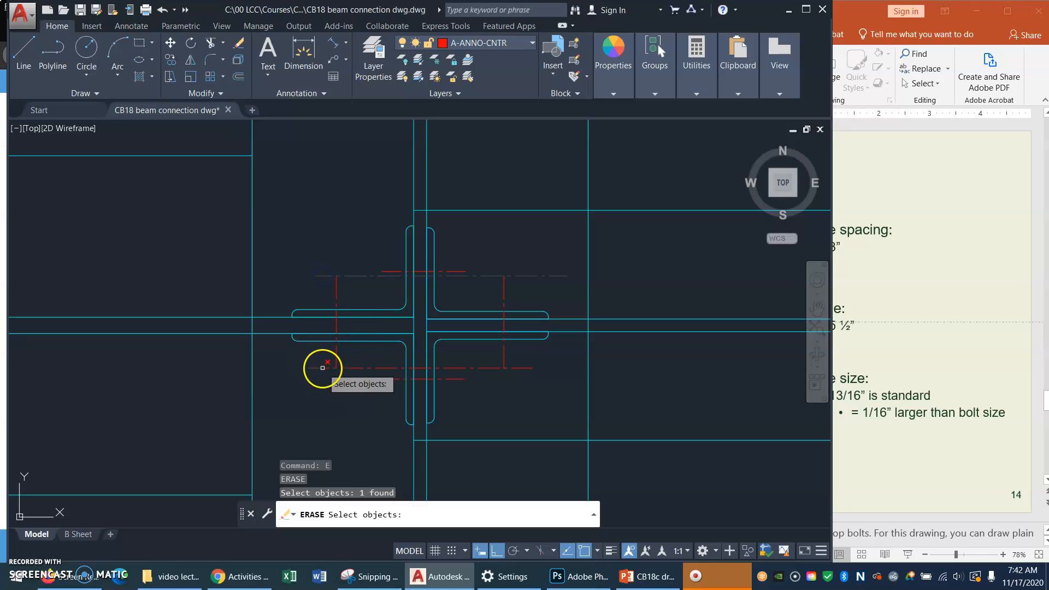
pyautogui.click(320, 366)
pyautogui.press('Return')
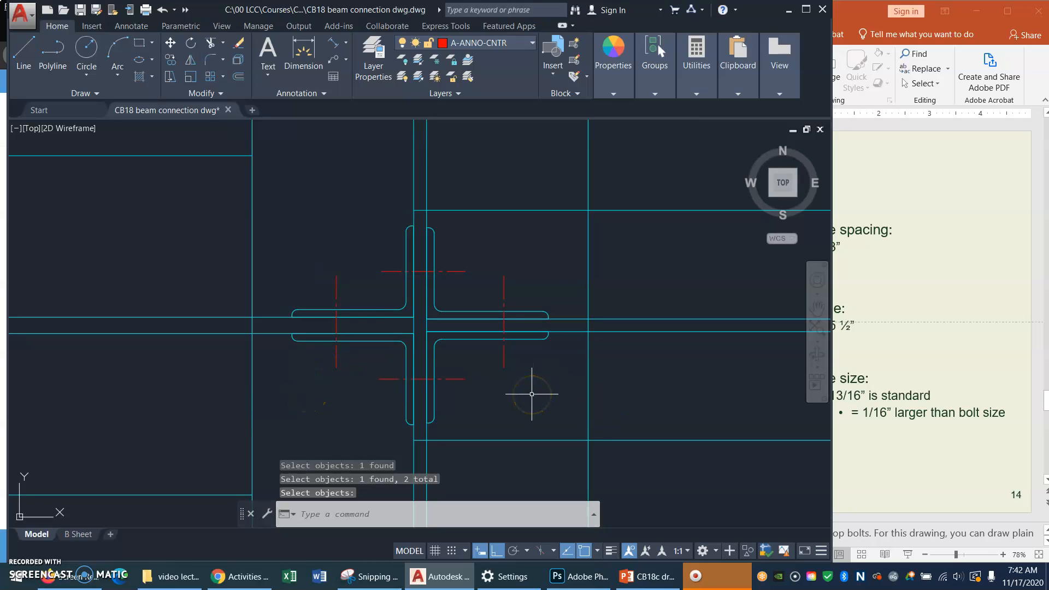
# Review the connection in plan and elevation, and switch to PowerPoint to examine the cope dimensions on slide 15
pyautogui.write('z')
pyautogui.press('Return')
pyautogui.press('Return')
pyautogui.moveTo(503, 192); pyautogui.dragTo(529, 445)
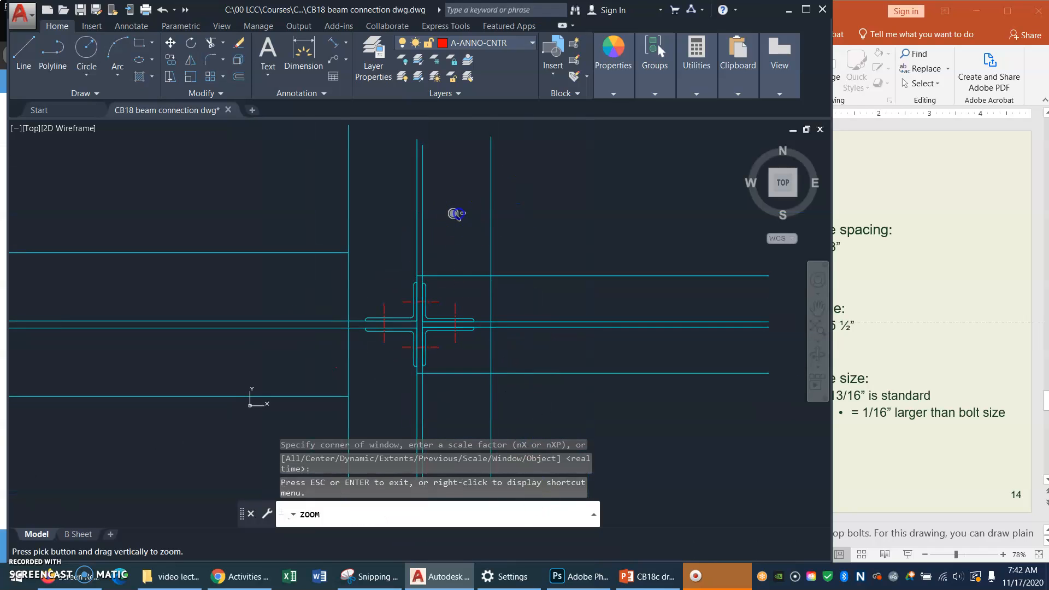
pyautogui.moveTo(456, 213); pyautogui.dragTo(478, 370)
pyautogui.rightClick(518, 373)
pyautogui.click(565, 402)
pyautogui.moveTo(574, 366); pyautogui.dragTo(552, 174)
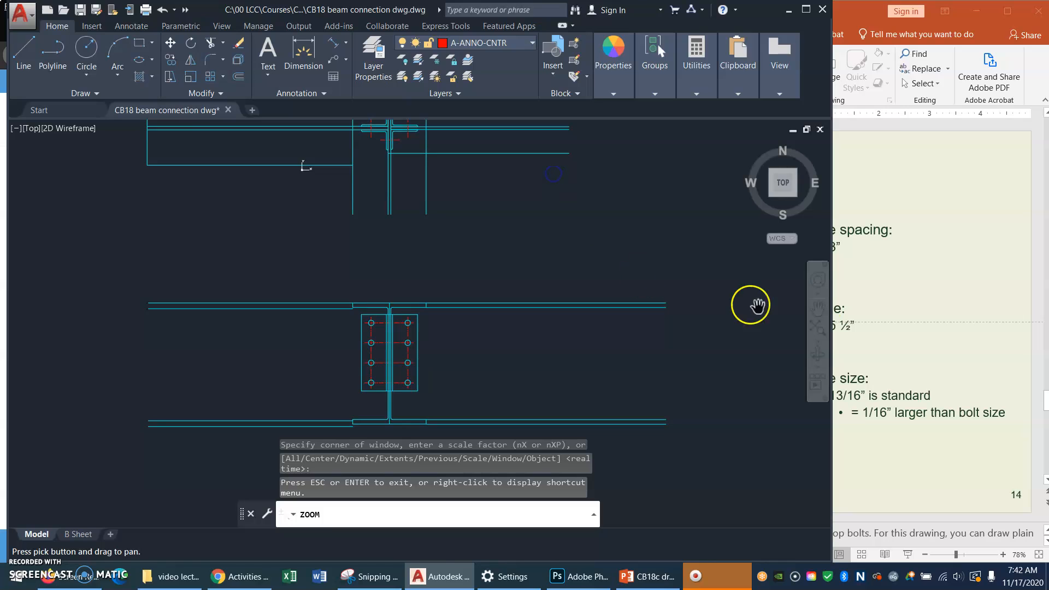
pyautogui.press('Escape')
pyautogui.click(943, 285)
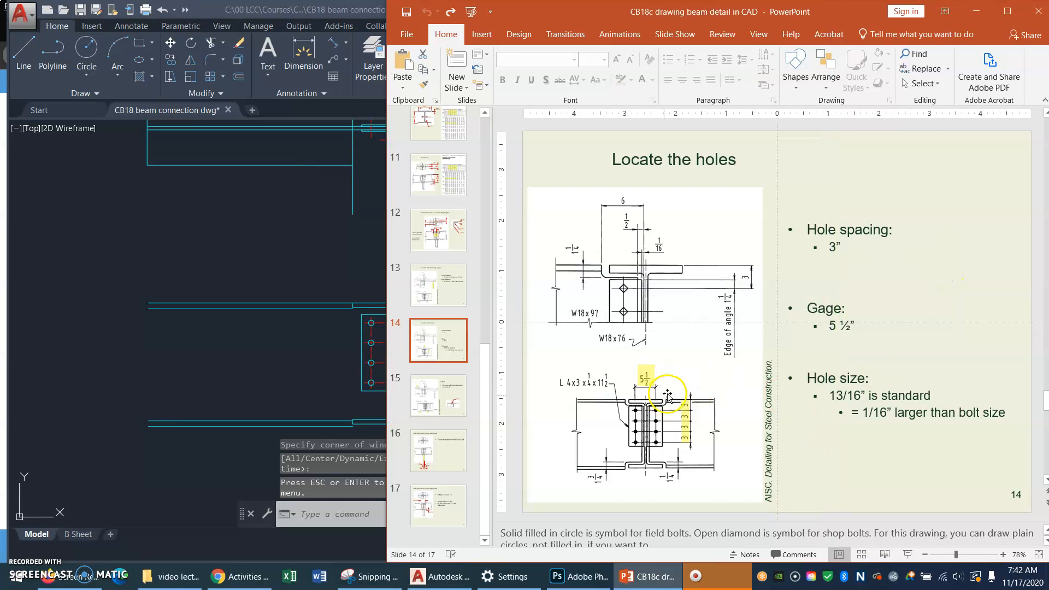
pyautogui.scroll(-1, 659, 391)
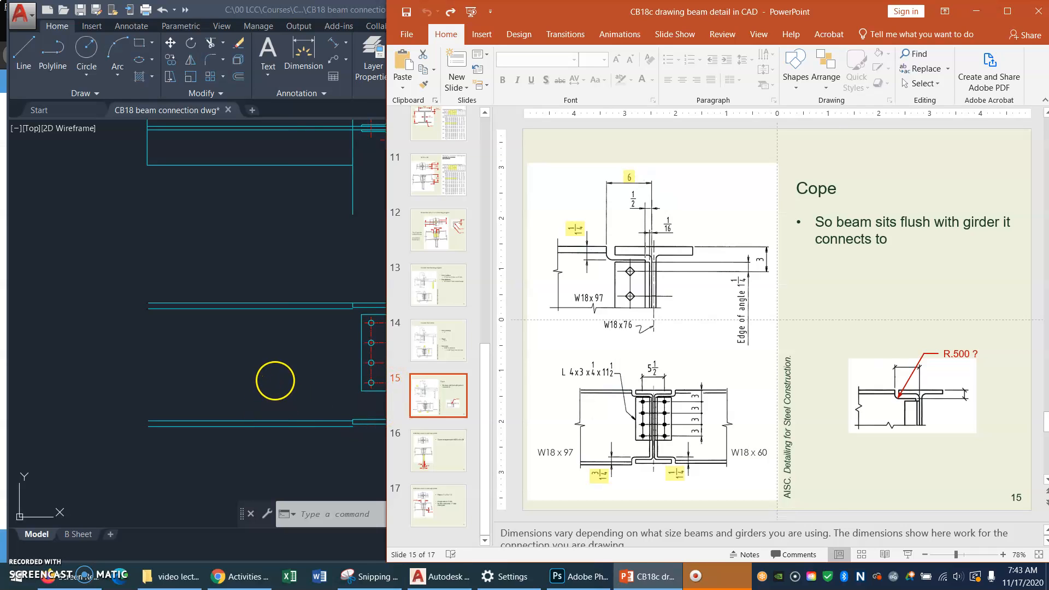
# Switch back to AutoCAD and erase the vertical line running down the middle of the girder web in elevation
pyautogui.click(274, 380)
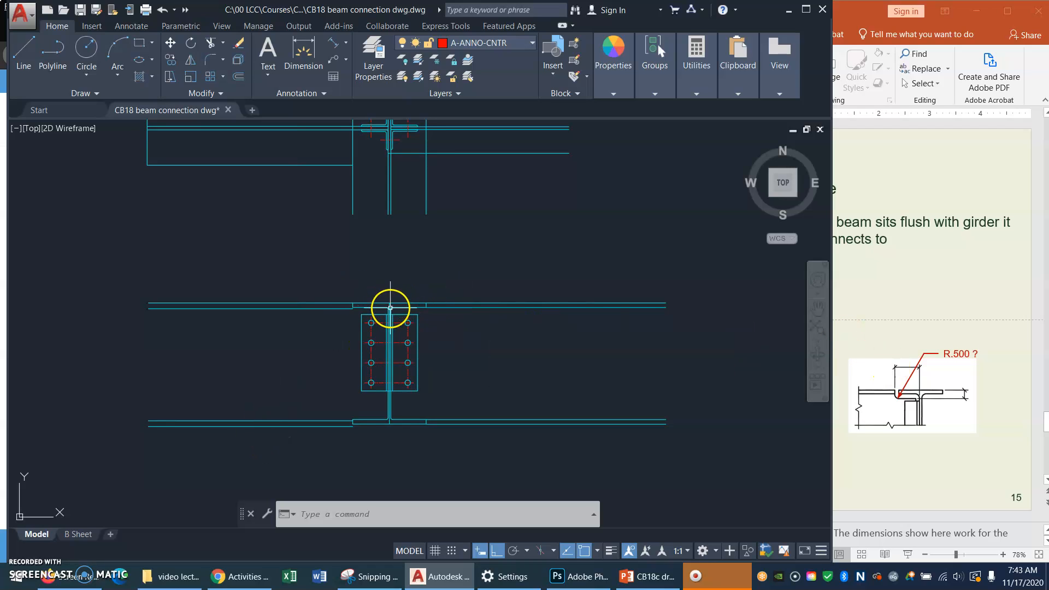
pyautogui.press('Return')
pyautogui.click(253, 434)
pyautogui.click(529, 261)
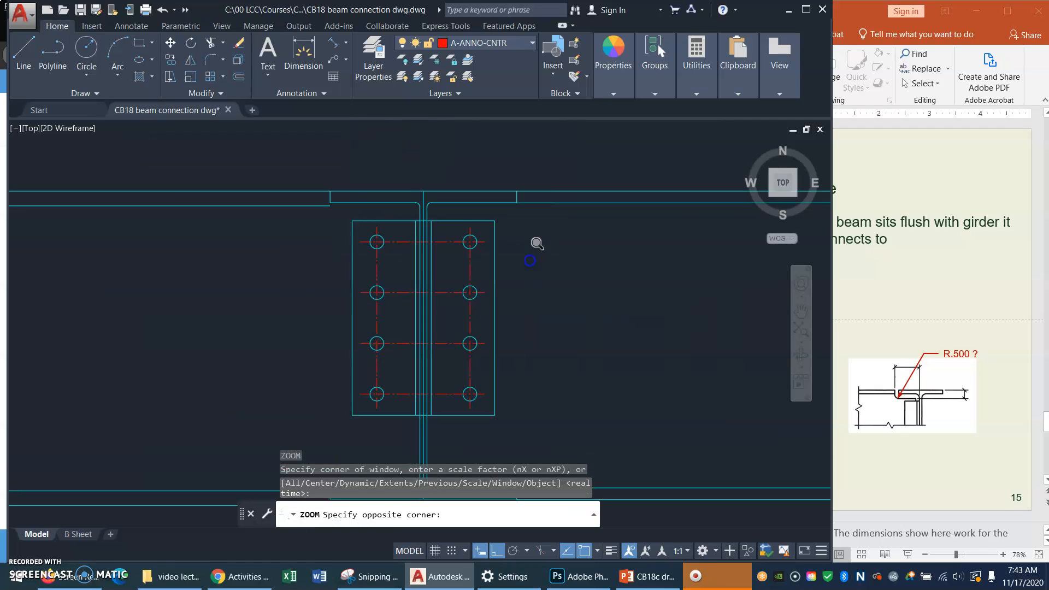
pyautogui.click(423, 191)
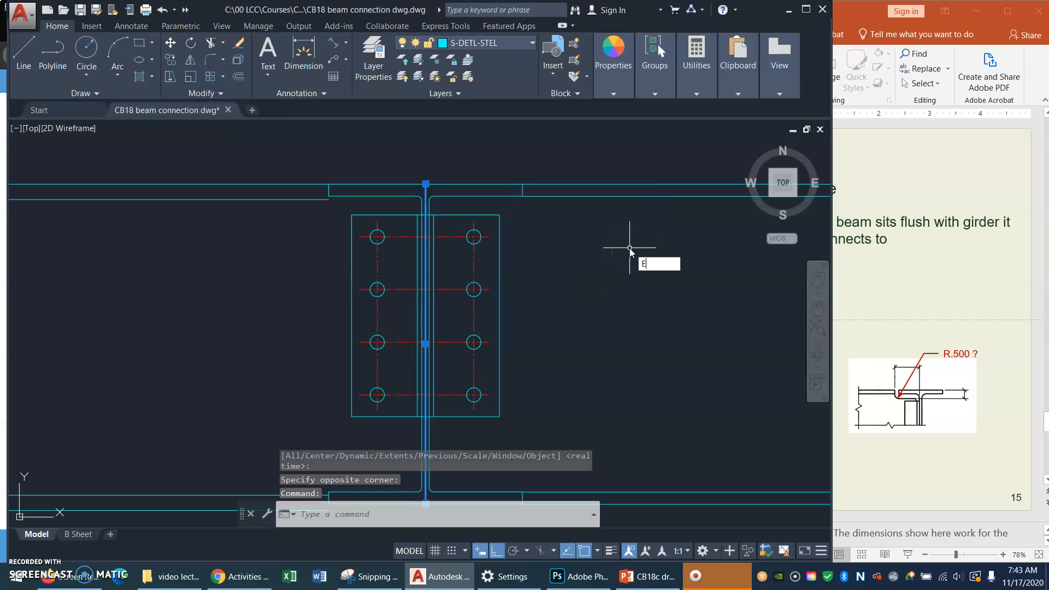
pyautogui.press('Return')
# Check the 6-inch cope length on slide 15 in PowerPoint, return to AutoCAD, and offset both girder web faces 6 inches outward in elevation
pyautogui.click(956, 258)
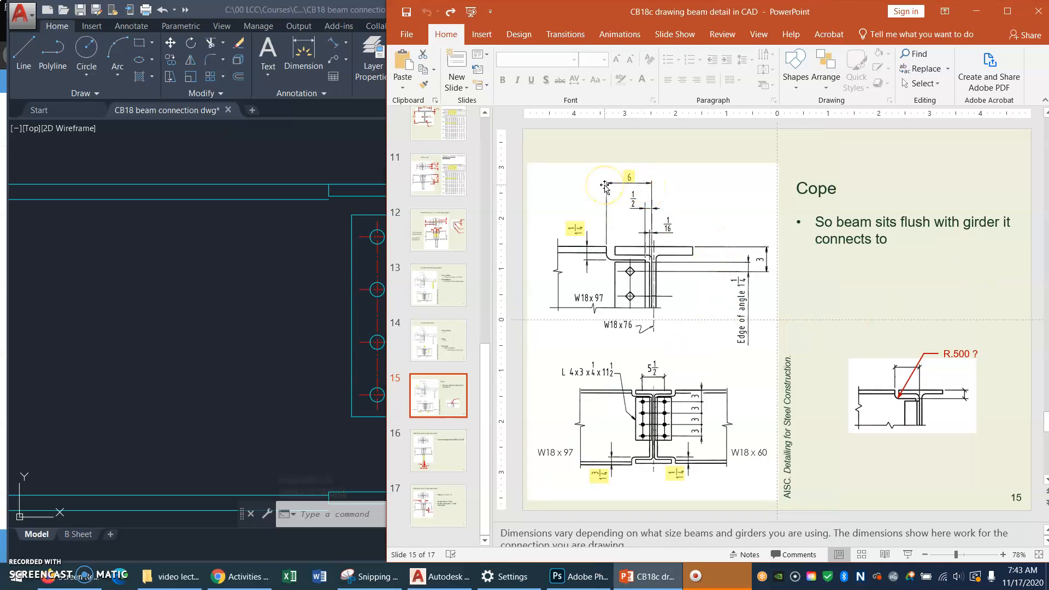
pyautogui.click(221, 290)
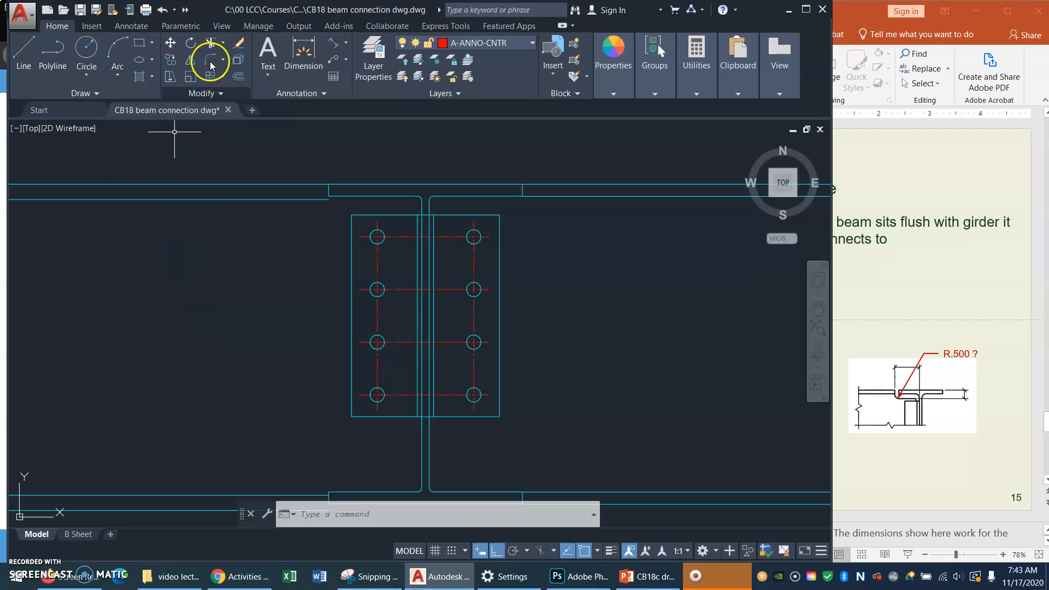
pyautogui.click(239, 80)
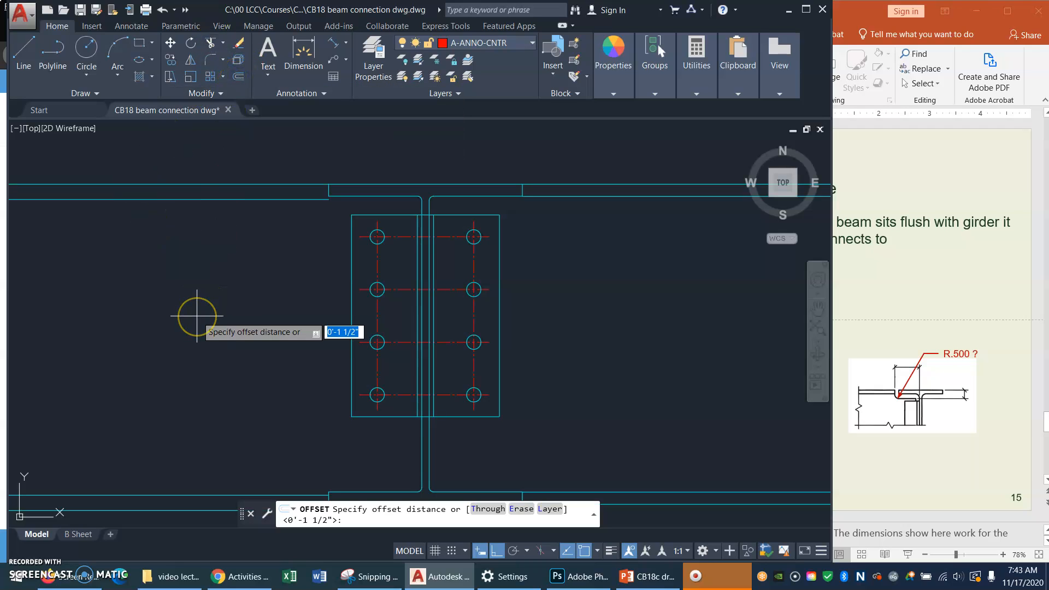
pyautogui.write('6')
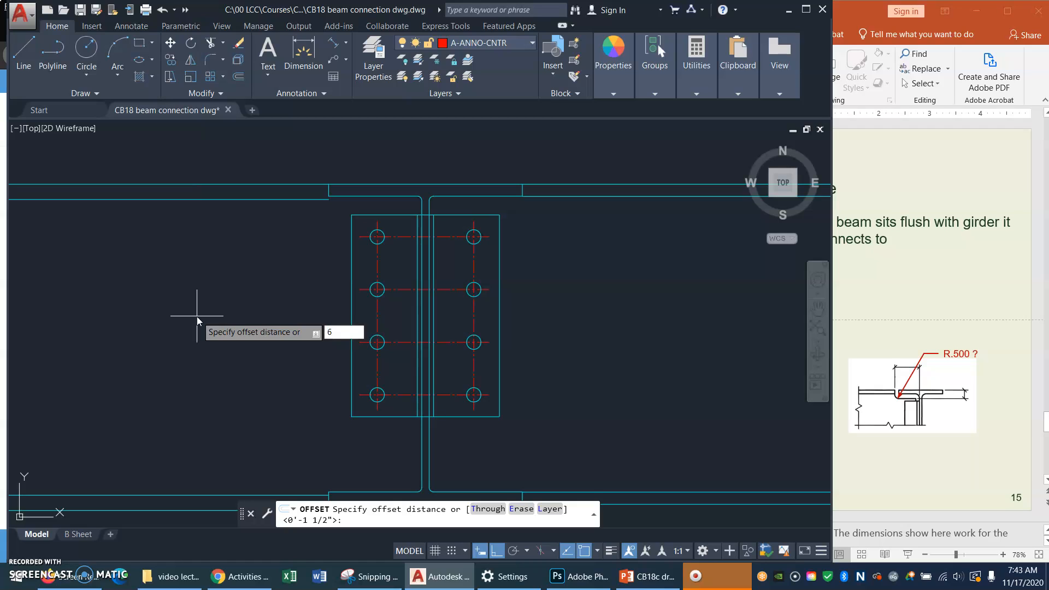
pyautogui.press('Return')
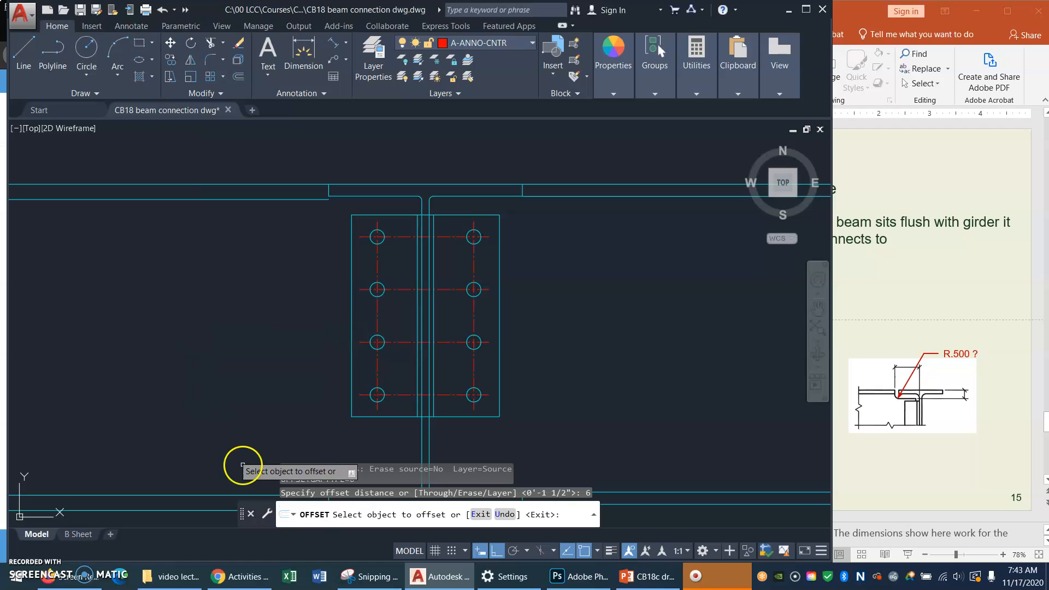
pyautogui.click(421, 439)
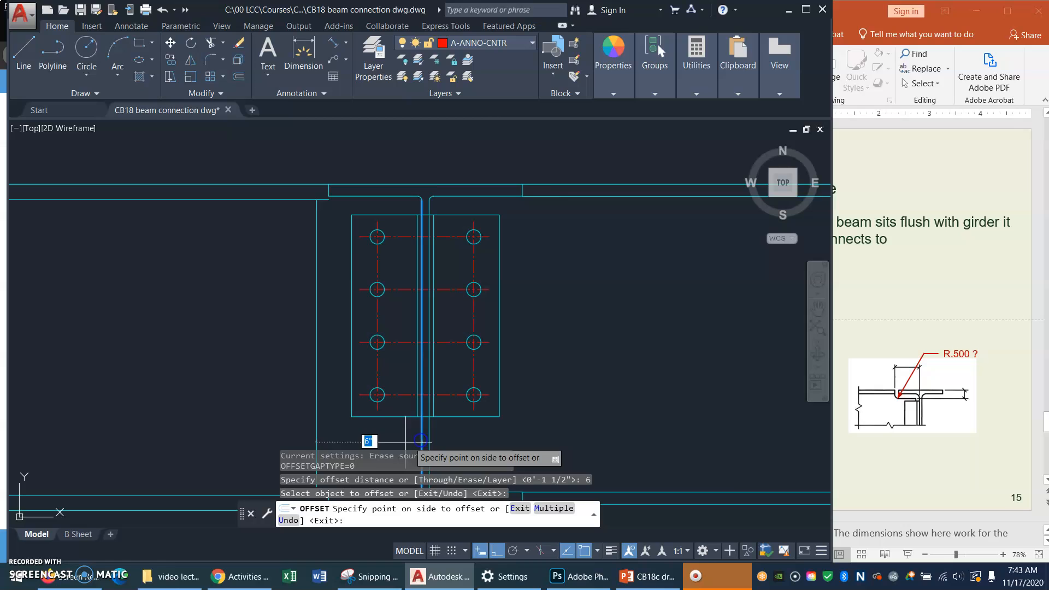
pyautogui.click(290, 435)
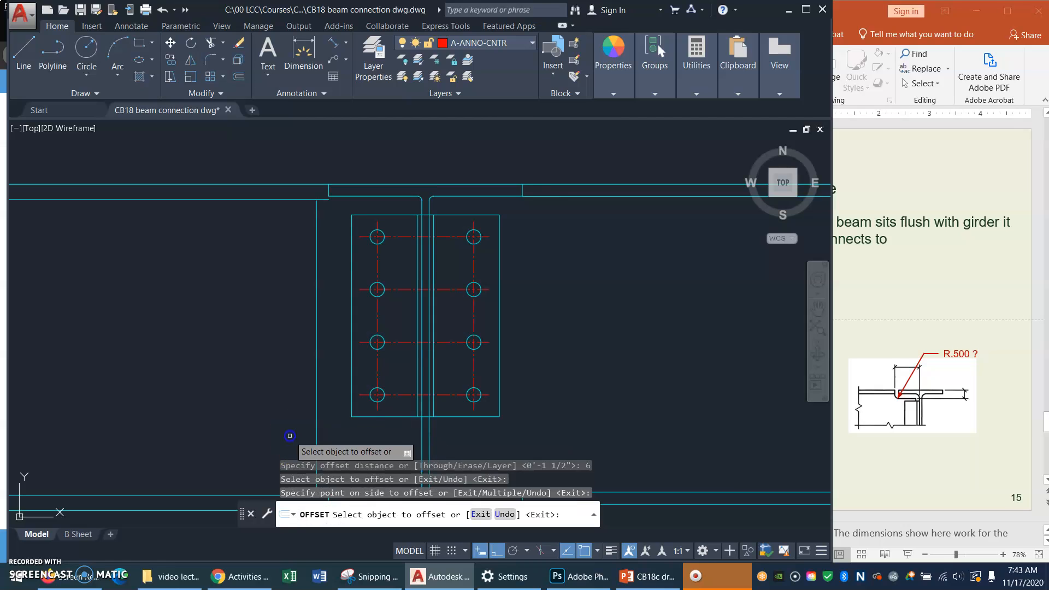
pyautogui.click(428, 436)
pyautogui.click(568, 426)
pyautogui.press('Return')
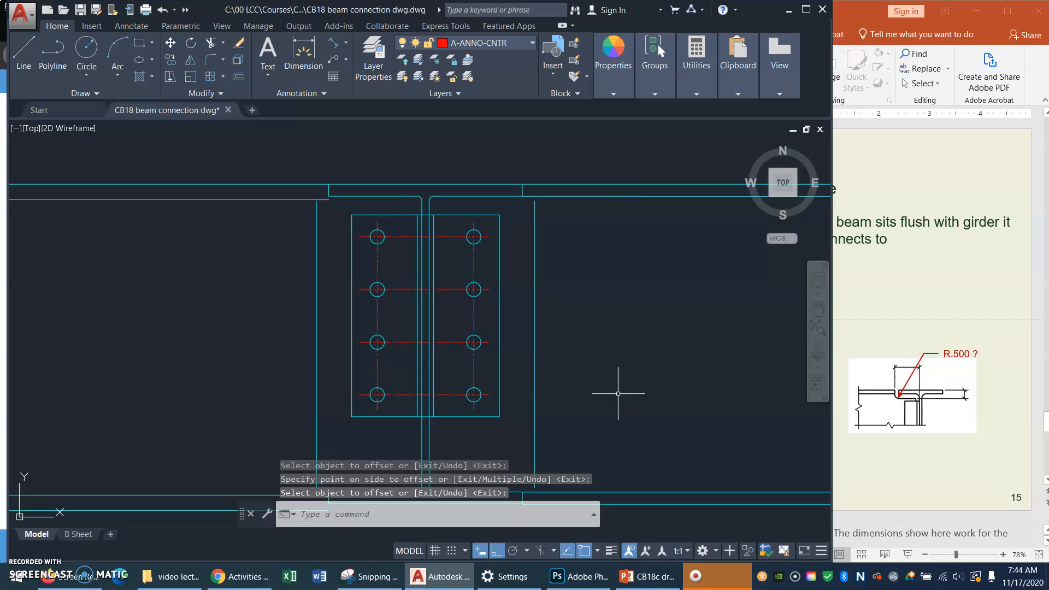
# Extend both ends of the two vertical cope lines to the outer top and bottom flange edges of the beams on either side
pyautogui.write('z')
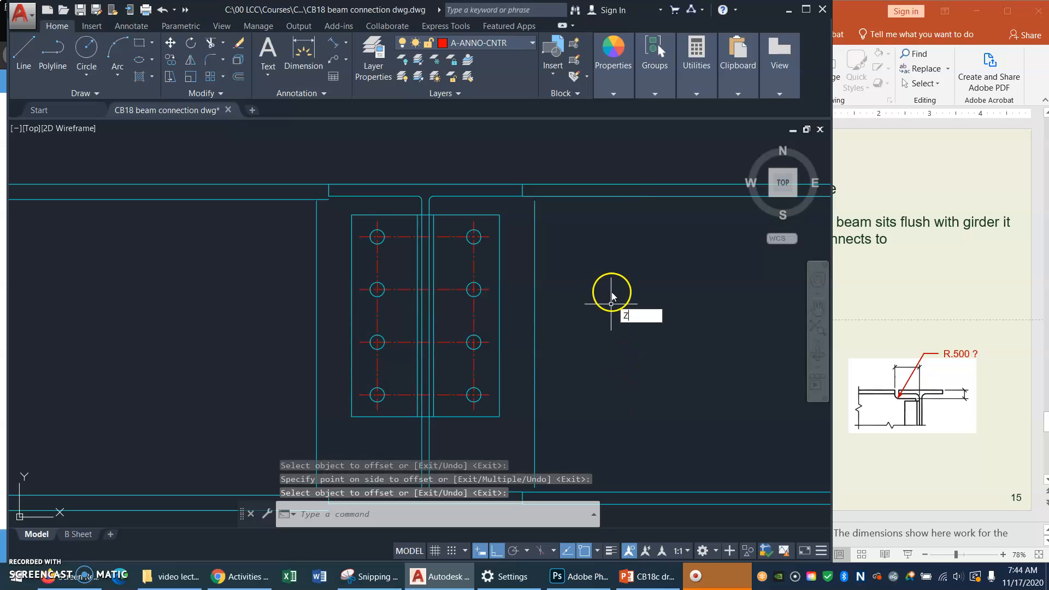
pyautogui.press('Return')
pyautogui.press('Return')
pyautogui.moveTo(597, 257)
pyautogui.mouseDown()
pyautogui.moveTo(613, 314)
pyautogui.moveTo(612, 277)
pyautogui.mouseUp()
pyautogui.rightClick(613, 315)
pyautogui.click(652, 341)
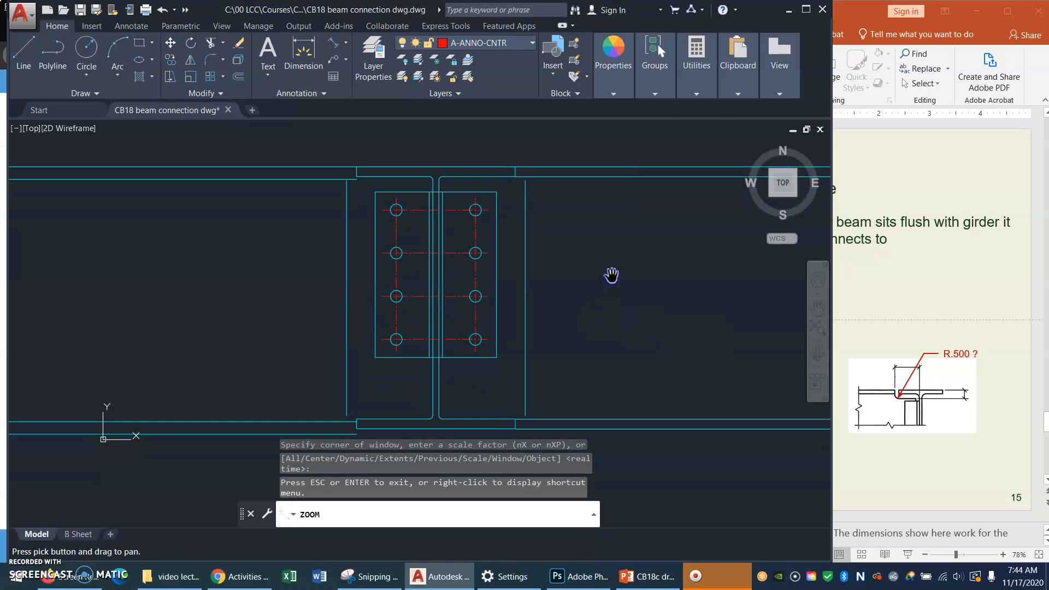
pyautogui.press('Escape')
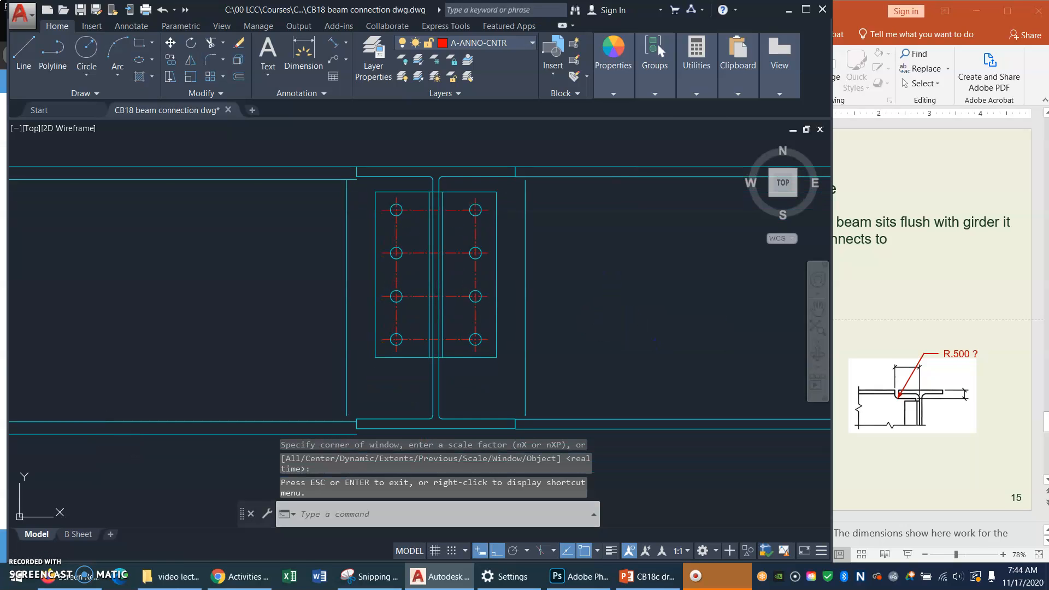
pyautogui.click(222, 44)
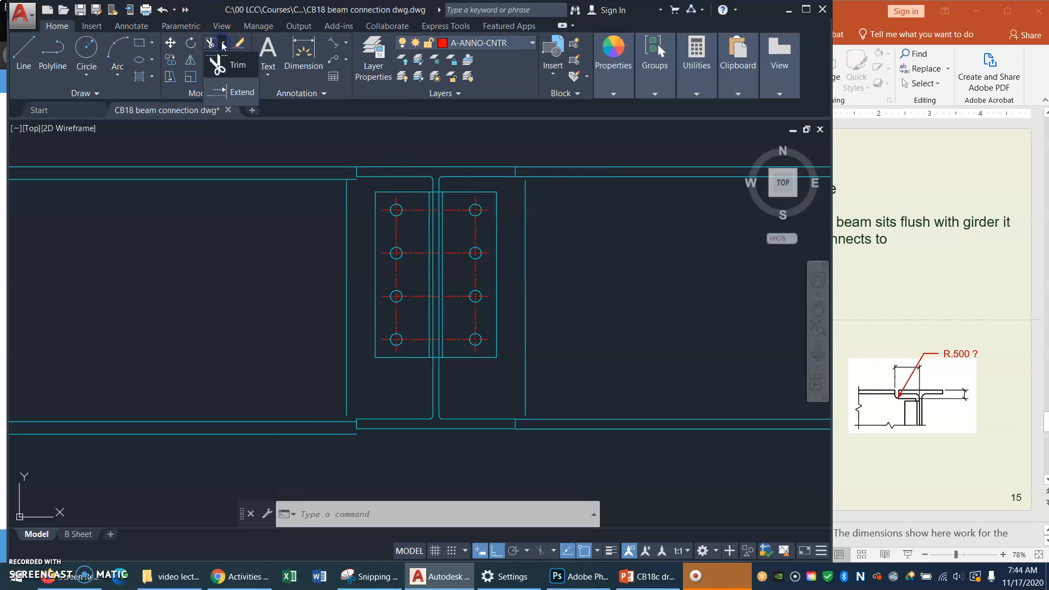
pyautogui.click(245, 94)
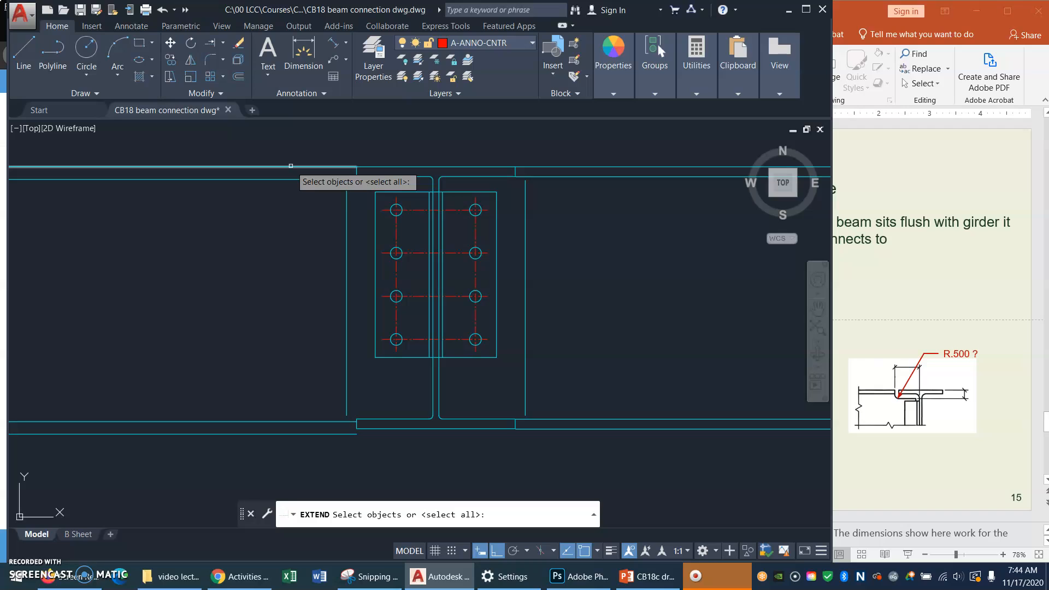
pyautogui.click(290, 165)
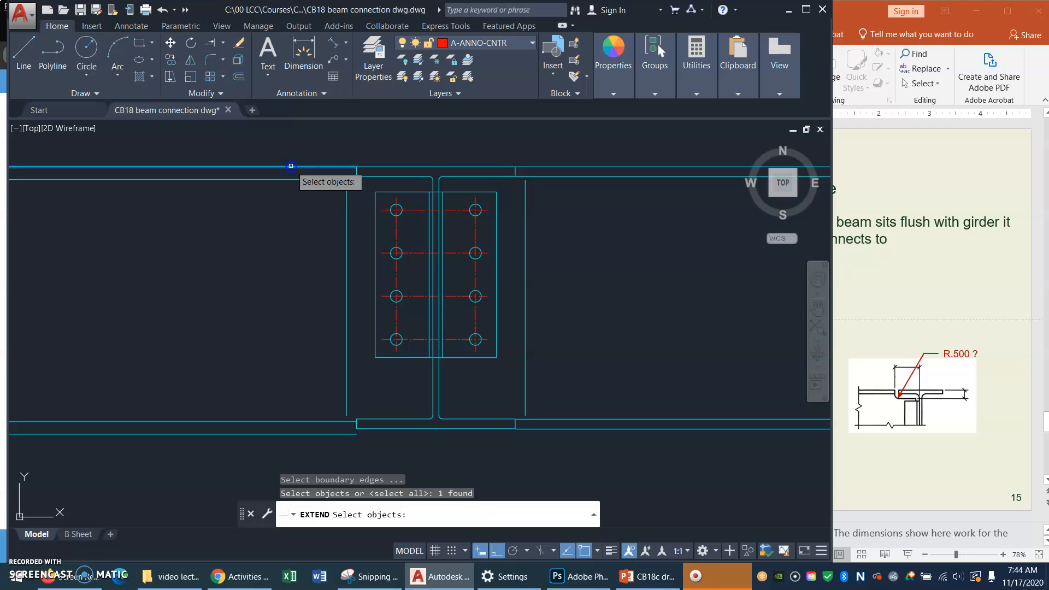
pyautogui.click(246, 432)
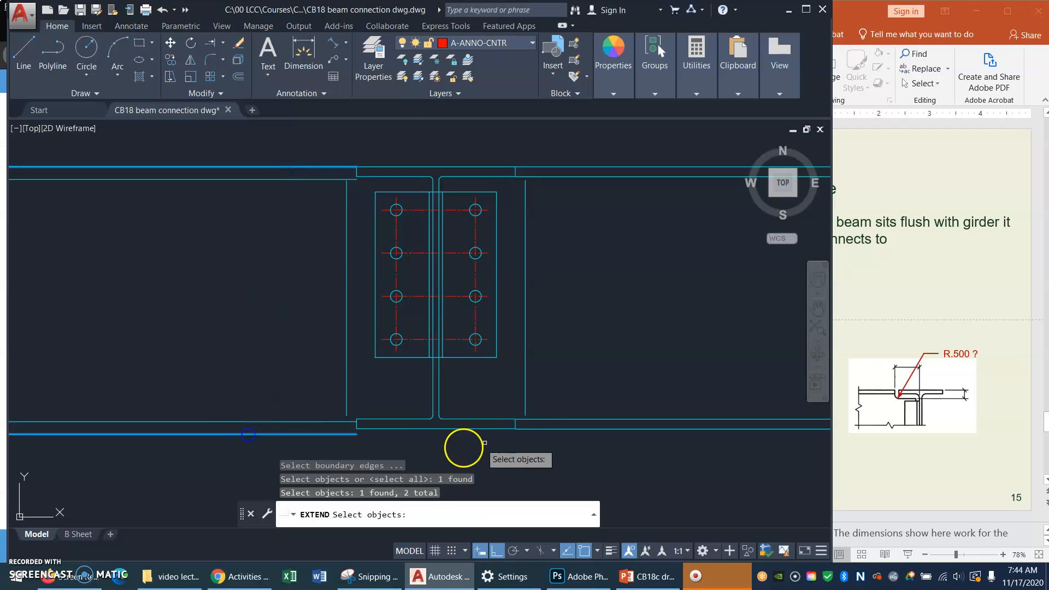
pyautogui.click(560, 428)
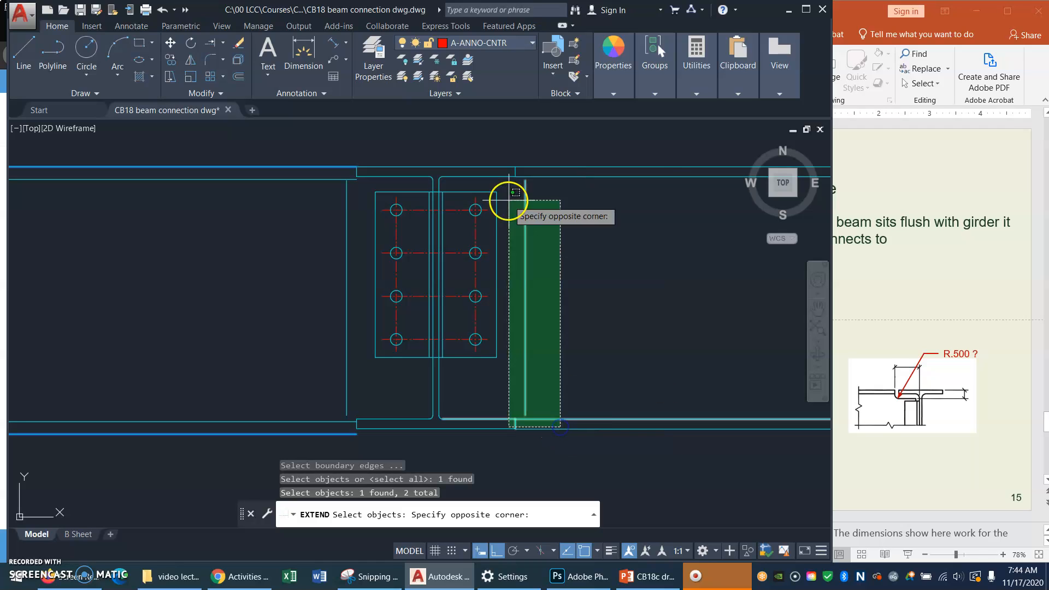
pyautogui.click(584, 462)
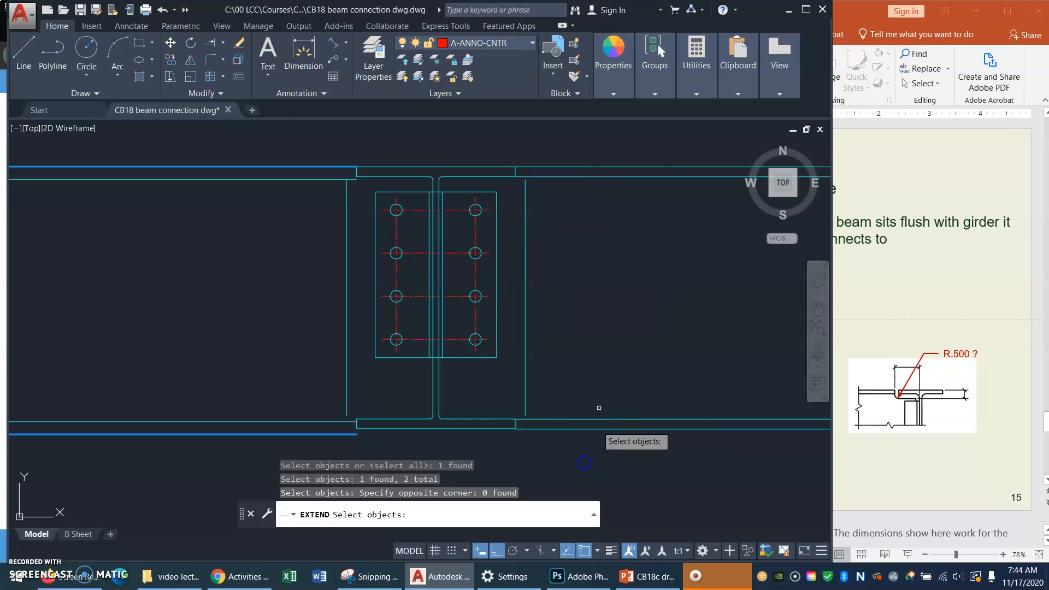
pyautogui.click(576, 429)
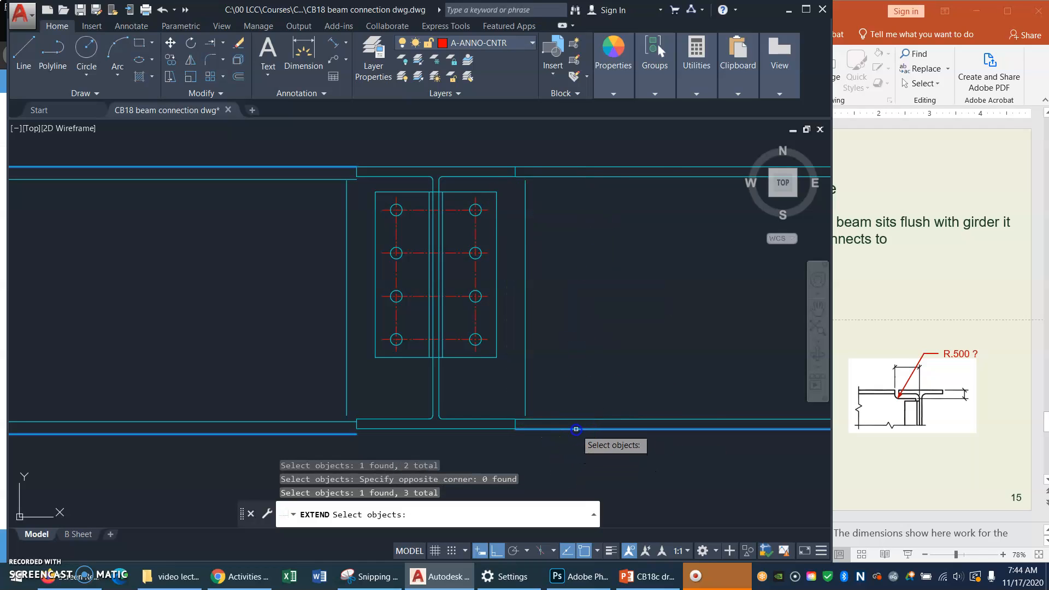
pyautogui.click(582, 166)
pyautogui.press('Return')
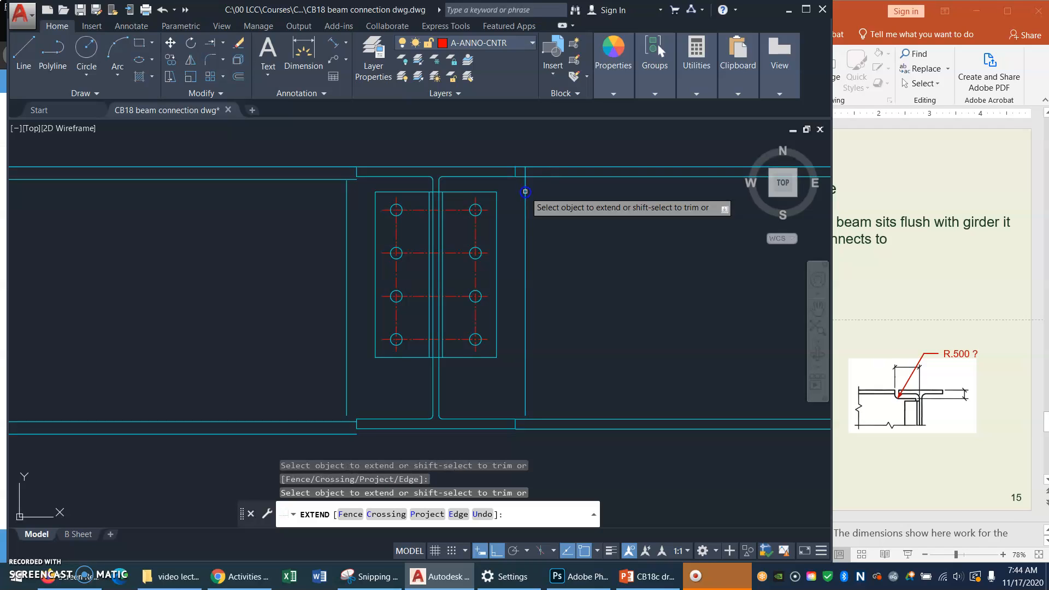
pyautogui.click(526, 395)
pyautogui.click(526, 395)
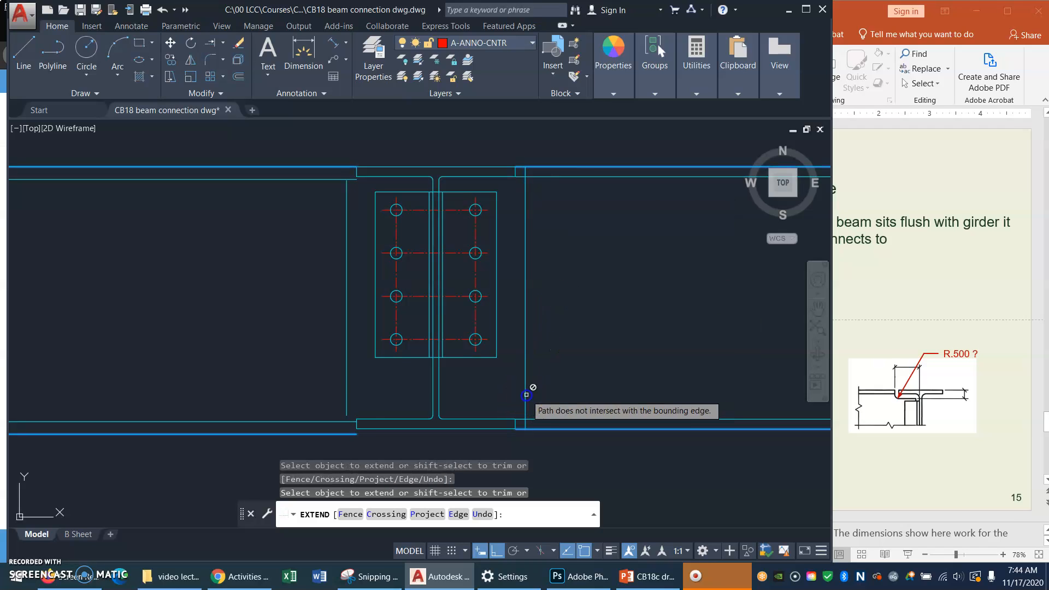
pyautogui.click(346, 385)
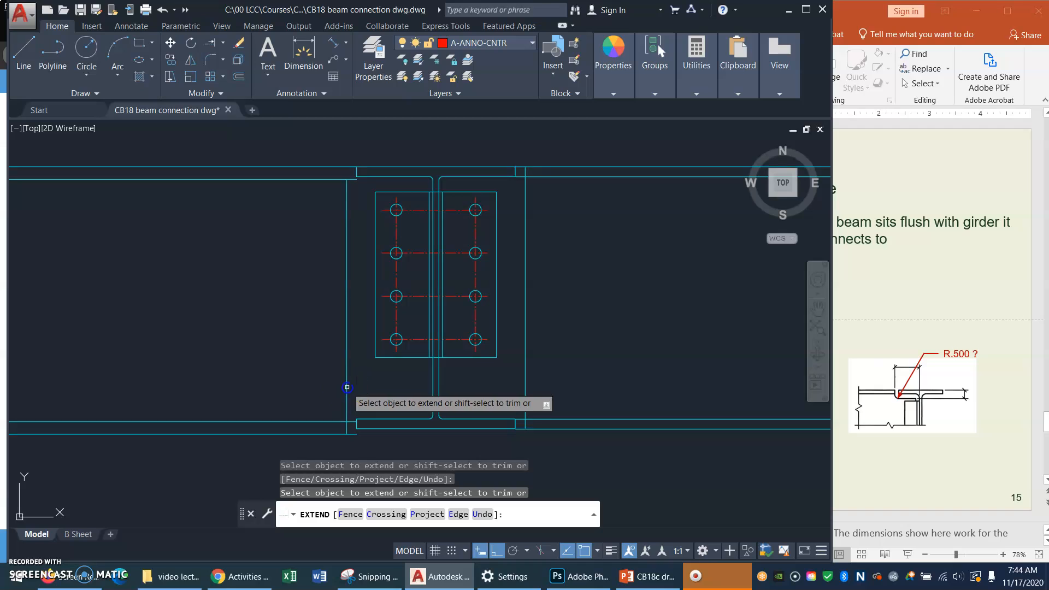
pyautogui.click(347, 194)
pyautogui.press('Return')
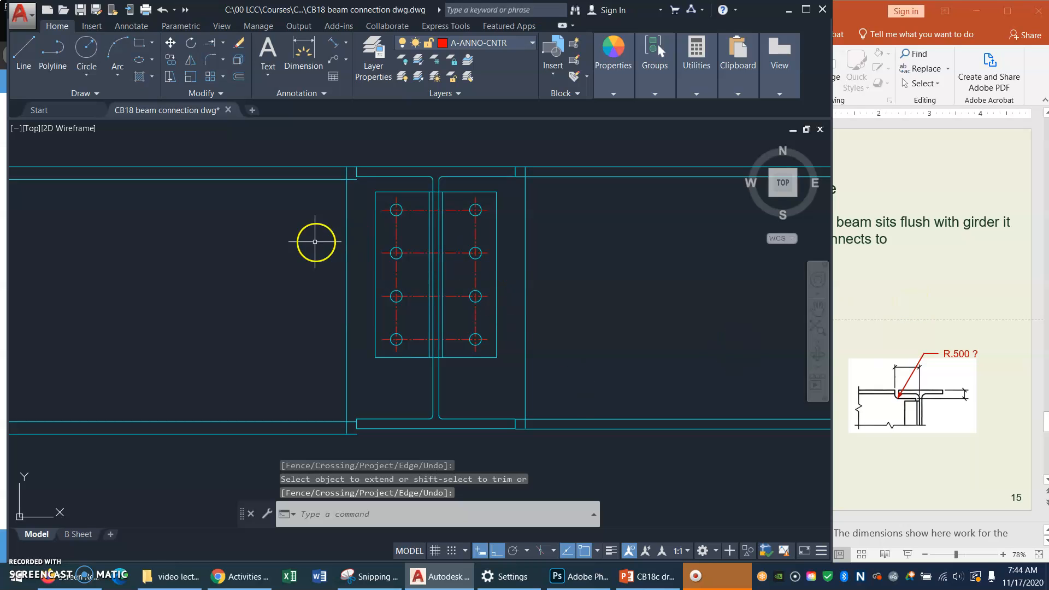
# Check the cope depths on slide 15 in PowerPoint, return to AutoCAD, and offset the girder's outer top and bottom flange edges 1.25 inches inward
pyautogui.click(924, 265)
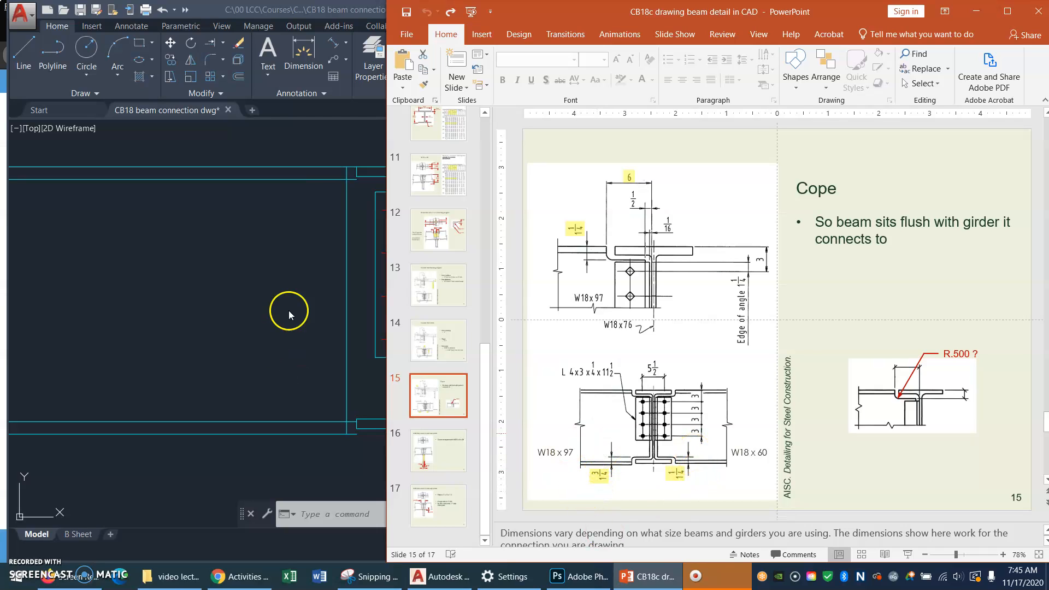
pyautogui.click(269, 293)
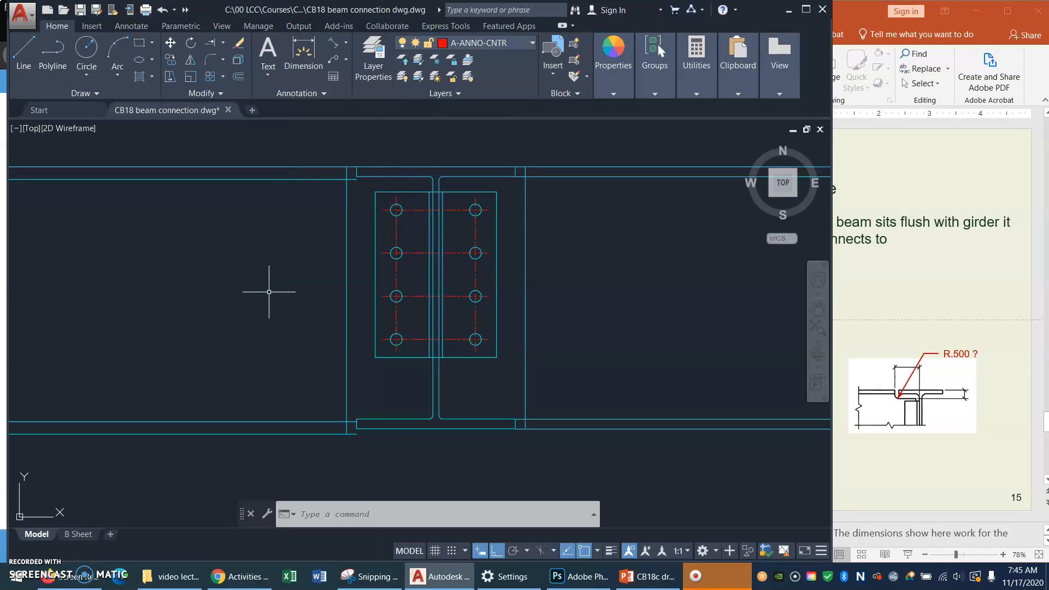
pyautogui.write('O')
pyautogui.press('Return')
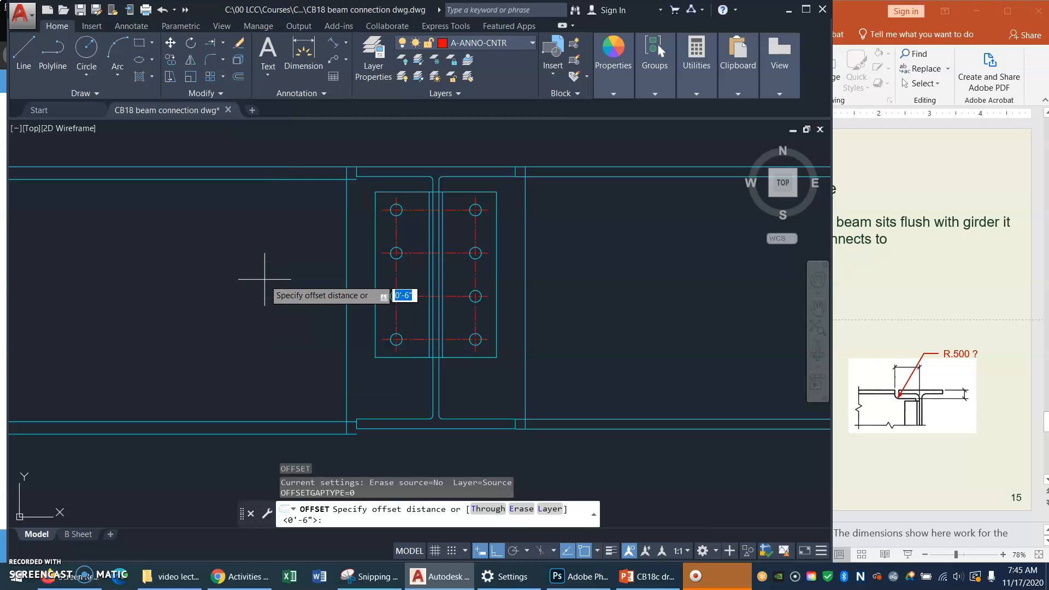
pyautogui.write('1.25')
pyautogui.press('Return')
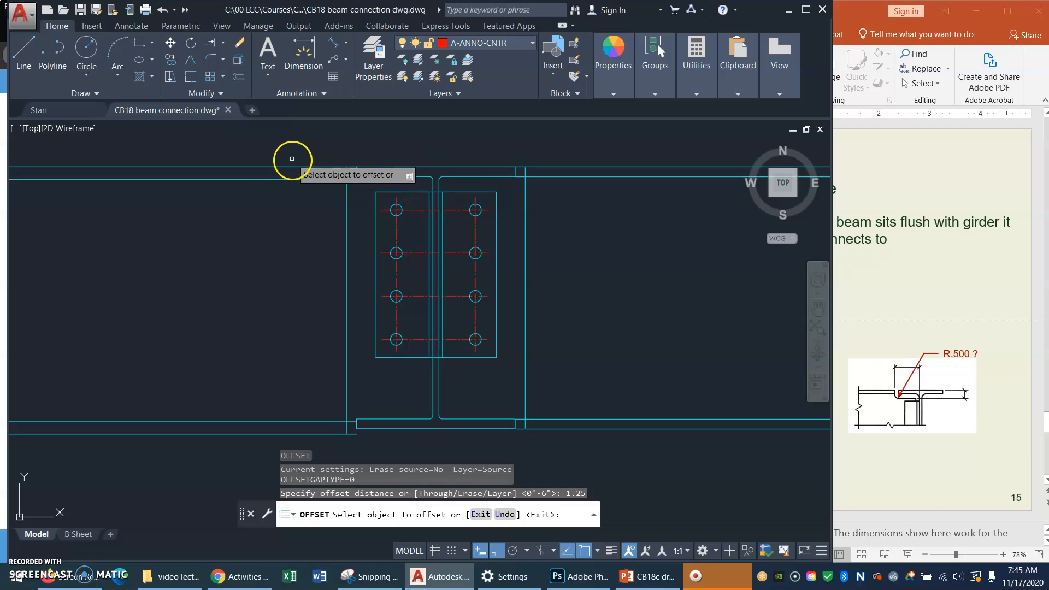
pyautogui.click(426, 165)
pyautogui.click(361, 217)
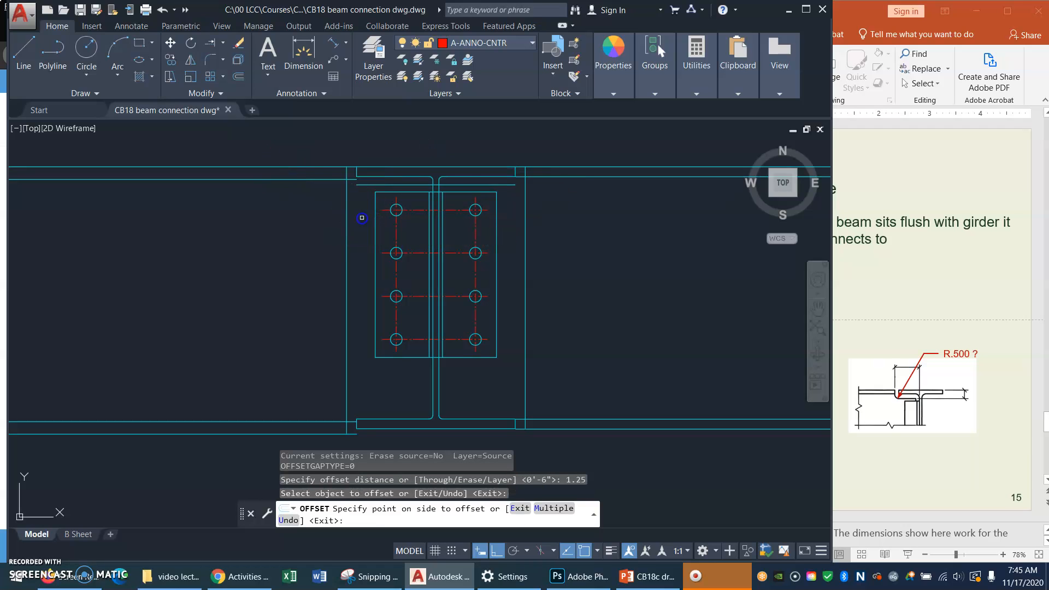
pyautogui.click(463, 429)
pyautogui.click(486, 398)
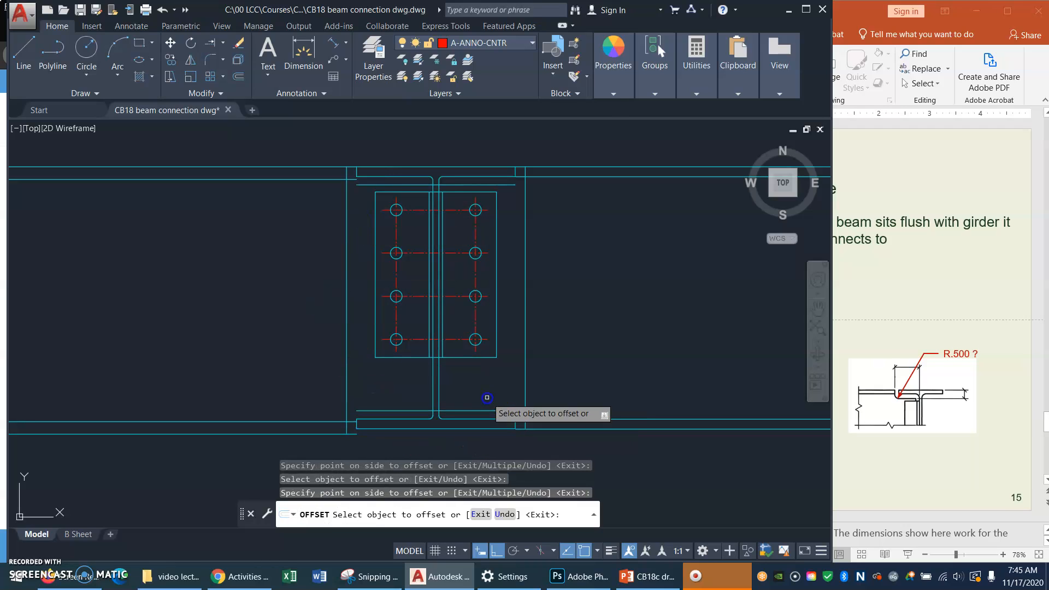
pyautogui.rightClick(489, 392)
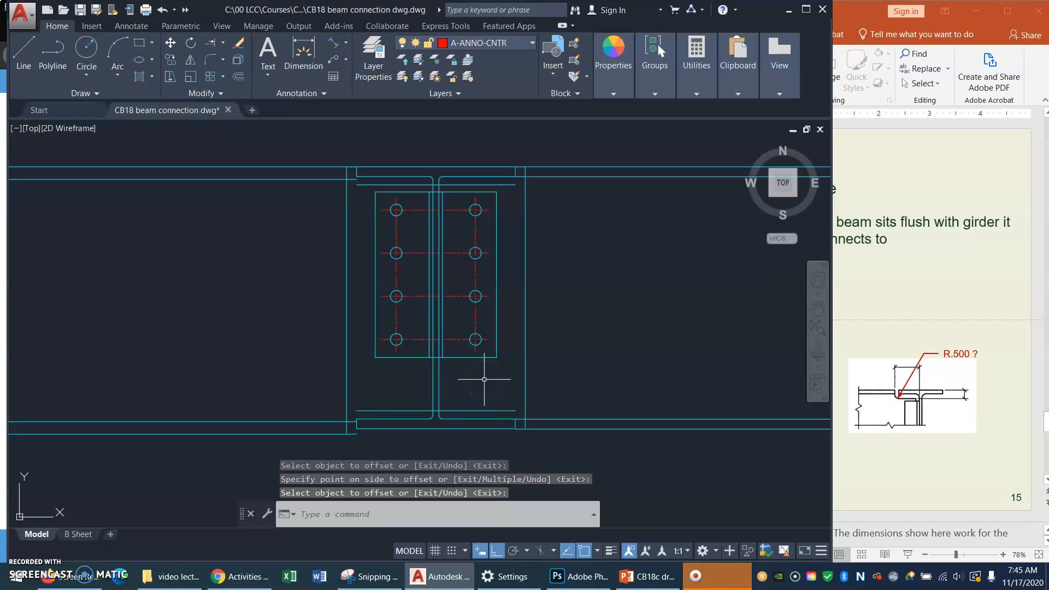
# Offset the bottom edge of the deeper W18x97 beam upward by 1.75 inches
pyautogui.press('space')
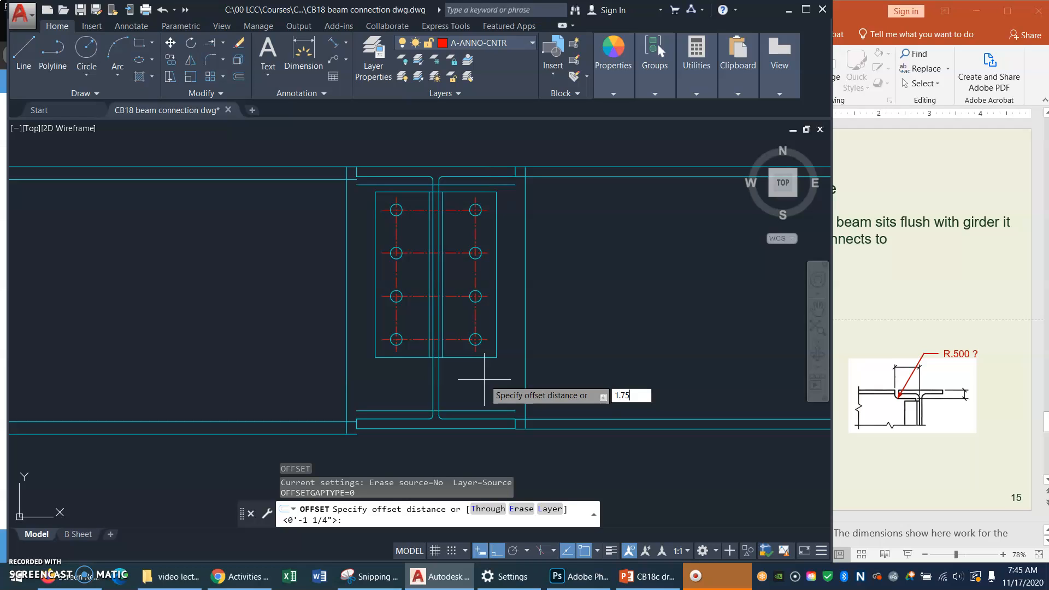
pyautogui.press('Return')
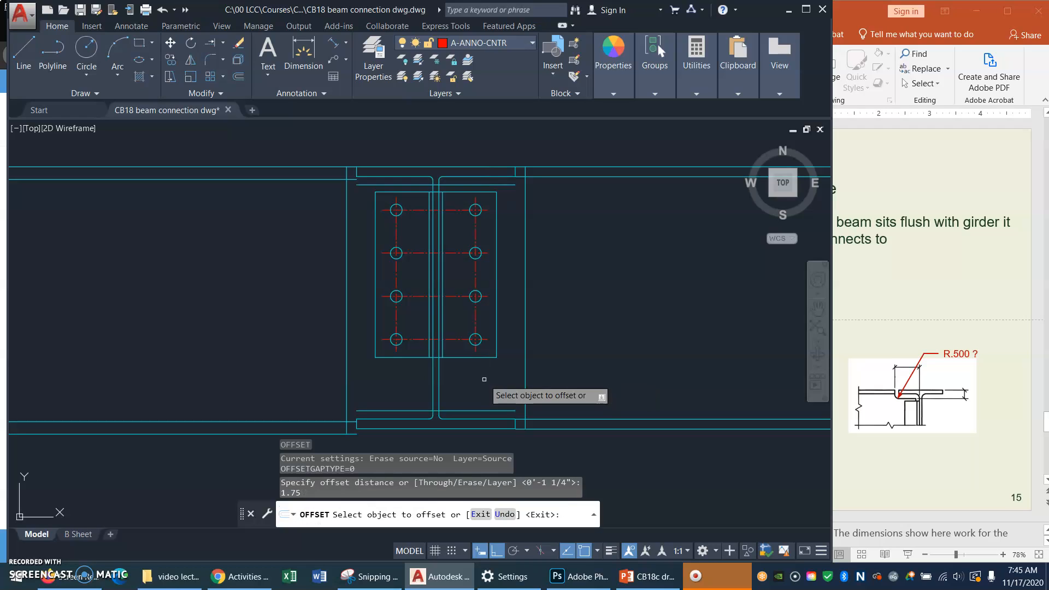
pyautogui.click(291, 435)
pyautogui.click(297, 393)
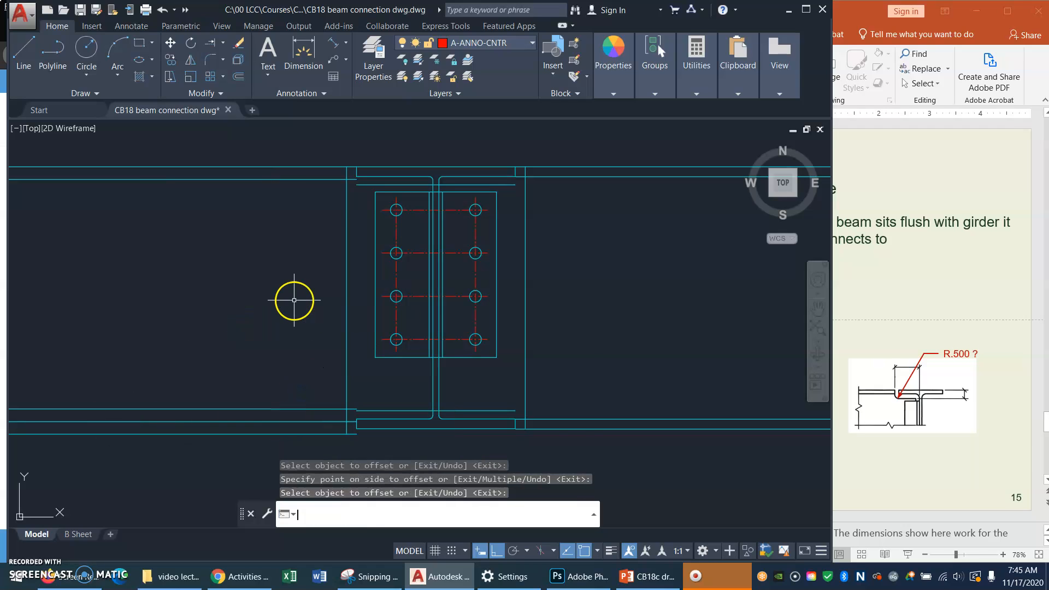
pyautogui.click(298, 298)
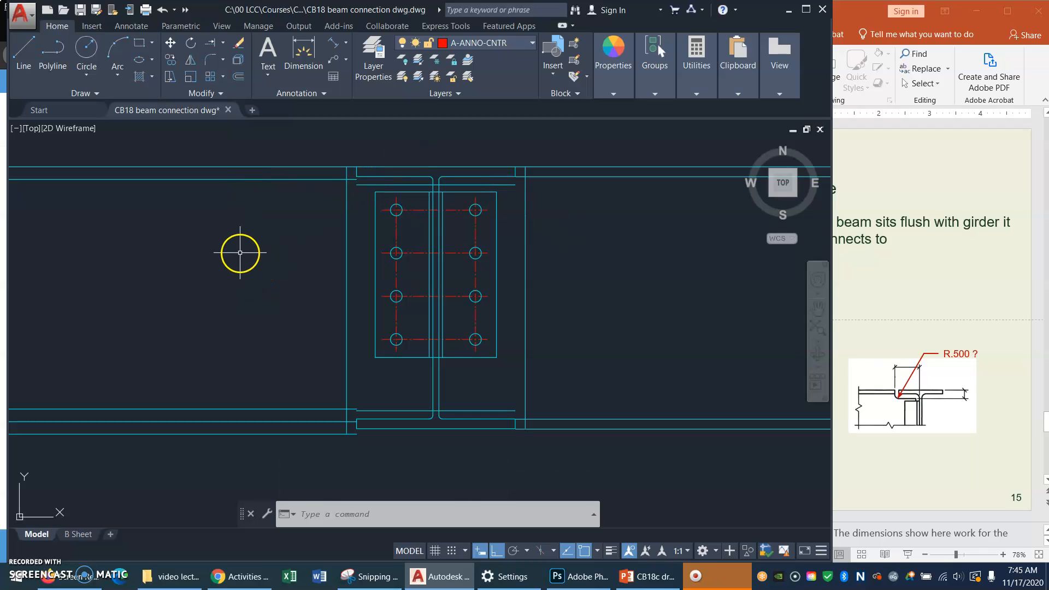
# Extend the upper cope depth line to both vertical cope lines and the lower 1.25-inch depth line to the right-hand one
pyautogui.write('EX')
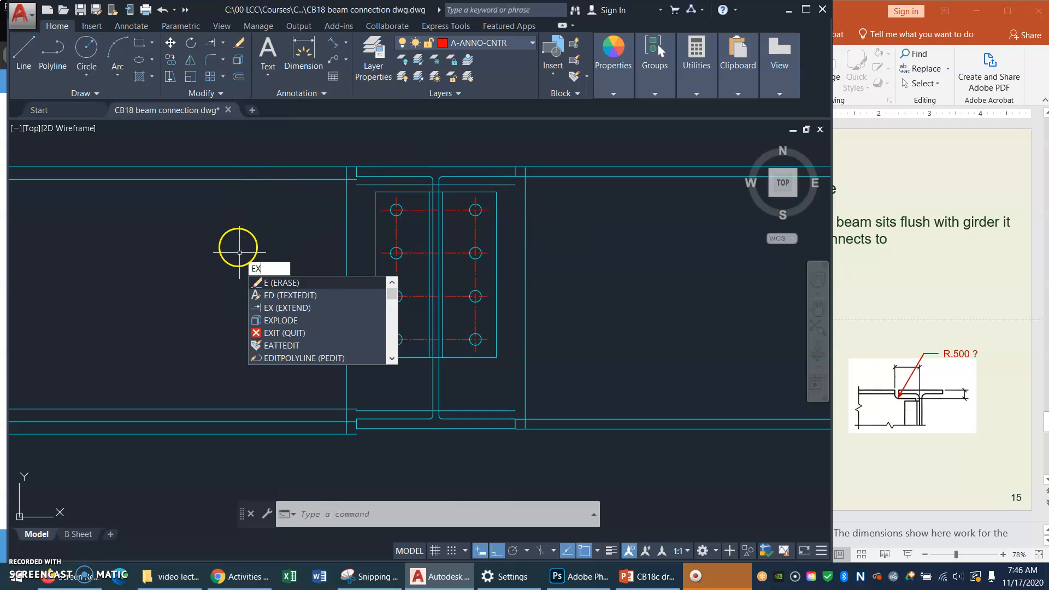
pyautogui.press('Return')
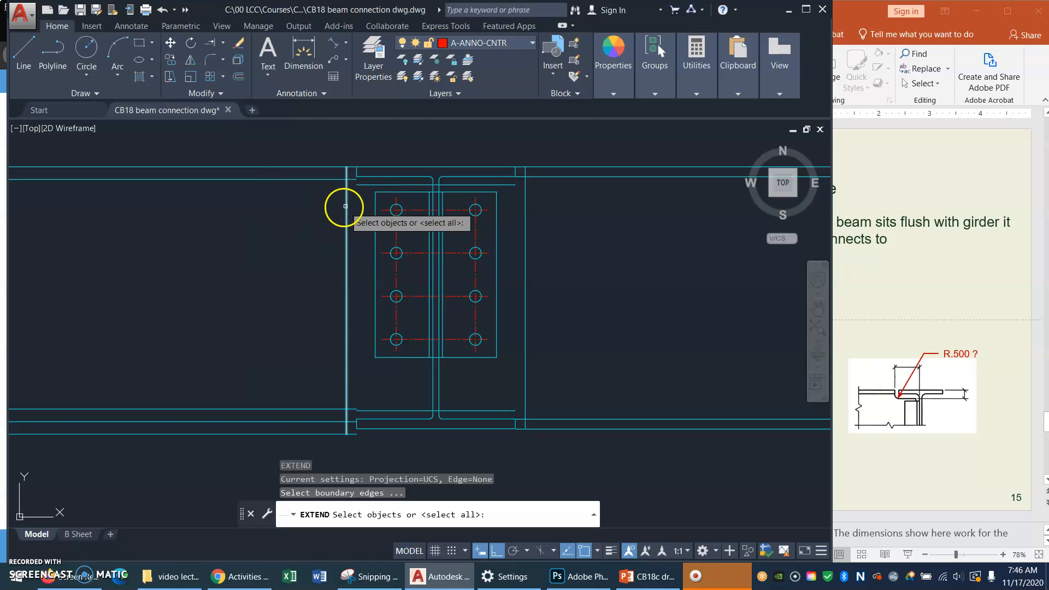
pyautogui.click(346, 206)
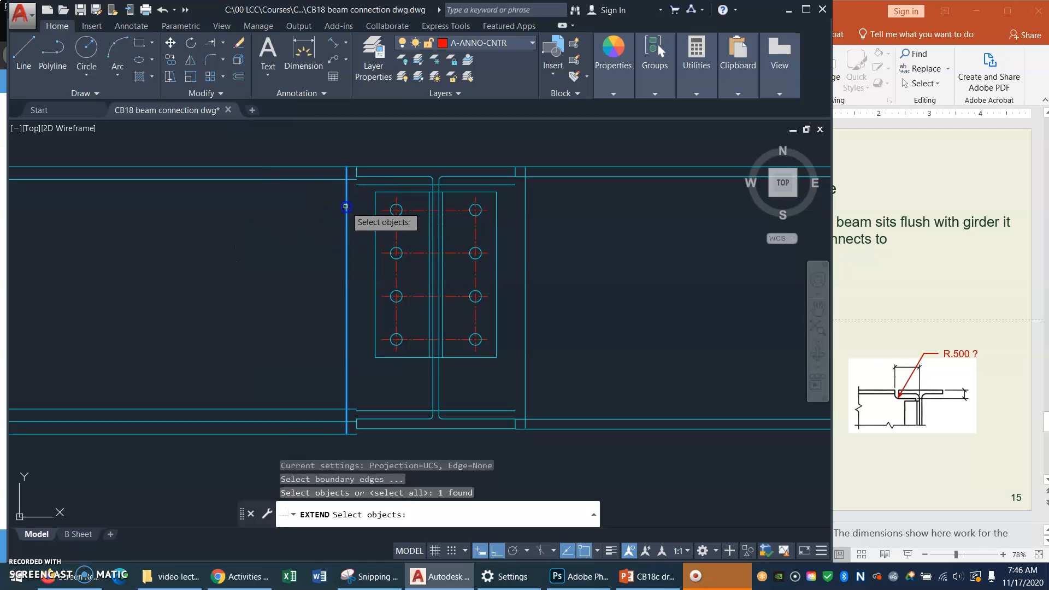
pyautogui.click(525, 228)
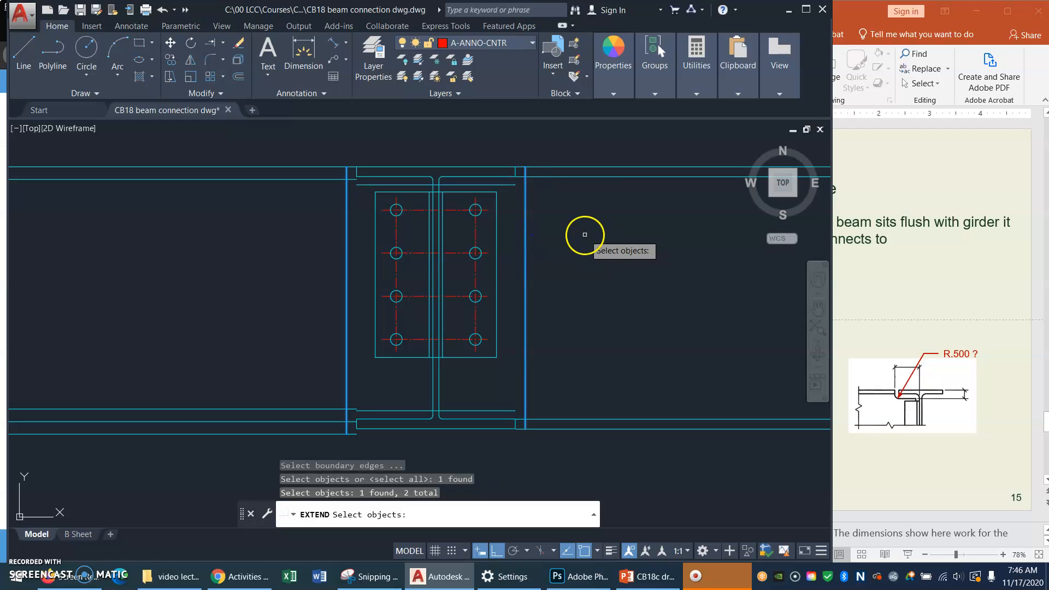
pyautogui.press('Return')
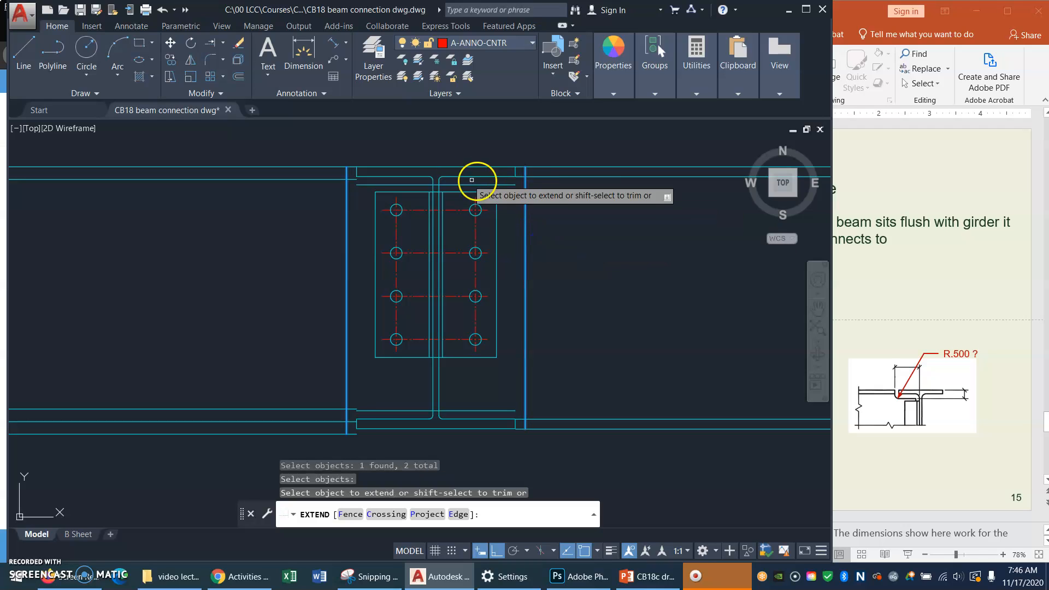
pyautogui.click(513, 185)
pyautogui.click(387, 184)
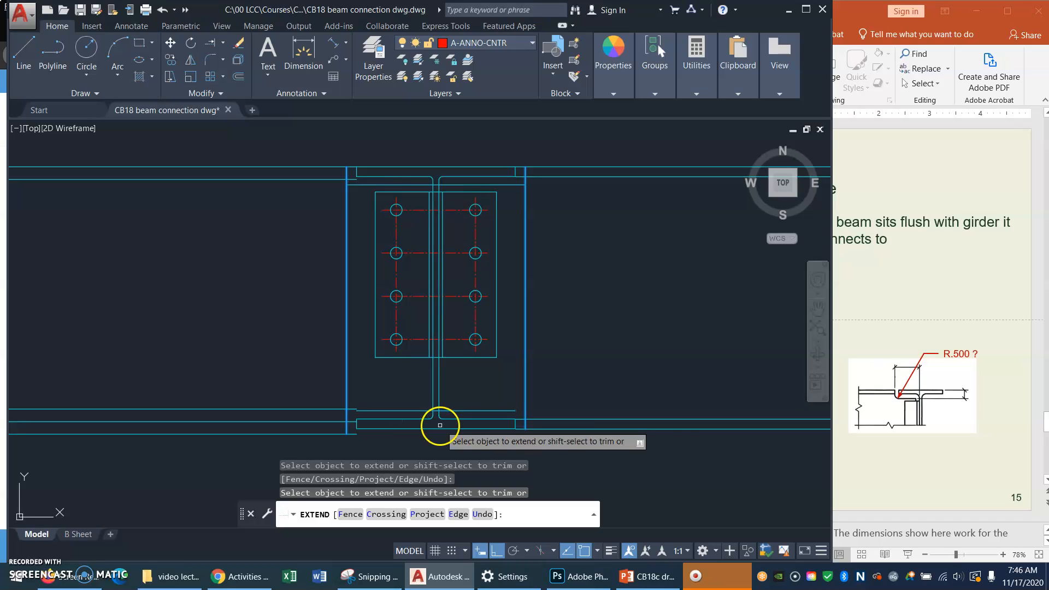
pyautogui.click(489, 411)
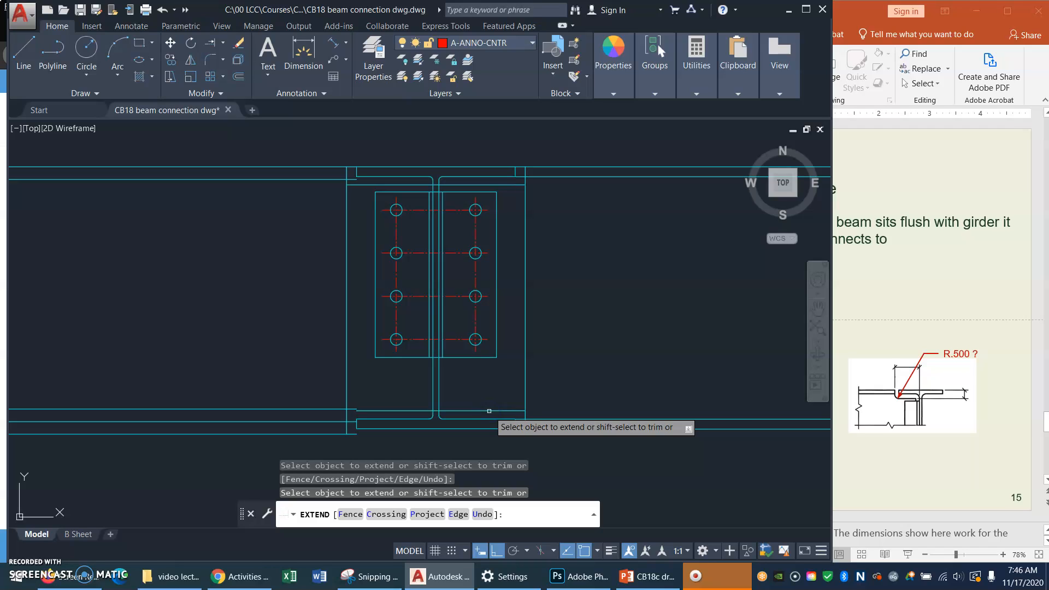
pyautogui.press('Return')
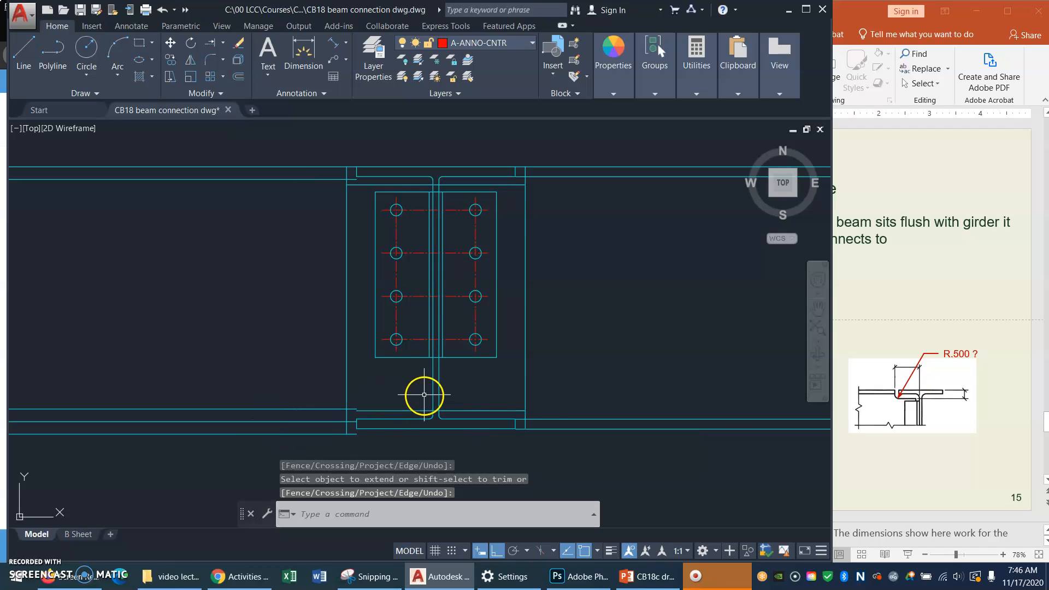
pyautogui.press('Return')
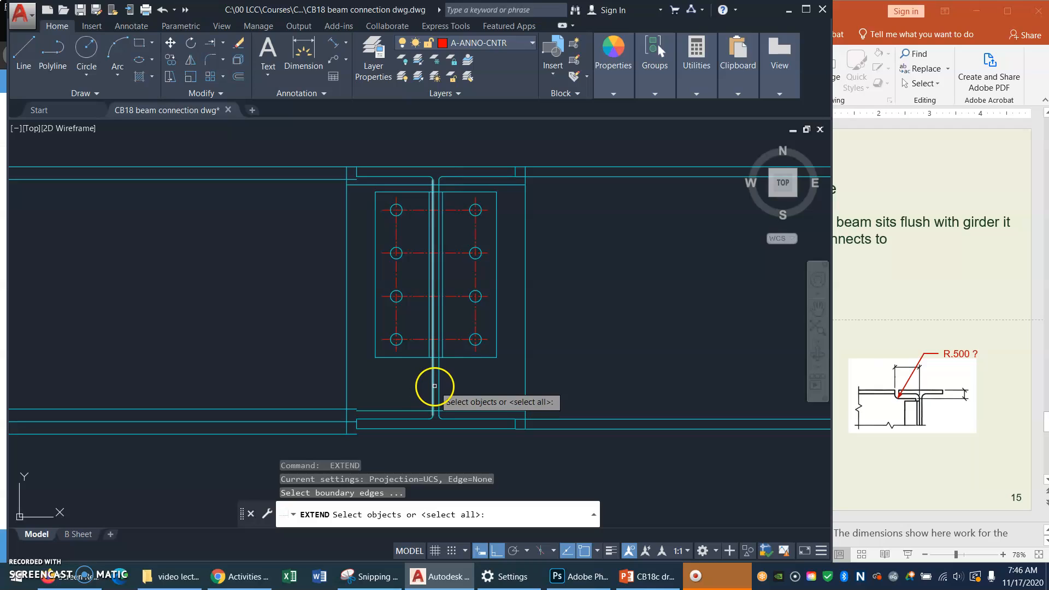
pyautogui.click(434, 385)
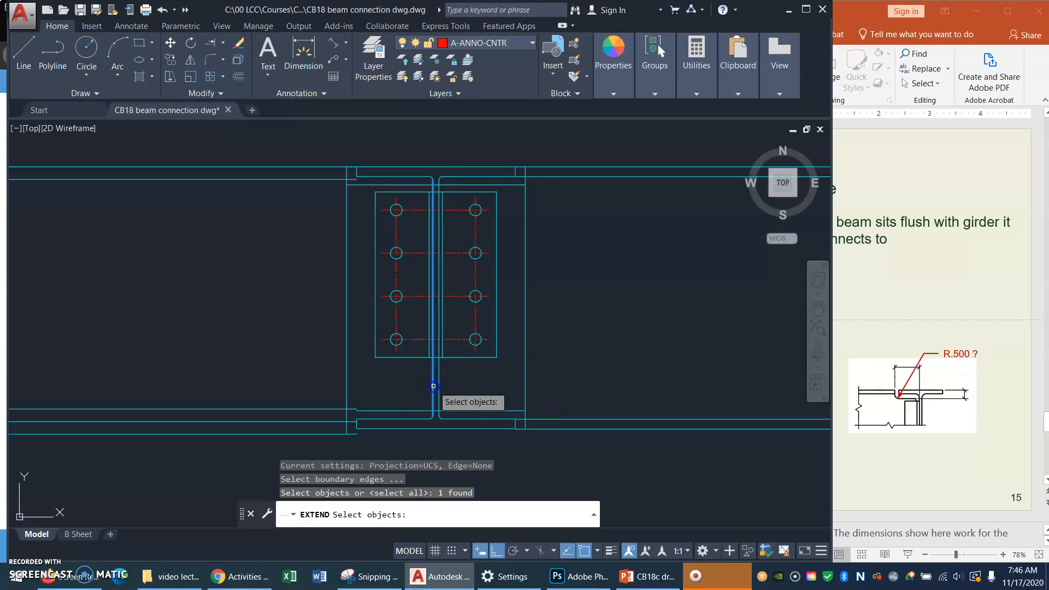
pyautogui.click(320, 409)
pyautogui.press('Return')
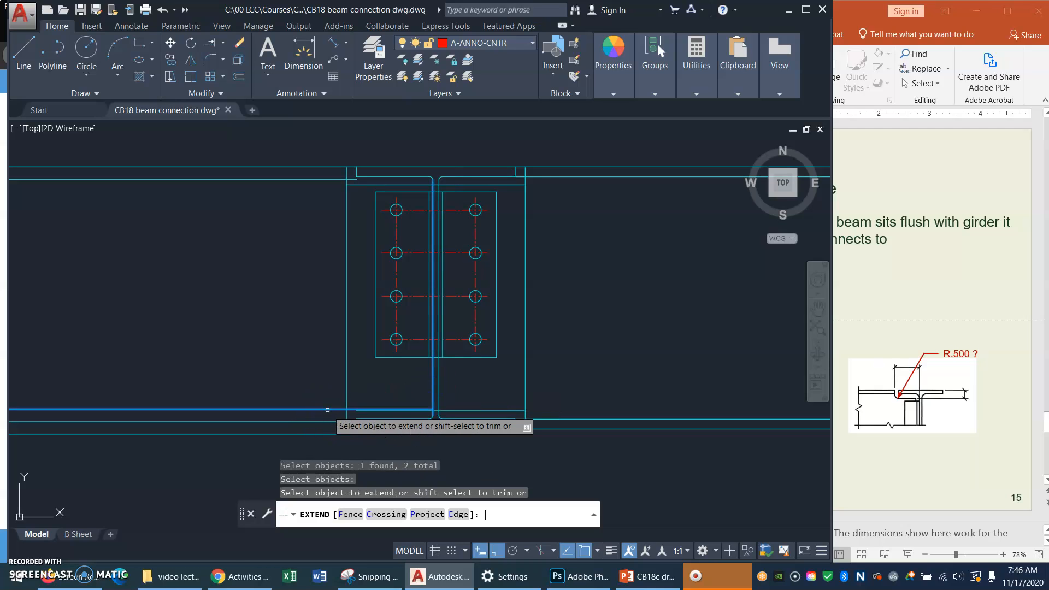
pyautogui.press('Return')
# Extend the deeper W18x97 beam's lower cope depth line to the near face of the girder web
pyautogui.press('Return')
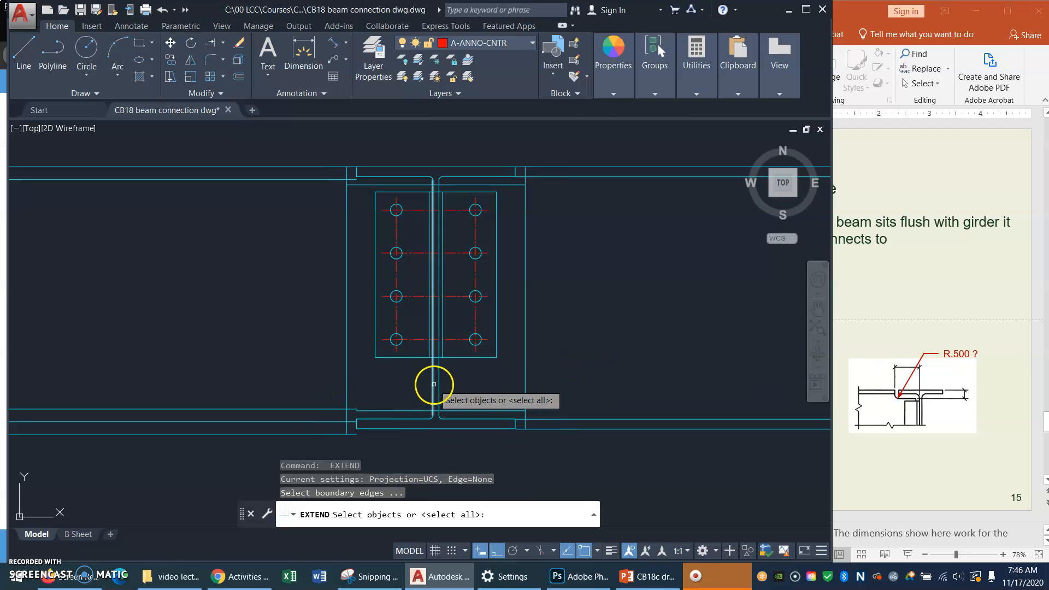
pyautogui.click(434, 384)
pyautogui.press('Return')
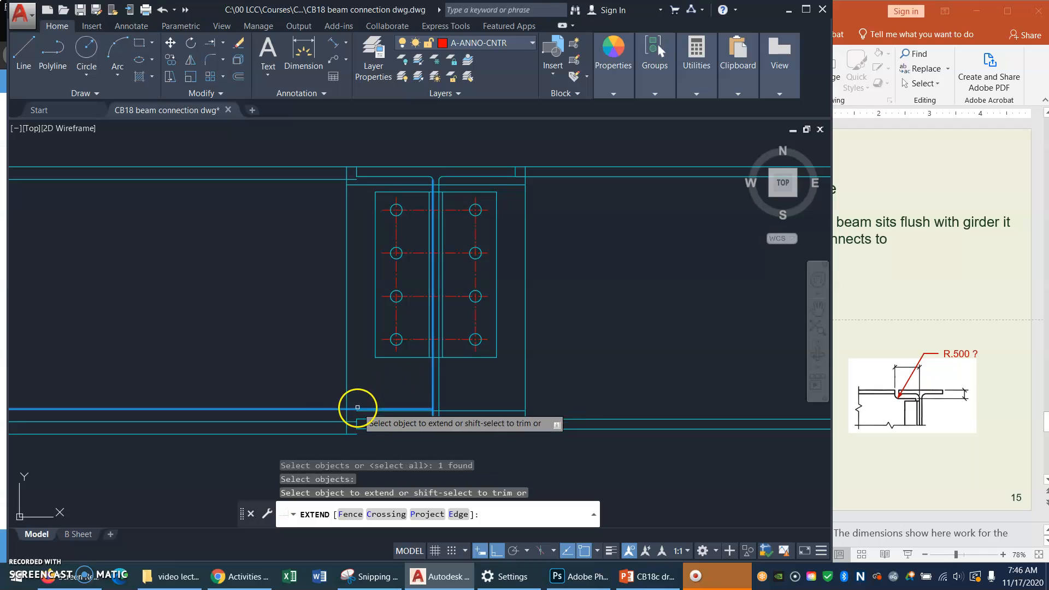
pyautogui.click(329, 410)
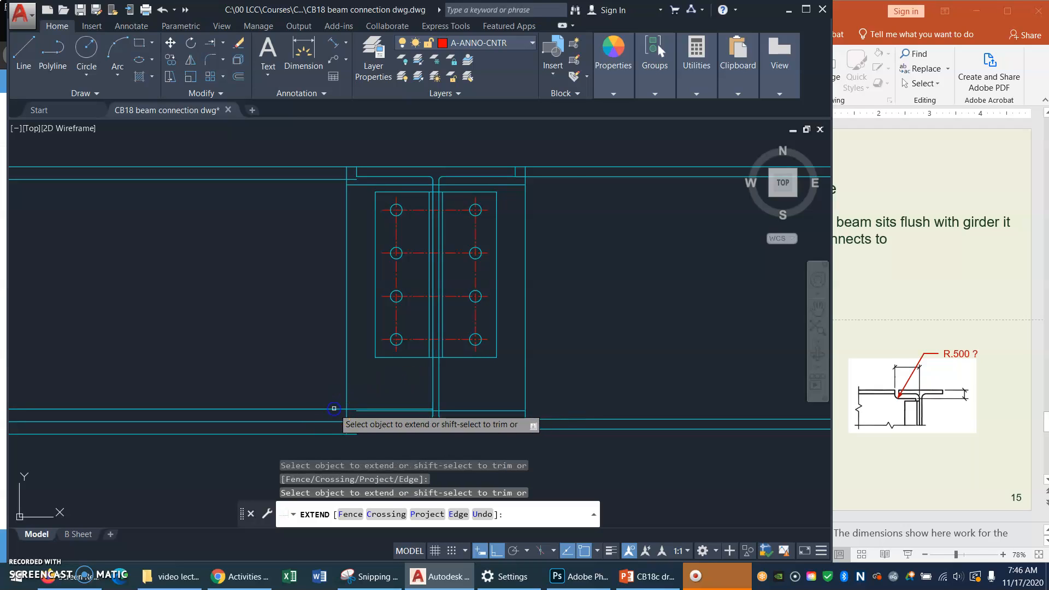
pyautogui.press('Return')
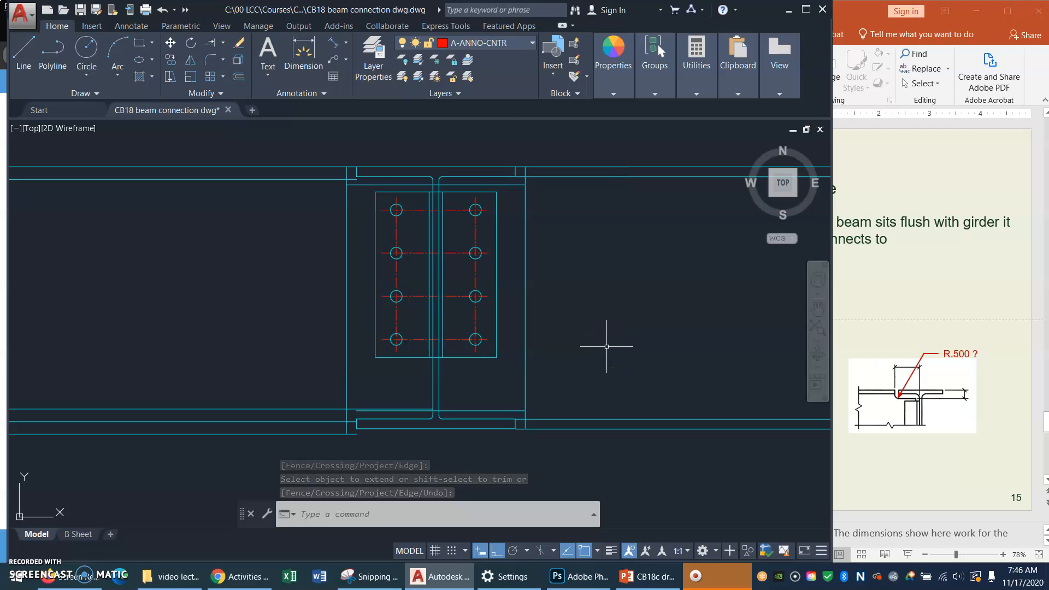
# Trim the middle of both vertical cope lines between the upper and lower cope depth lines
pyautogui.click(224, 42)
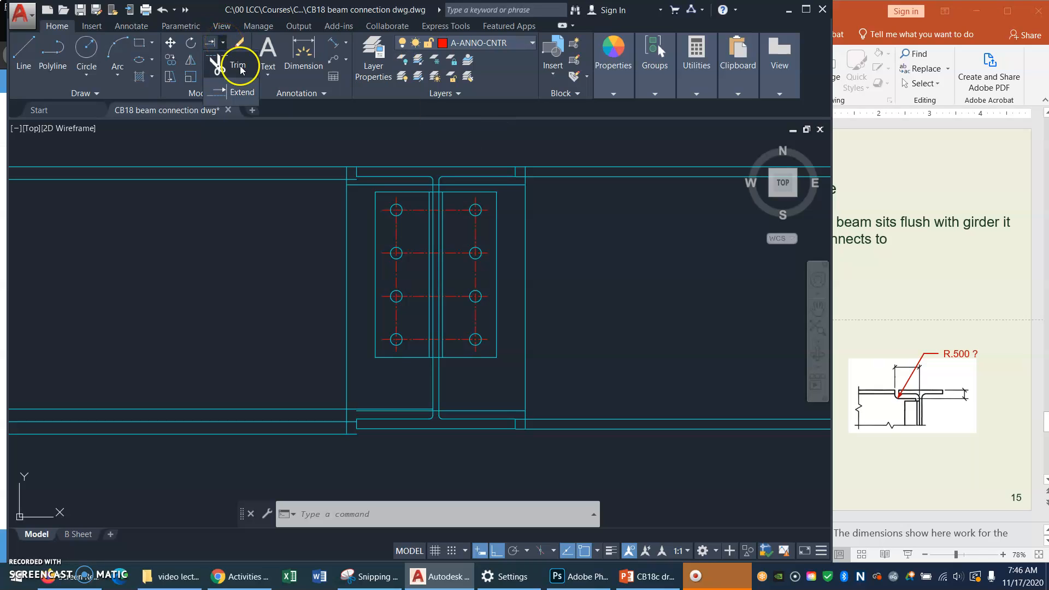
pyautogui.click(239, 66)
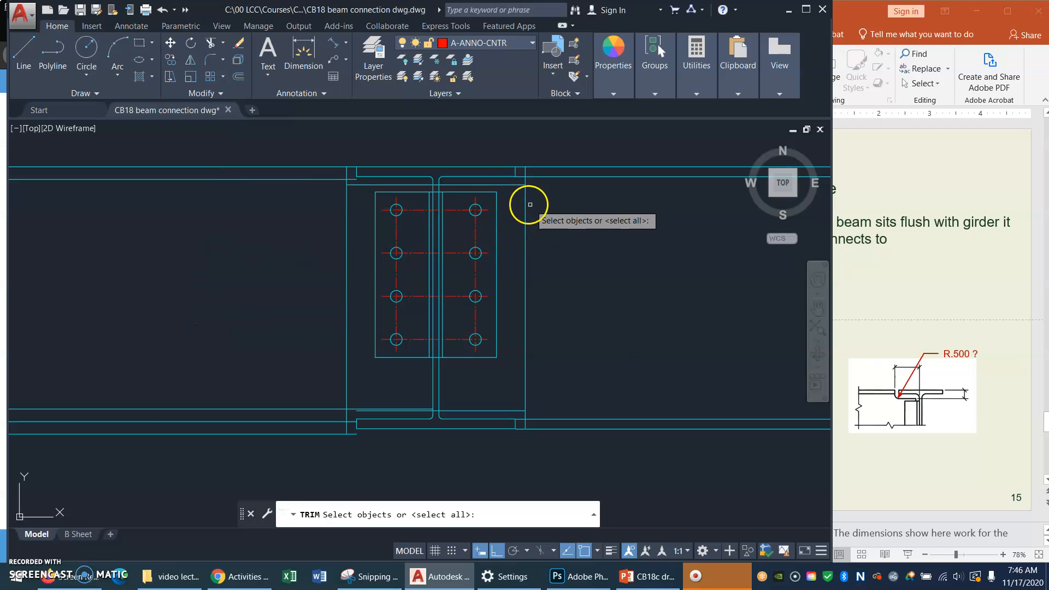
pyautogui.click(507, 184)
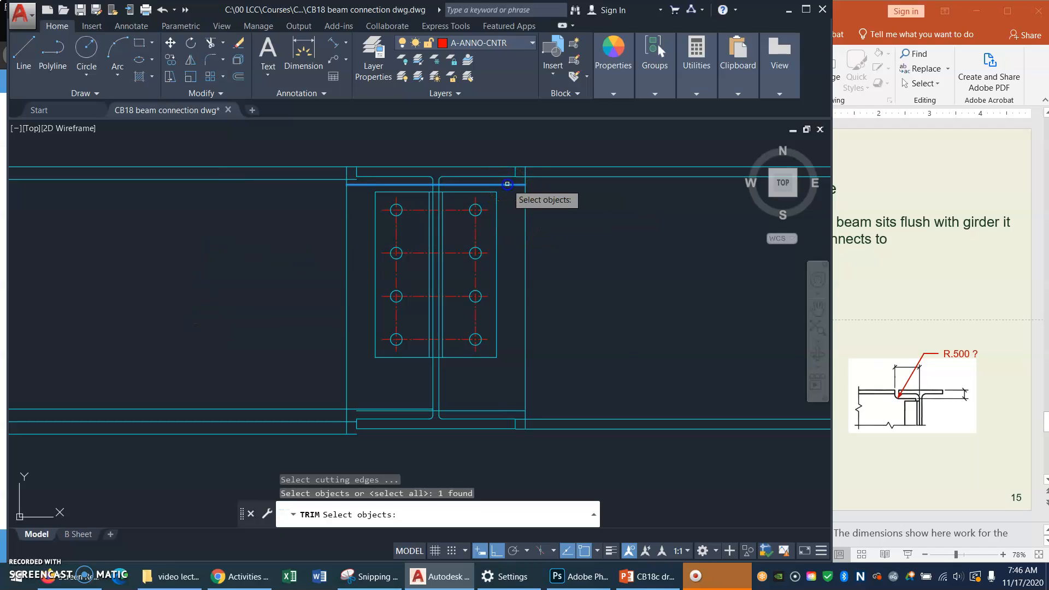
pyautogui.click(513, 409)
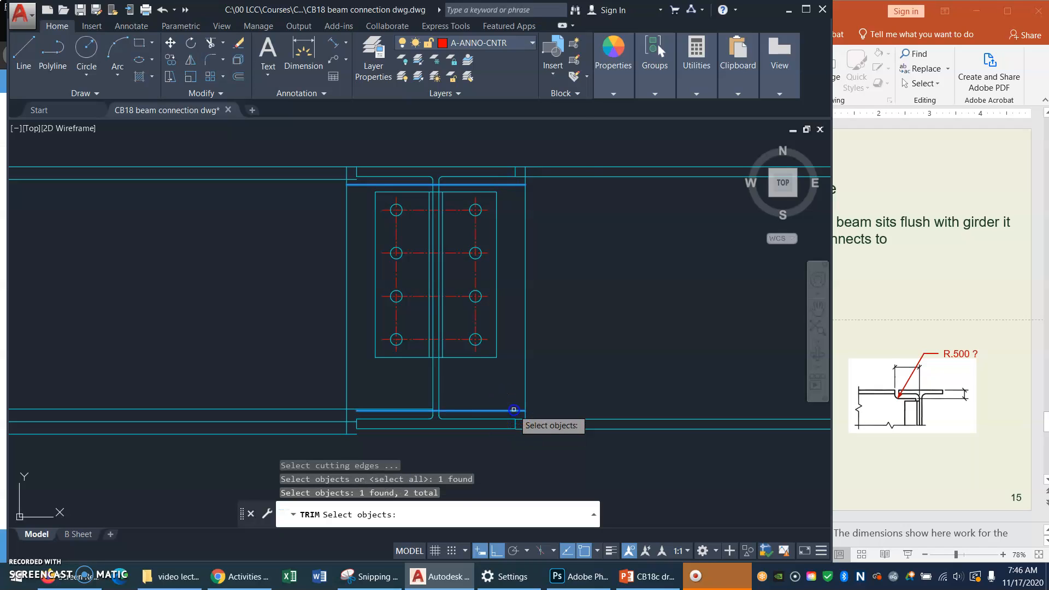
pyautogui.click(320, 409)
pyautogui.click(345, 373)
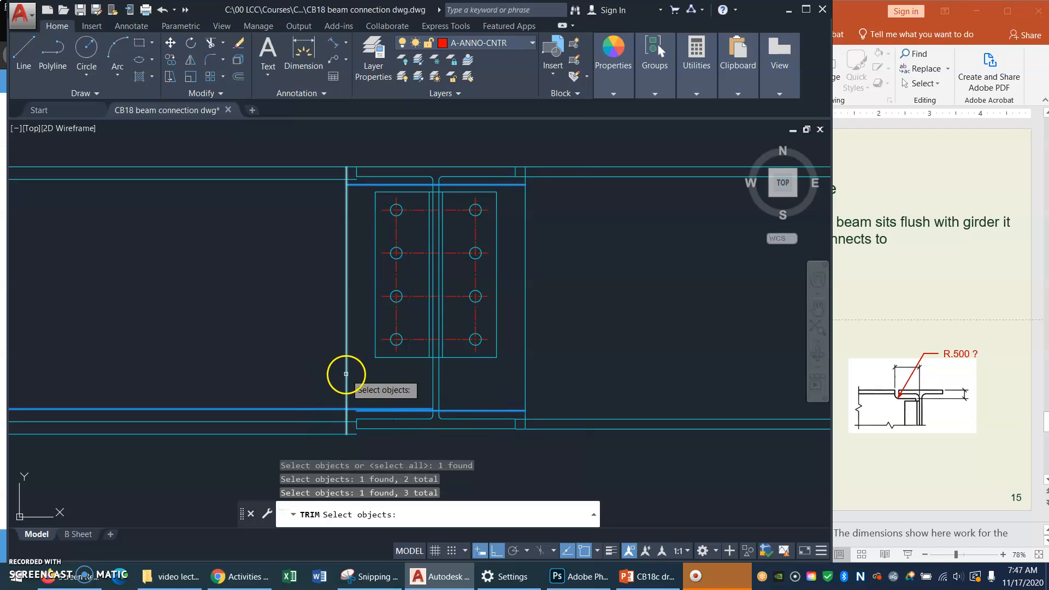
pyautogui.click(525, 363)
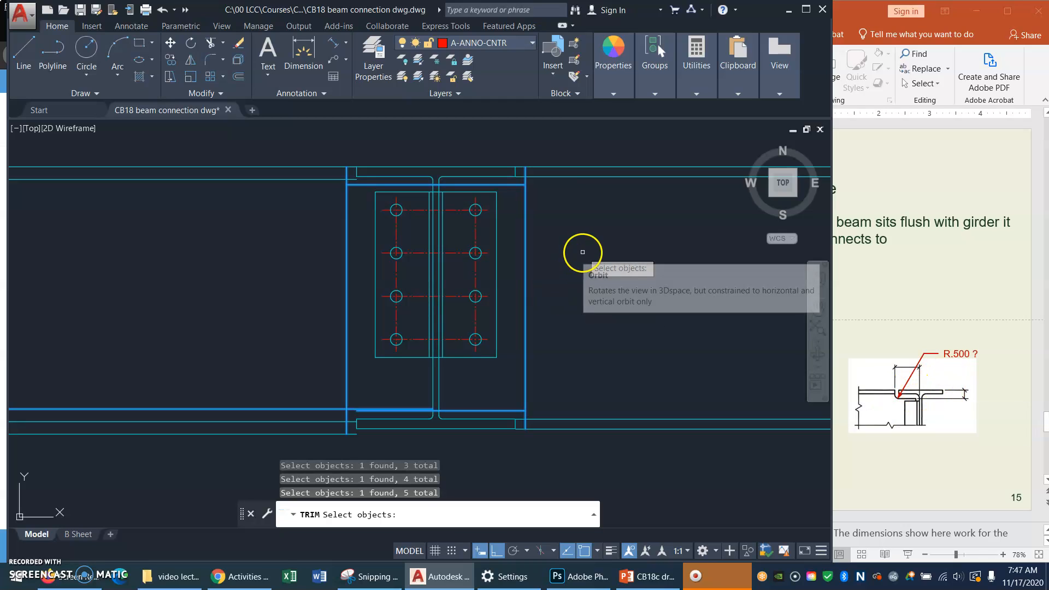
pyautogui.press('Return')
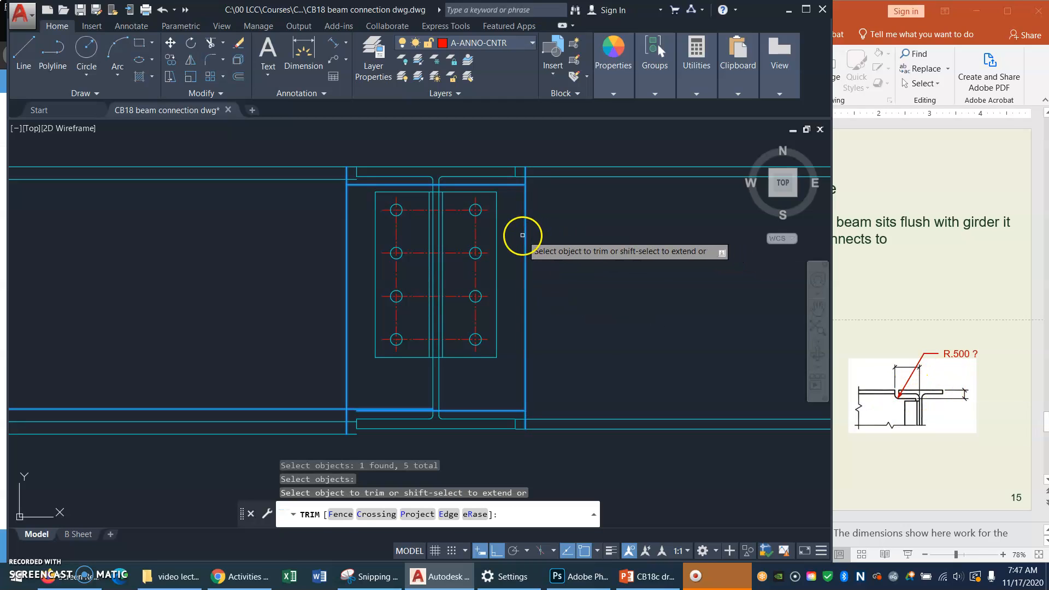
pyautogui.click(346, 271)
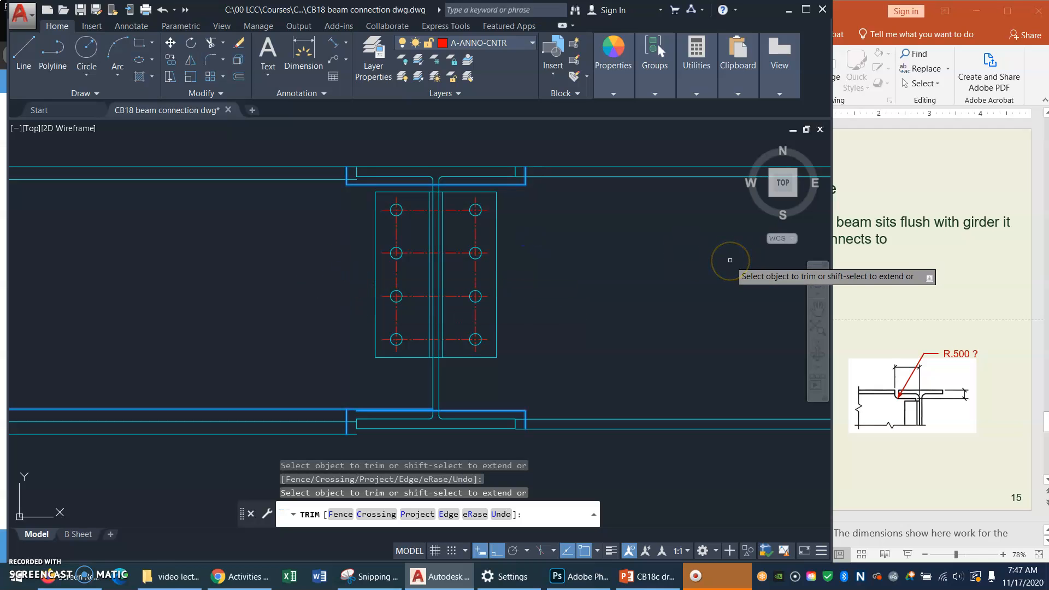
# Trim the beam flange edges inside the copes and the part of the W18x97's lower depth line outside its cope
pyautogui.click(518, 167)
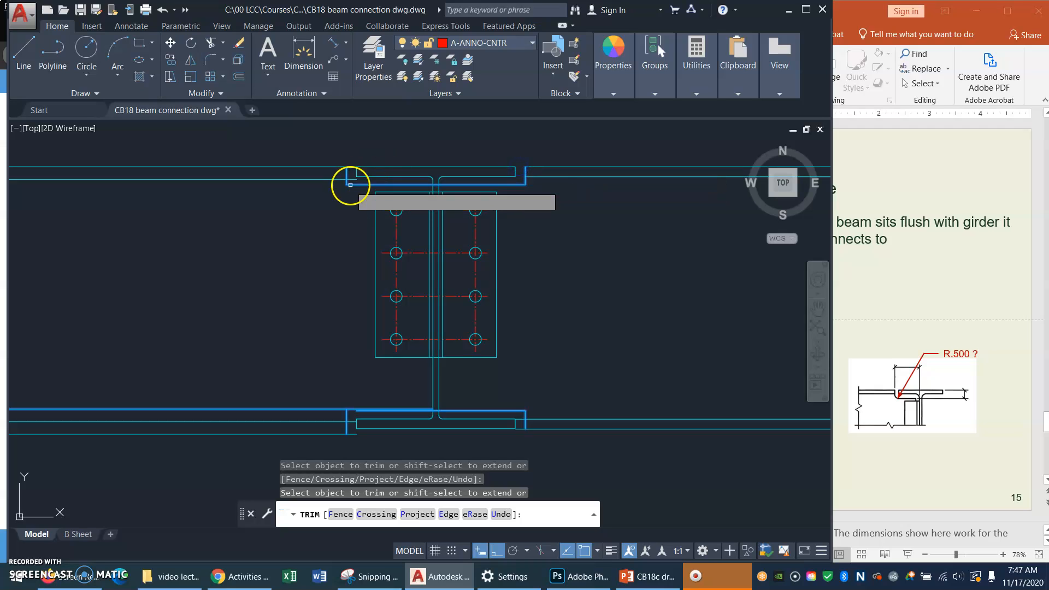
pyautogui.click(350, 167)
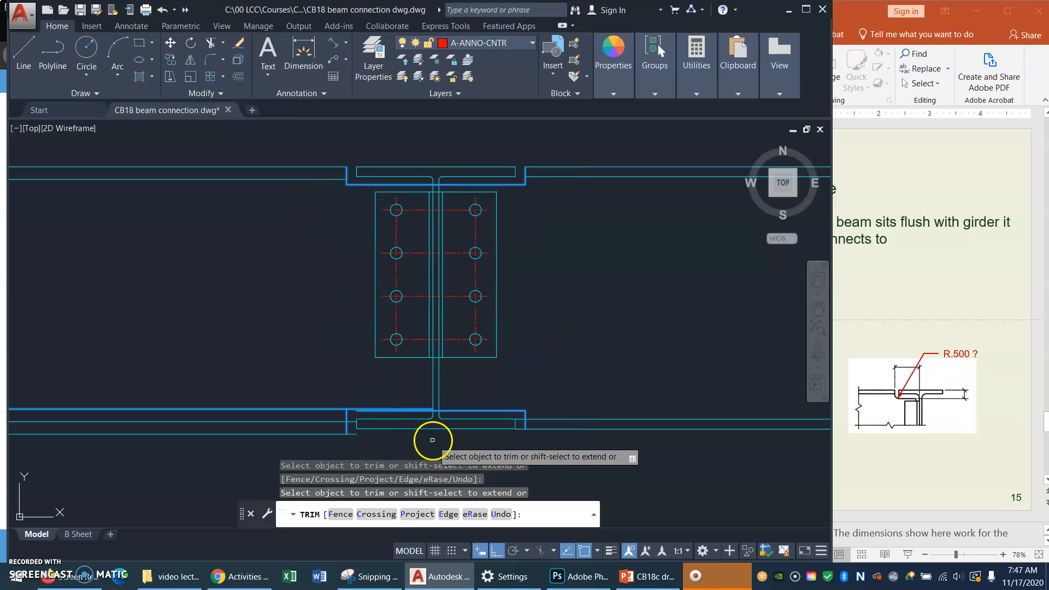
pyautogui.click(522, 418)
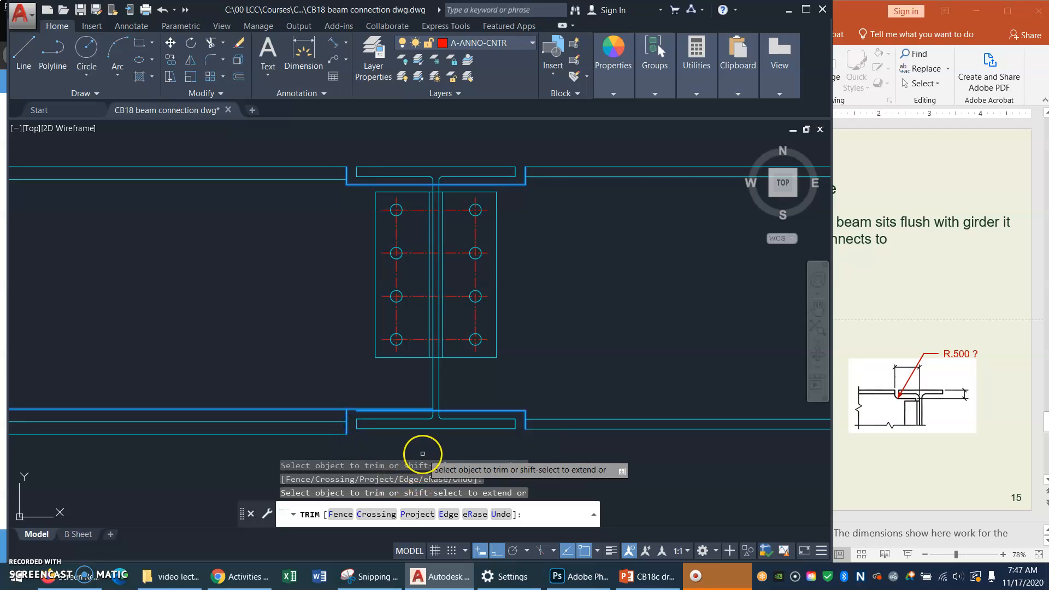
pyautogui.click(321, 407)
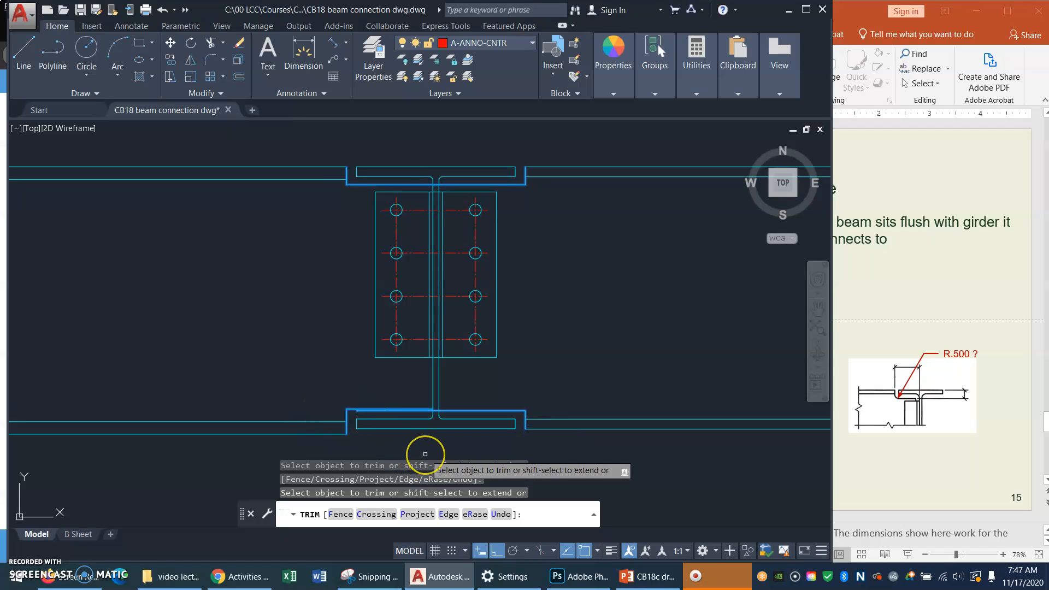
pyautogui.press('Return')
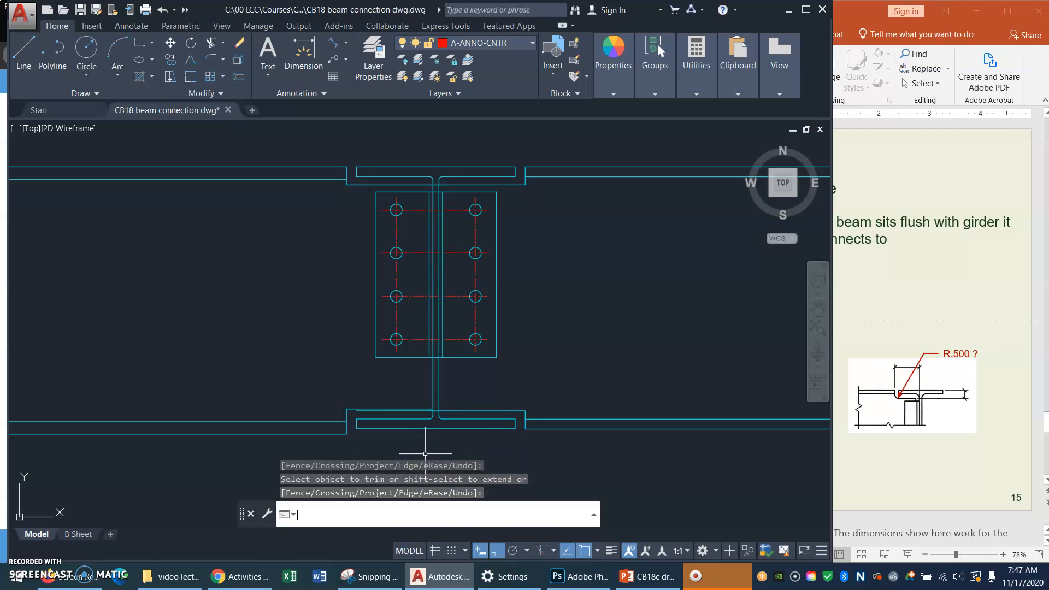
# Trim off the lower 1.25-inch depth line on the W18x97 side, using the girder web's opposite face as cutting edge
pyautogui.click(481, 407)
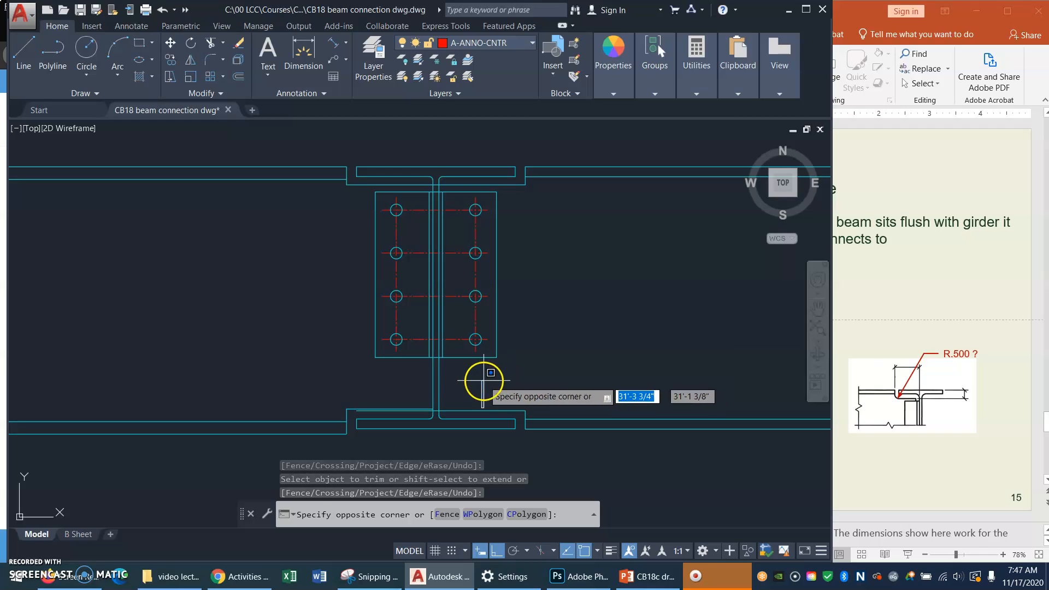
pyautogui.press('Escape')
pyautogui.write('tr')
pyautogui.press('Return')
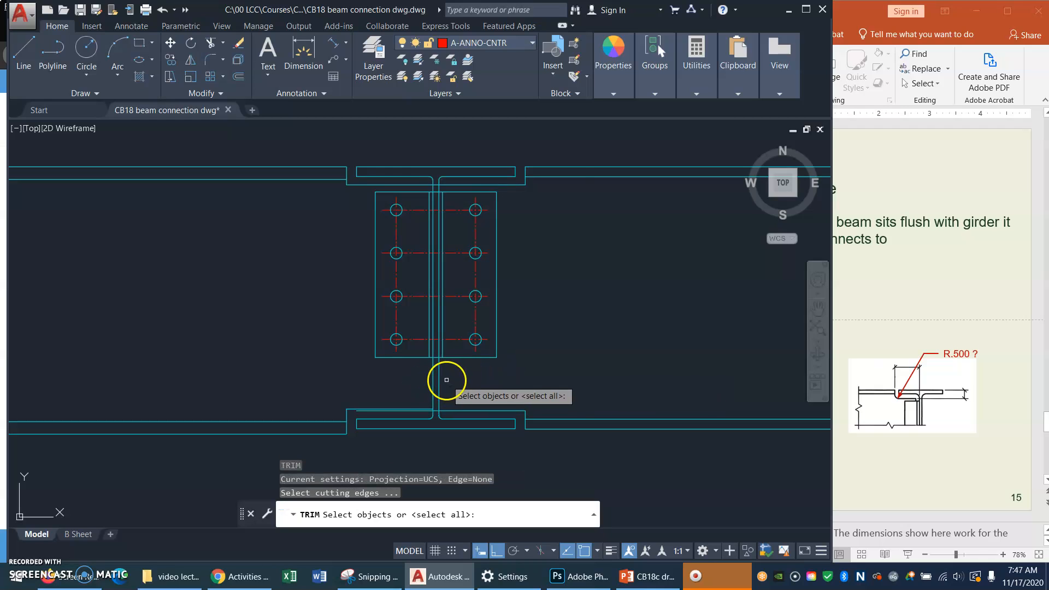
pyautogui.click(439, 376)
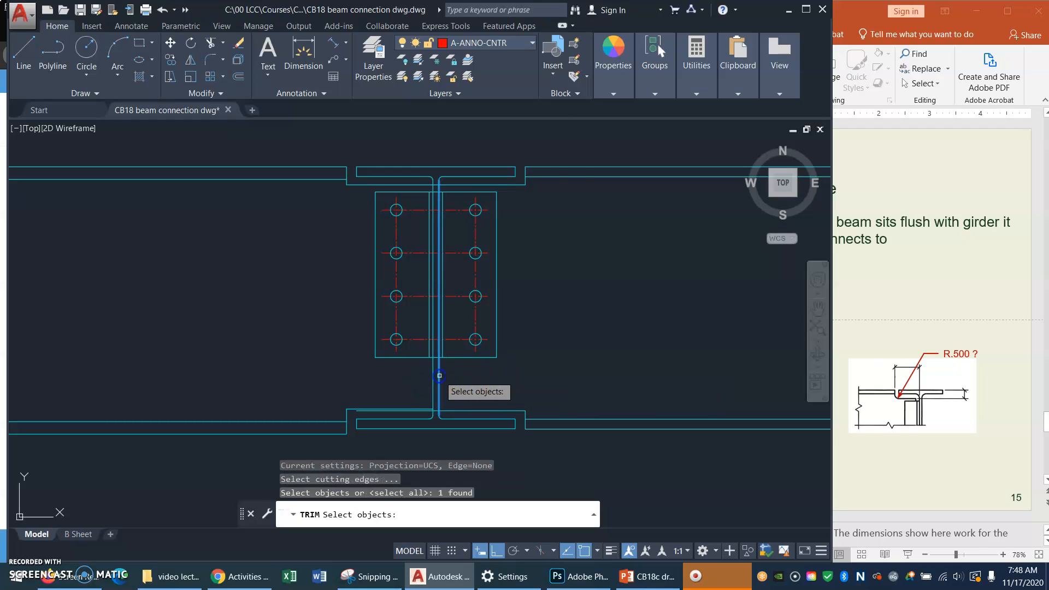
pyautogui.press('Return')
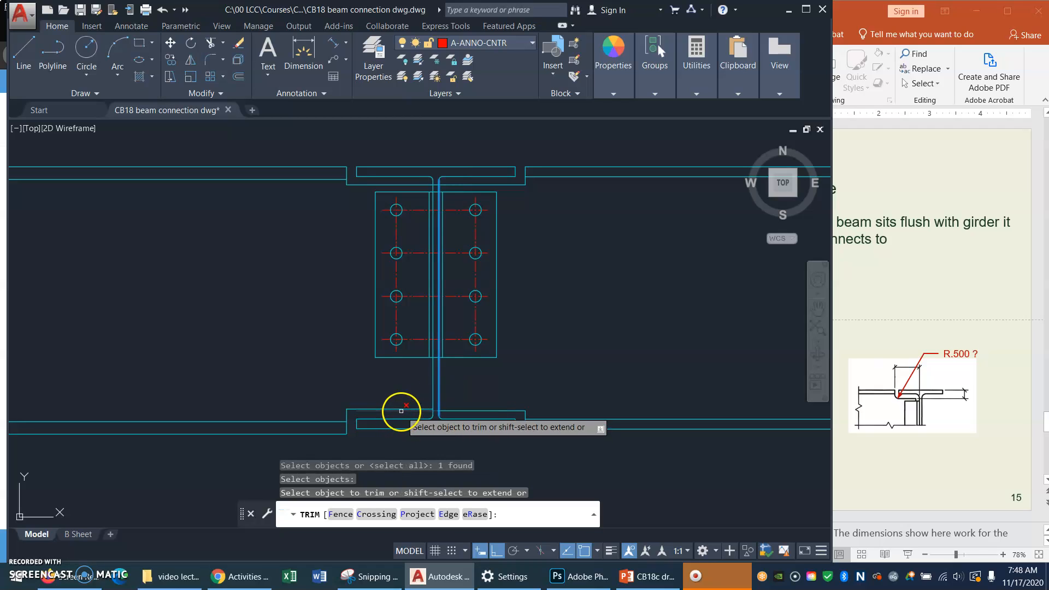
pyautogui.click(401, 410)
pyautogui.press('Return')
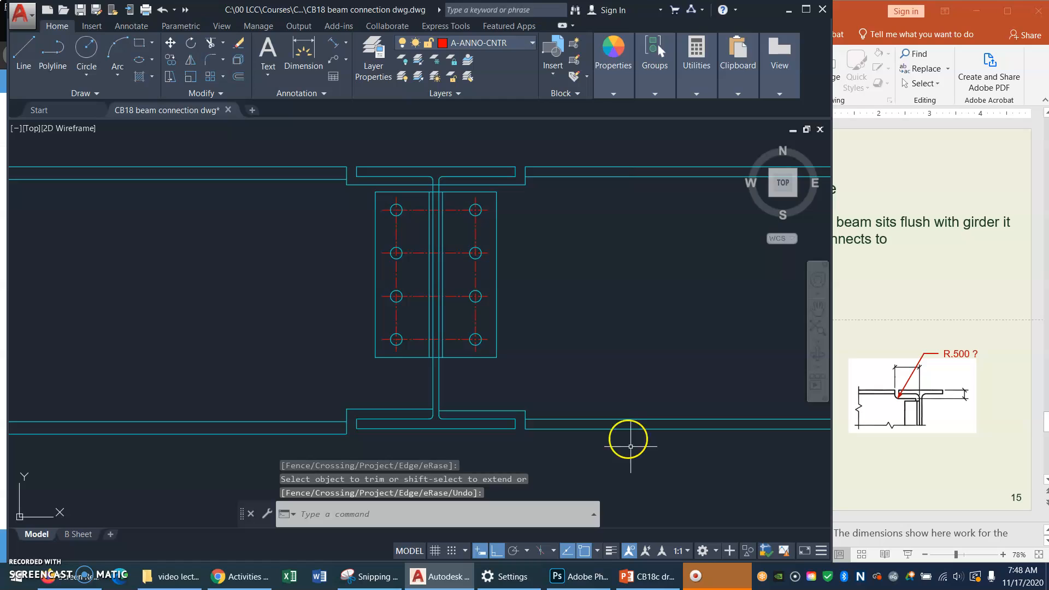
# Trim away the piece of the upper cope depth line that crosses the girder web
pyautogui.write('tr')
pyautogui.press('Return')
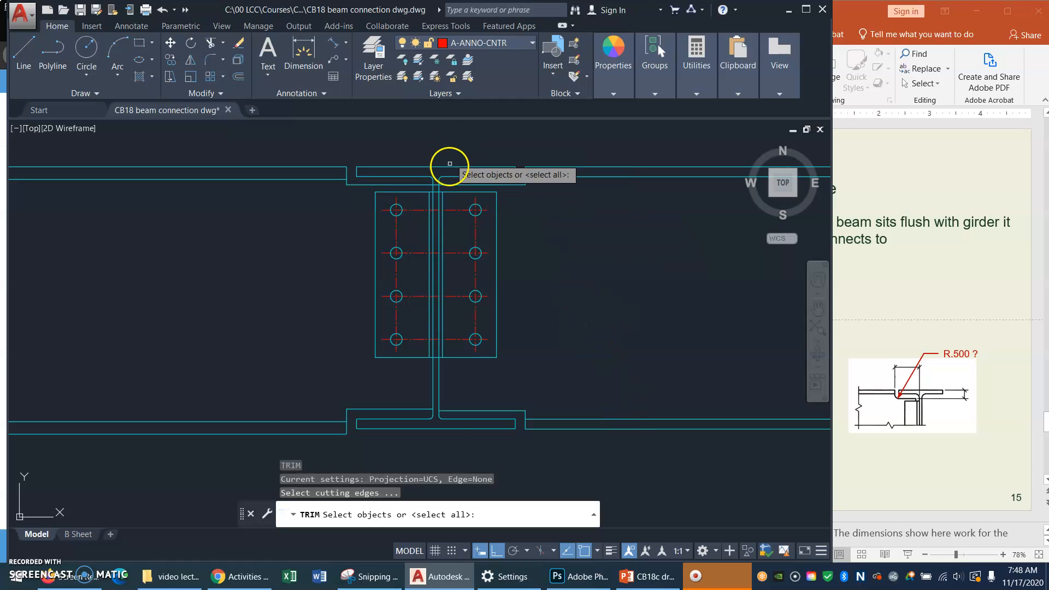
pyautogui.press('Return')
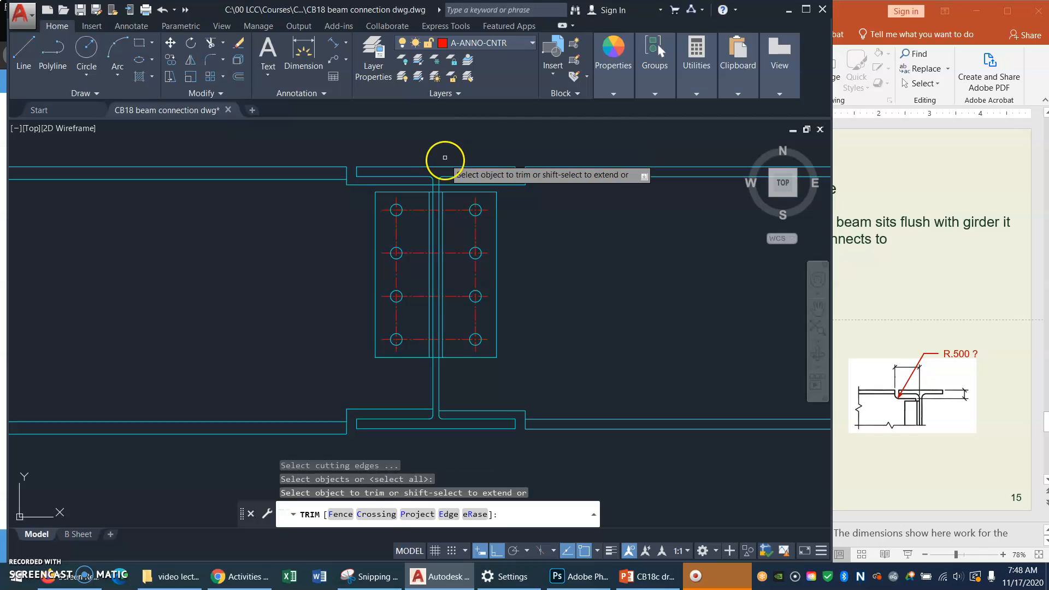
pyautogui.click(435, 184)
pyautogui.press('Return')
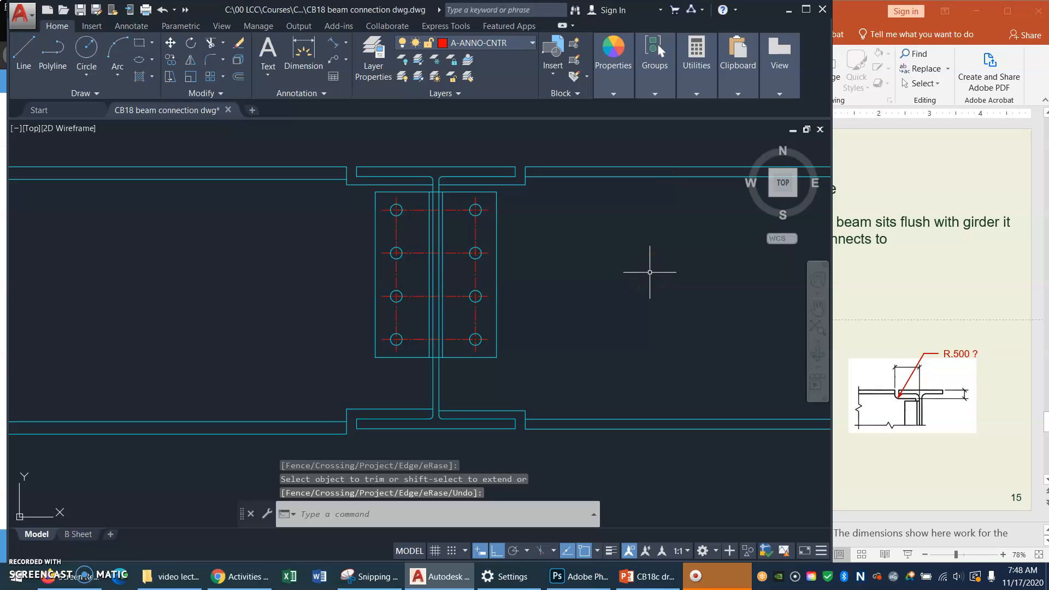
# Check the cope detail slide in PowerPoint, return to AutoCAD, and offset both girder web faces outward by 0.5 inch for the beam ends
pyautogui.click(959, 286)
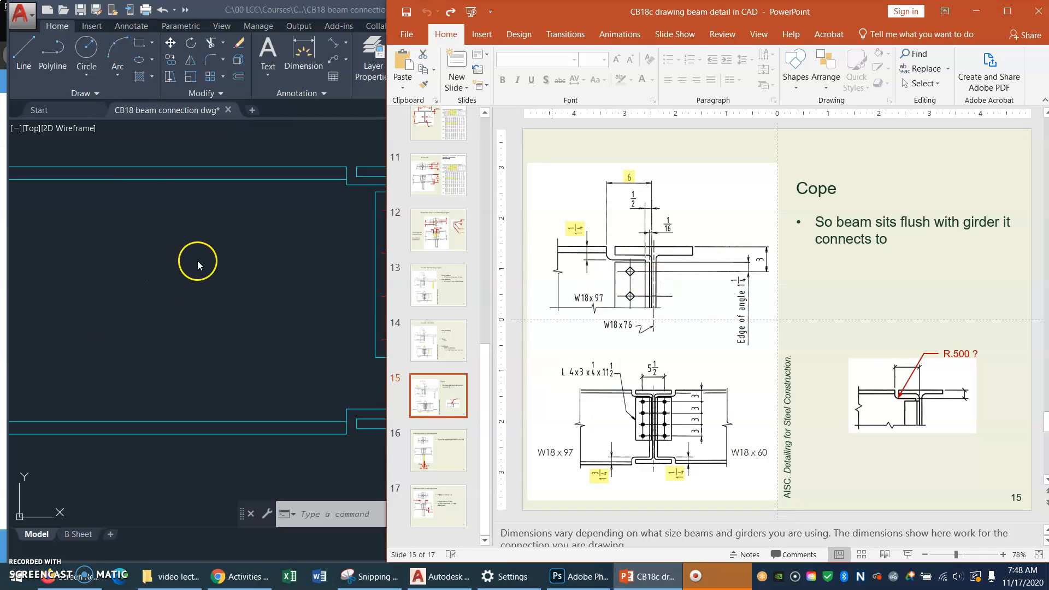
pyautogui.click(345, 304)
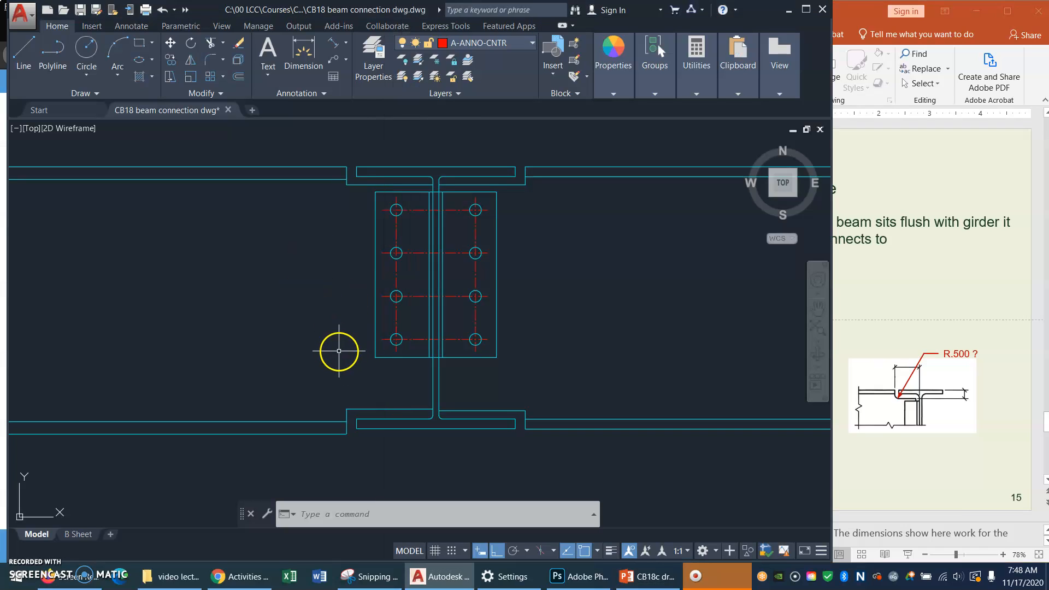
pyautogui.write('o')
pyautogui.press('Return')
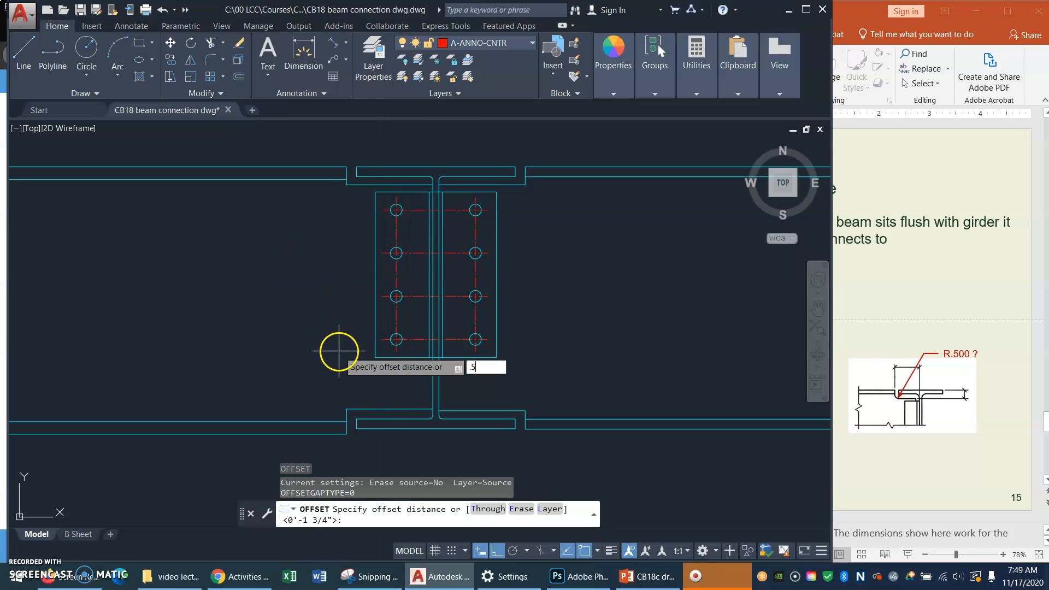
pyautogui.press('Return')
pyautogui.click(433, 378)
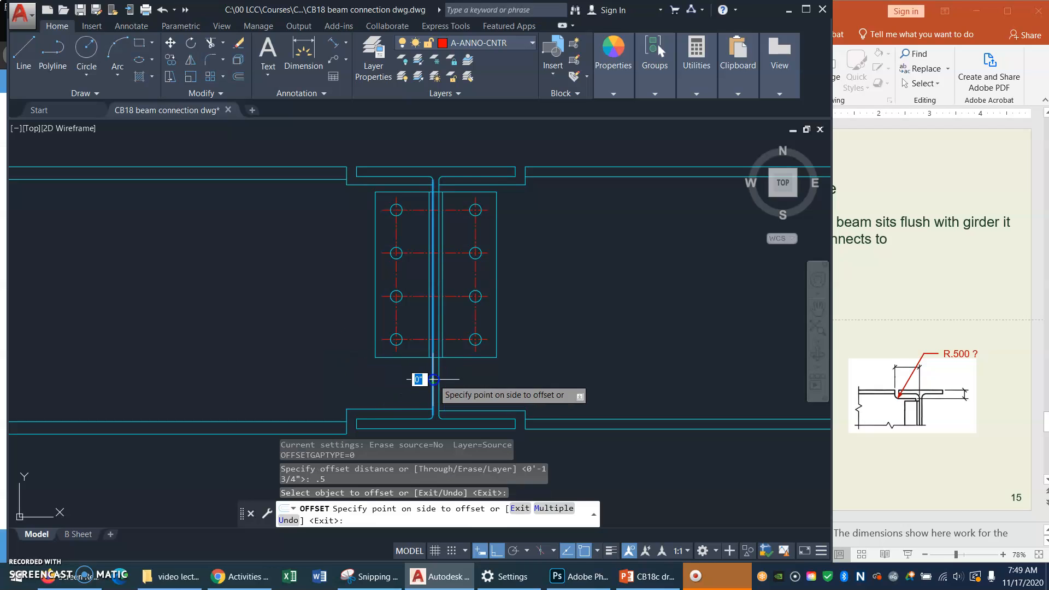
pyautogui.click(386, 367)
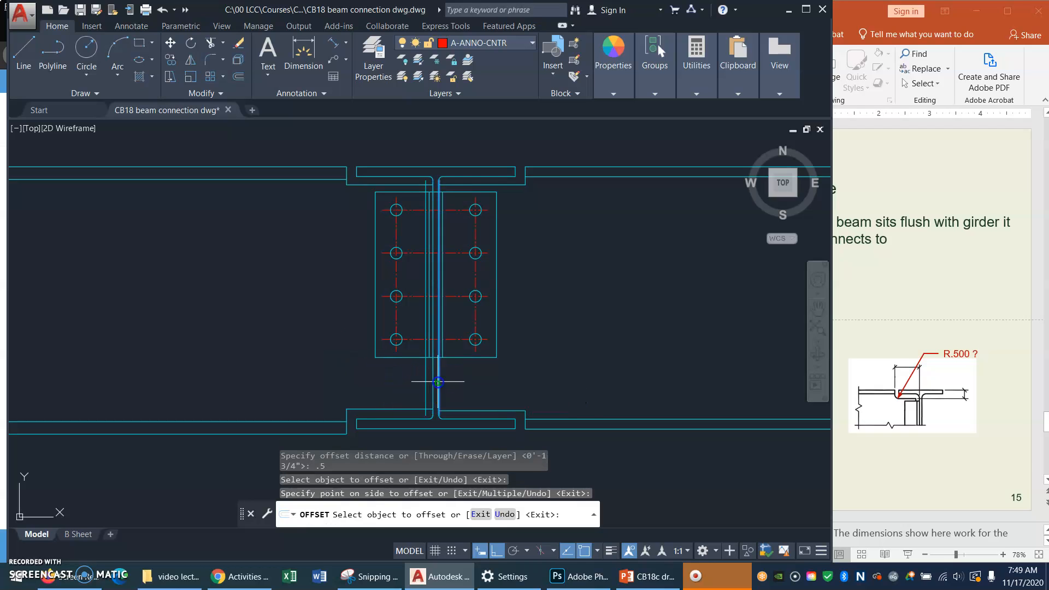
pyautogui.click(438, 381)
pyautogui.click(500, 376)
pyautogui.press('Return')
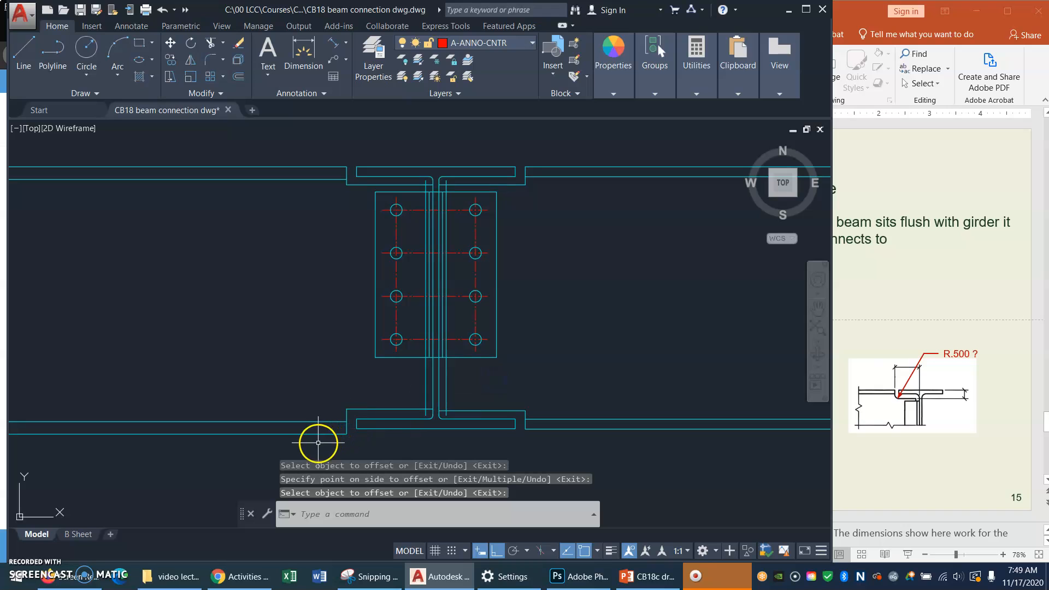
# Trim the overlapping ends where the upper cope depth lines meet the offset beam-end lines beside the girder web
pyautogui.write('z')
pyautogui.press('Return')
pyautogui.click(296, 445)
pyautogui.click(619, 157)
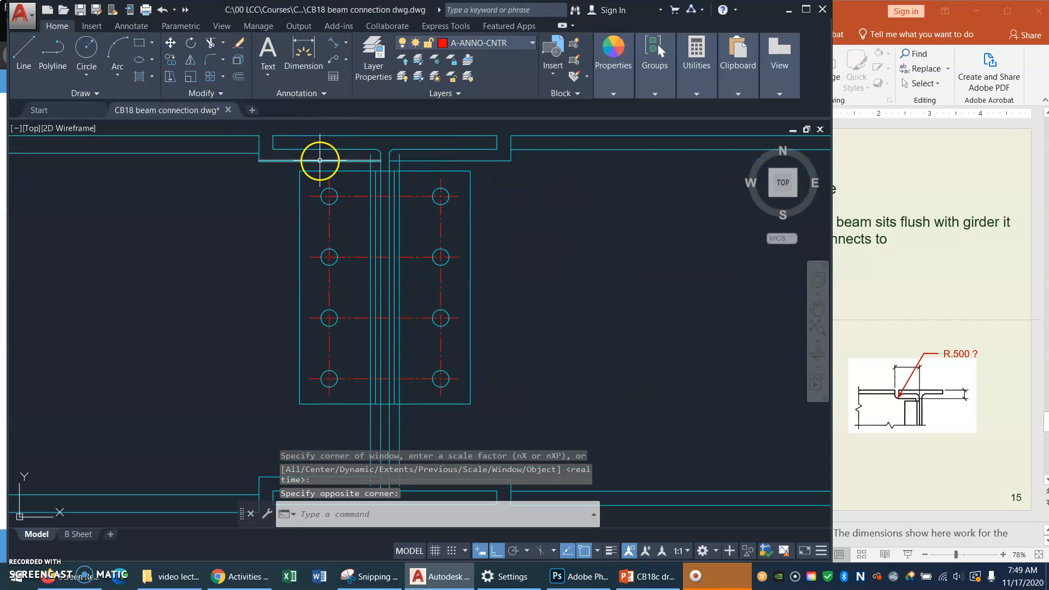
pyautogui.write('tr')
pyautogui.press('Return')
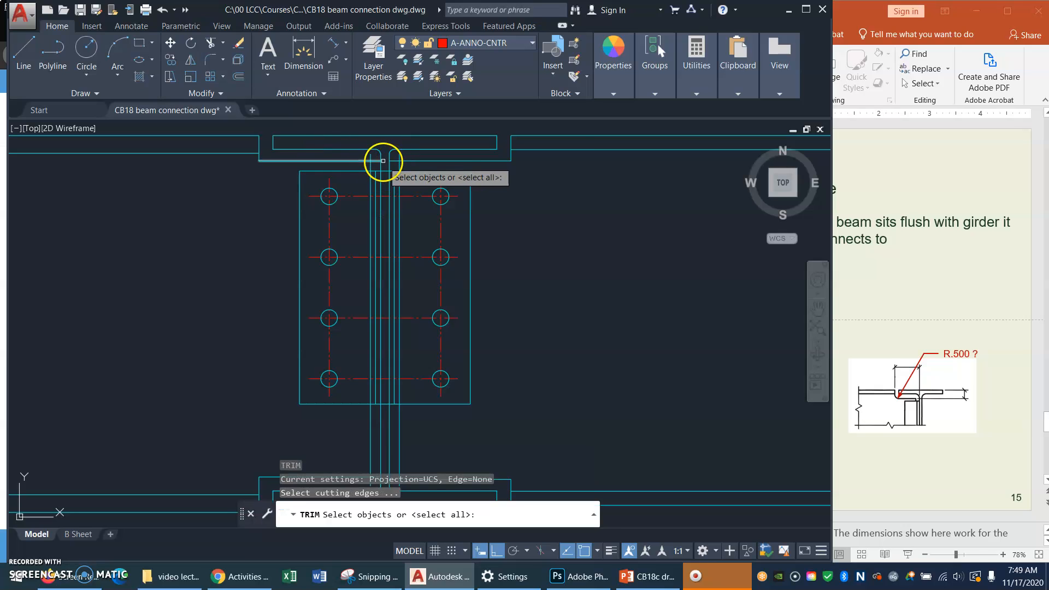
pyautogui.press('Return')
pyautogui.click(375, 161)
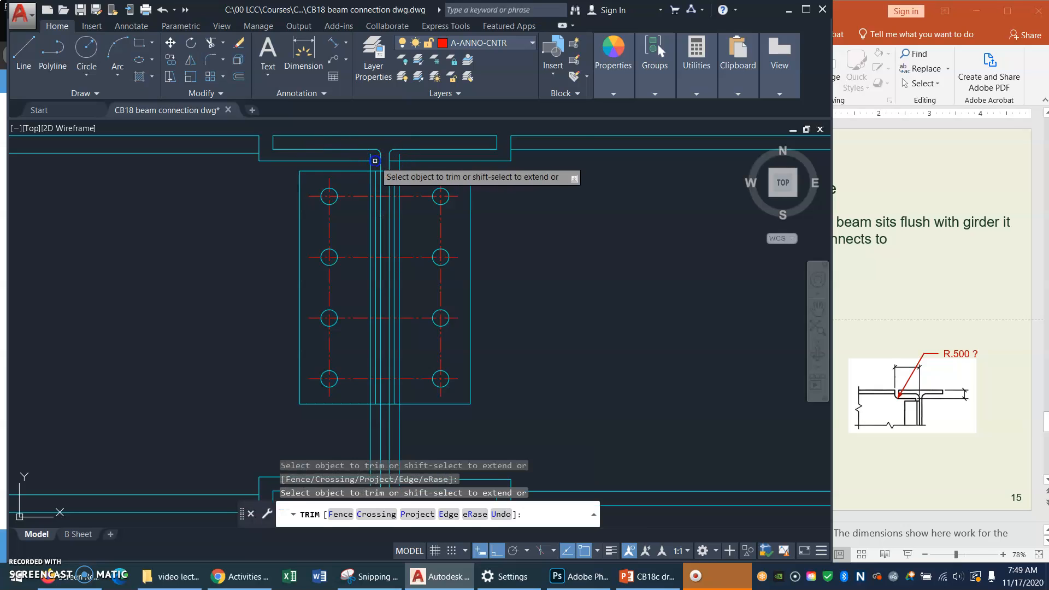
pyautogui.click(403, 157)
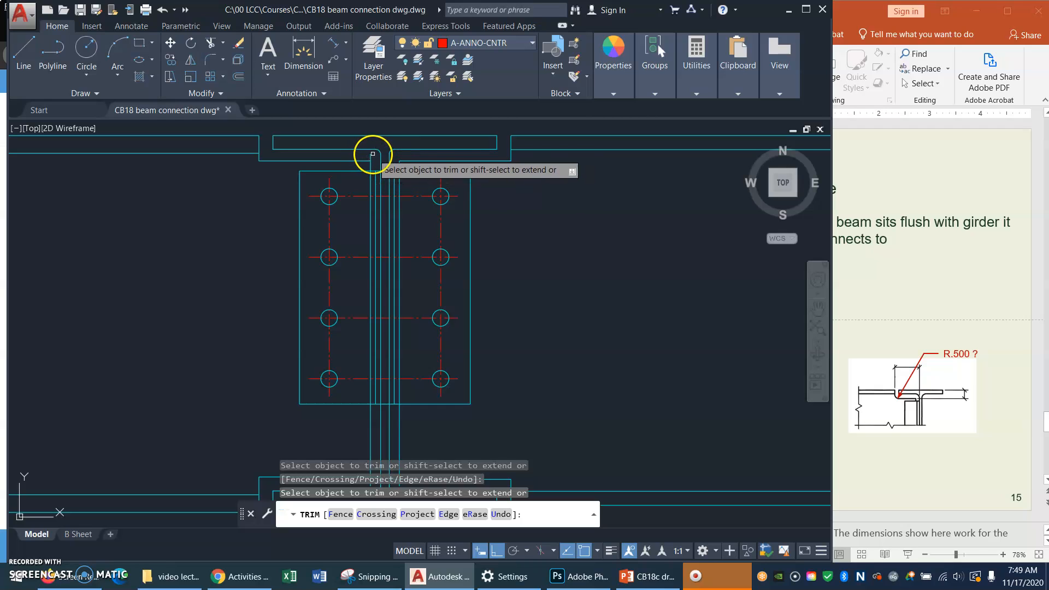
# Trim the overlapping ends where the lower cope depth lines meet the offset beam-end lines on both sides of the web
pyautogui.click(589, 300)
pyautogui.moveTo(589, 301); pyautogui.dragTo(587, 236, button='middle')
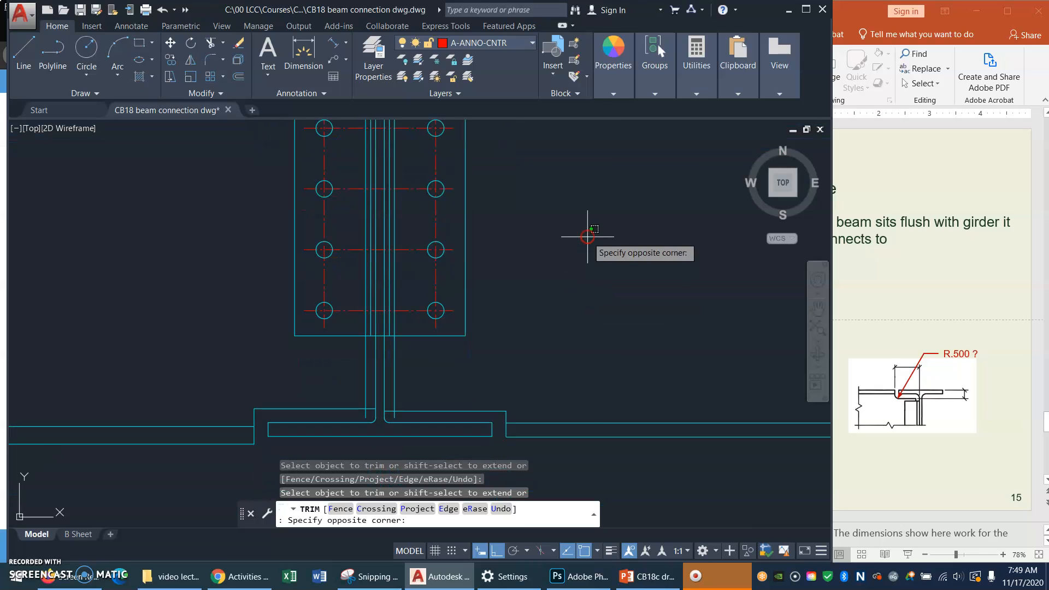
pyautogui.click(571, 304)
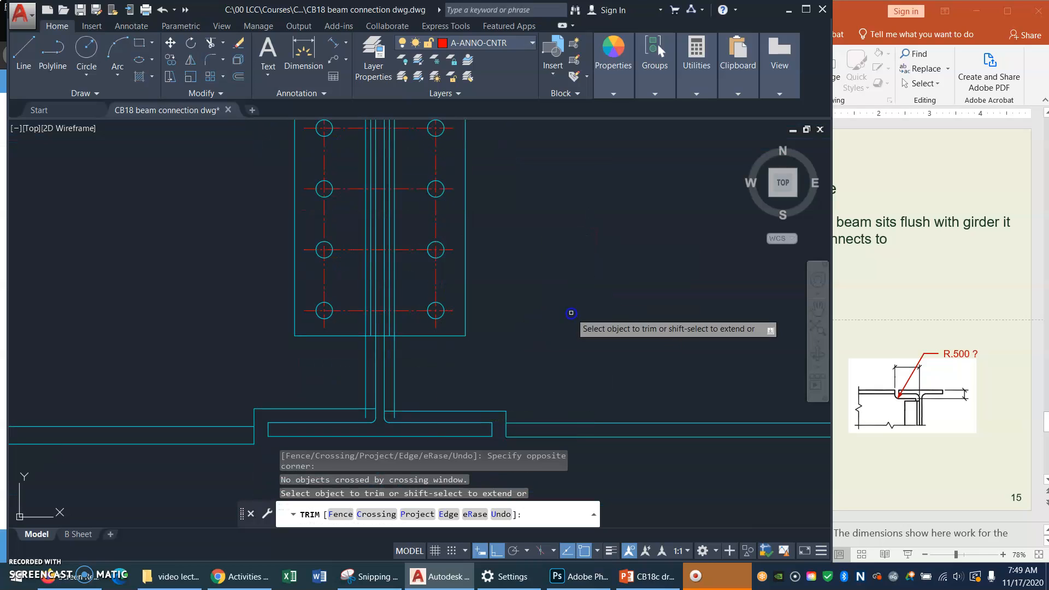
pyautogui.click(392, 416)
pyautogui.click(399, 416)
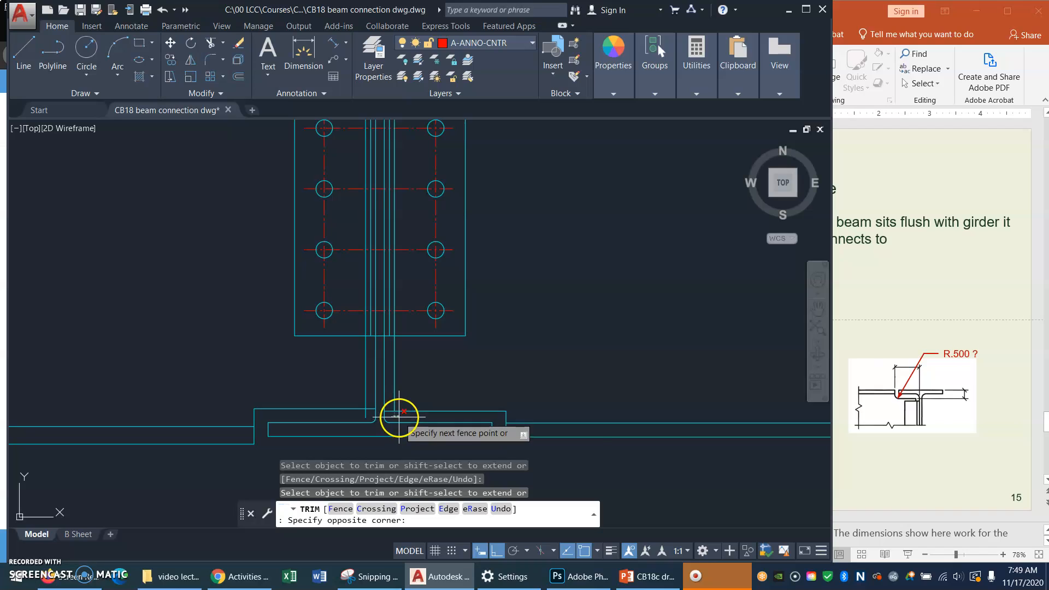
pyautogui.click(388, 411)
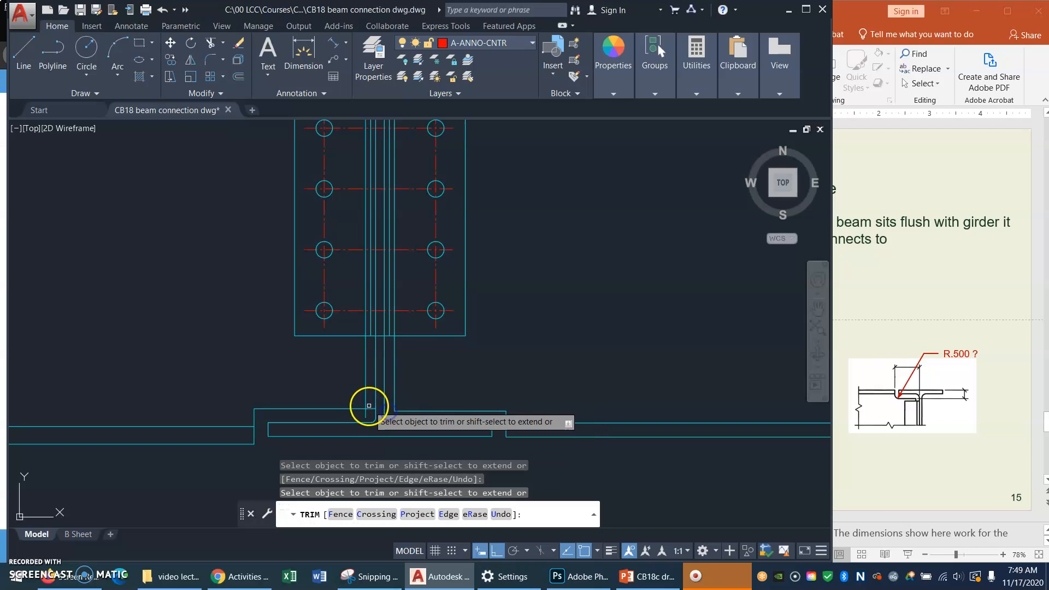
pyautogui.click(372, 409)
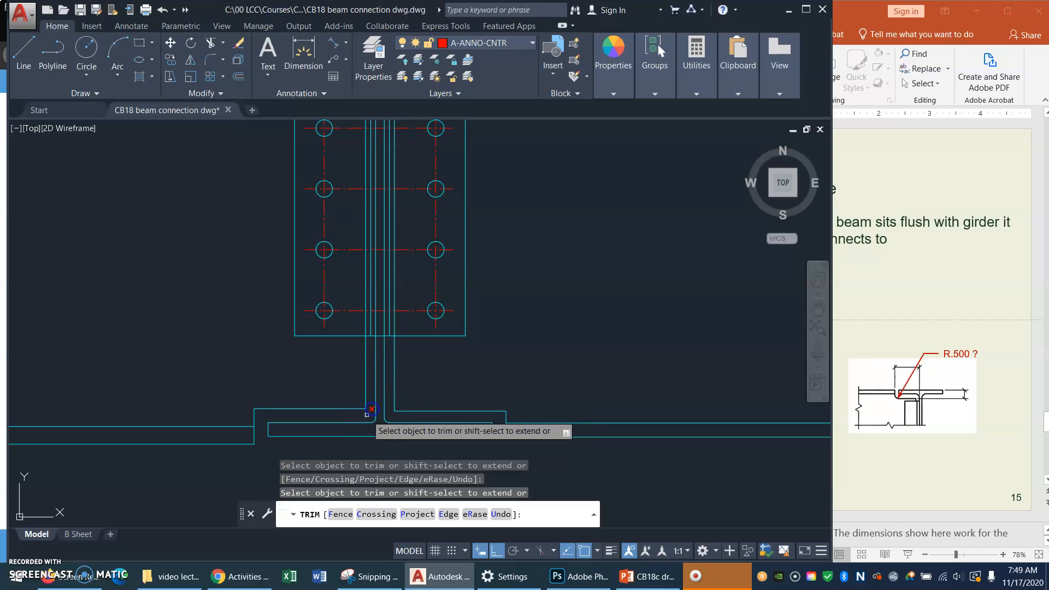
pyautogui.press('Return')
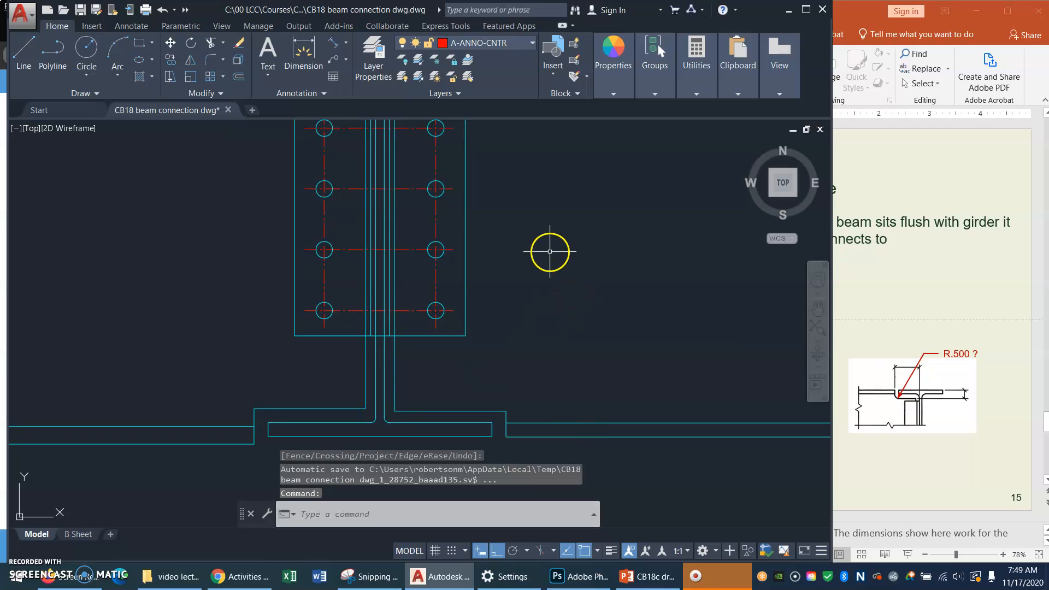
# Trim both offset beam-end lines inside the connection angles, using the angles' upper and lower edges as cutting edges
pyautogui.write('z')
pyautogui.press('Return')
pyautogui.press('Return')
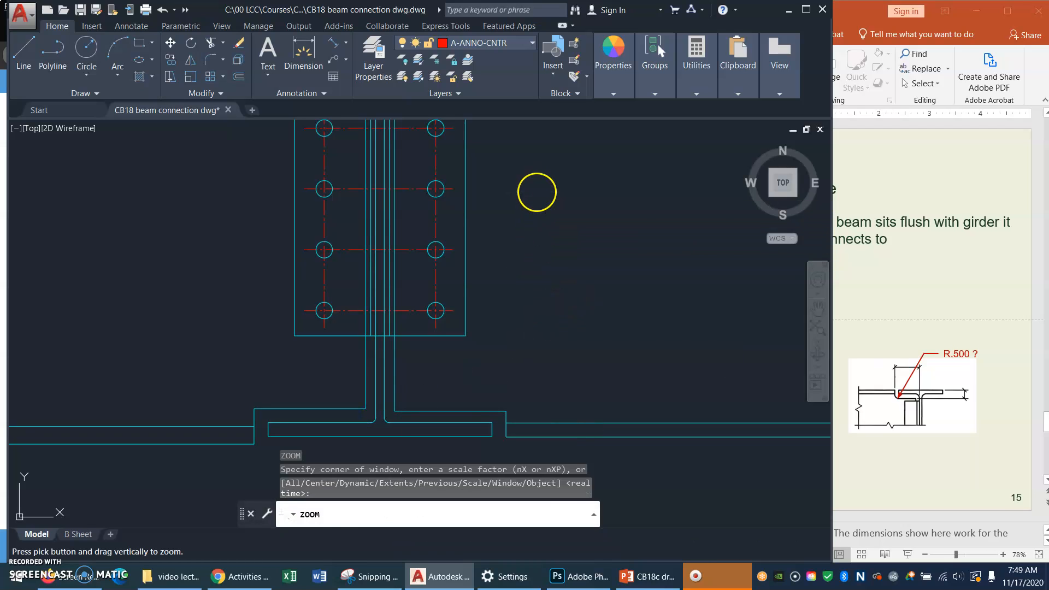
pyautogui.moveTo(528, 183); pyautogui.dragTo(559, 257)
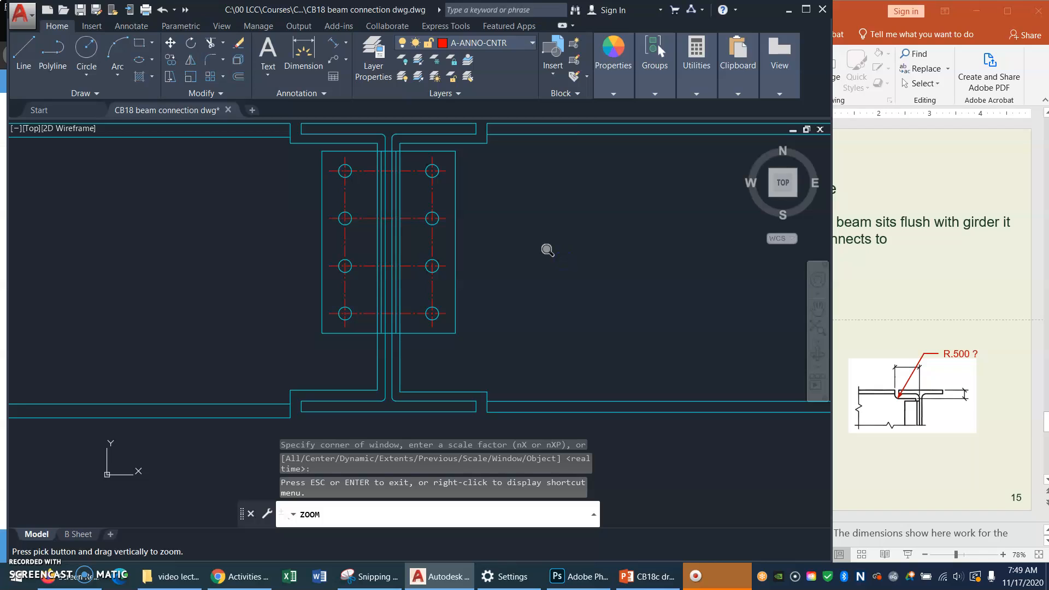
pyautogui.press('Escape')
pyautogui.write('tr')
pyautogui.press('Return')
pyautogui.click(404, 152)
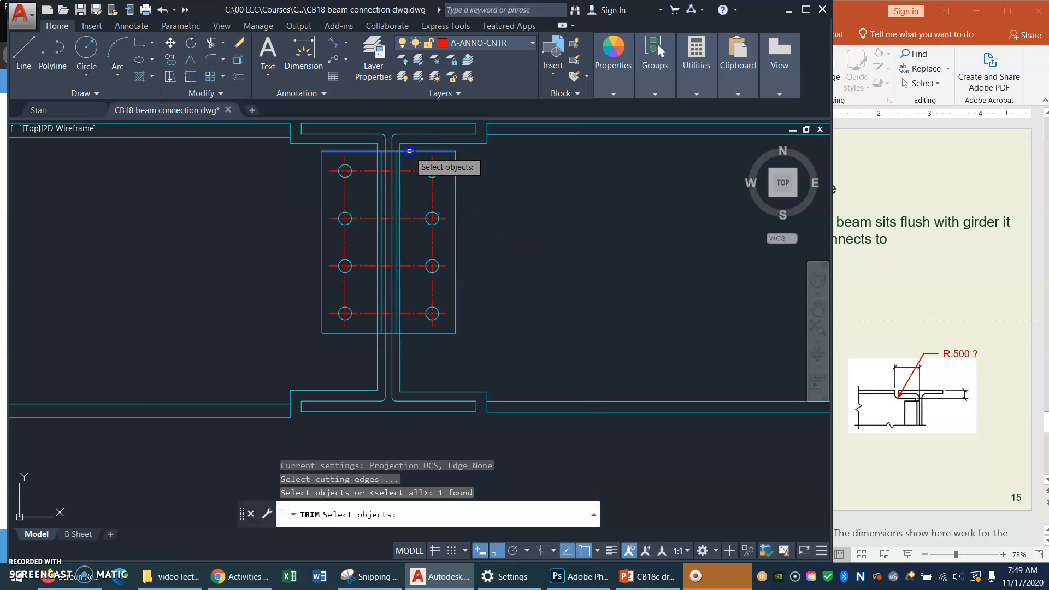
pyautogui.click(413, 332)
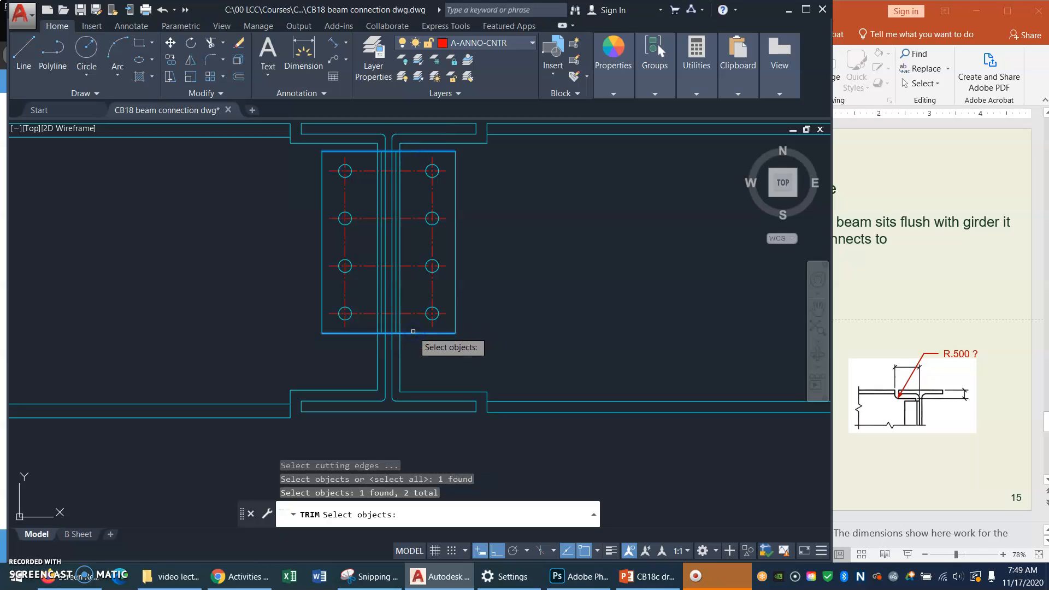
pyautogui.press('Return')
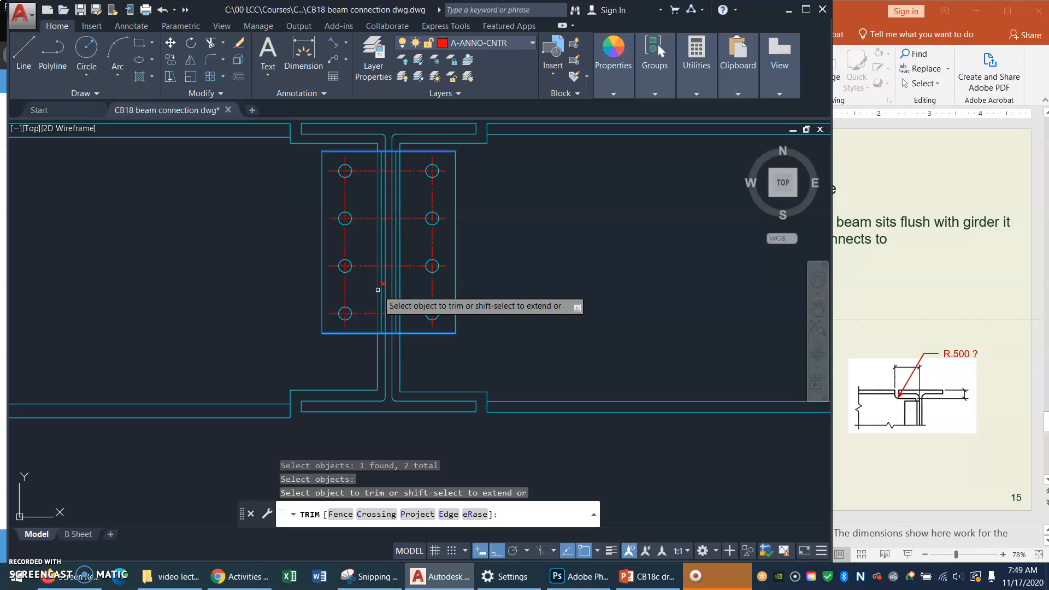
pyautogui.click(401, 288)
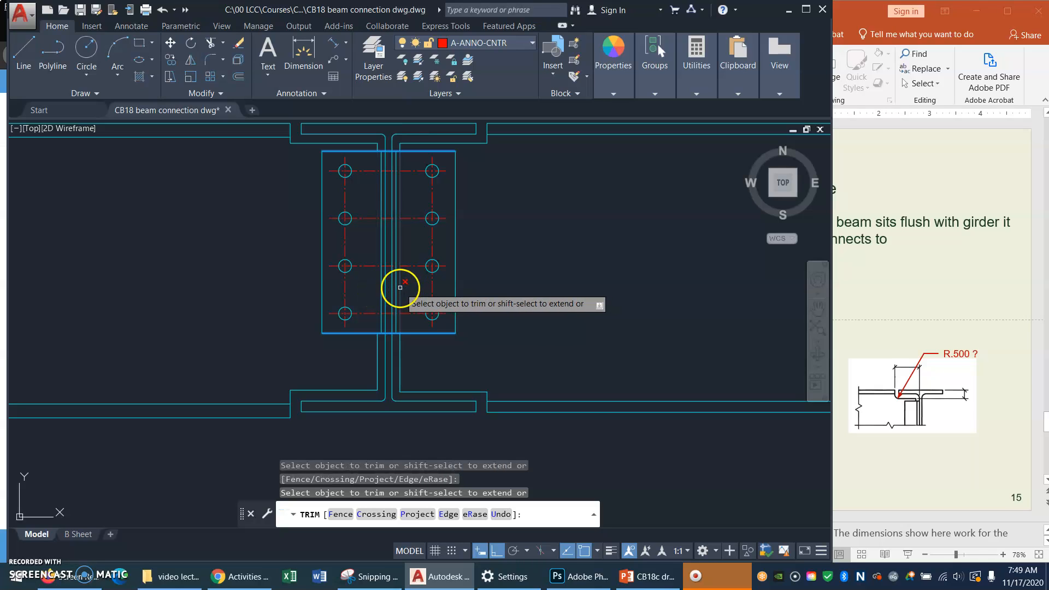
pyautogui.press('Return')
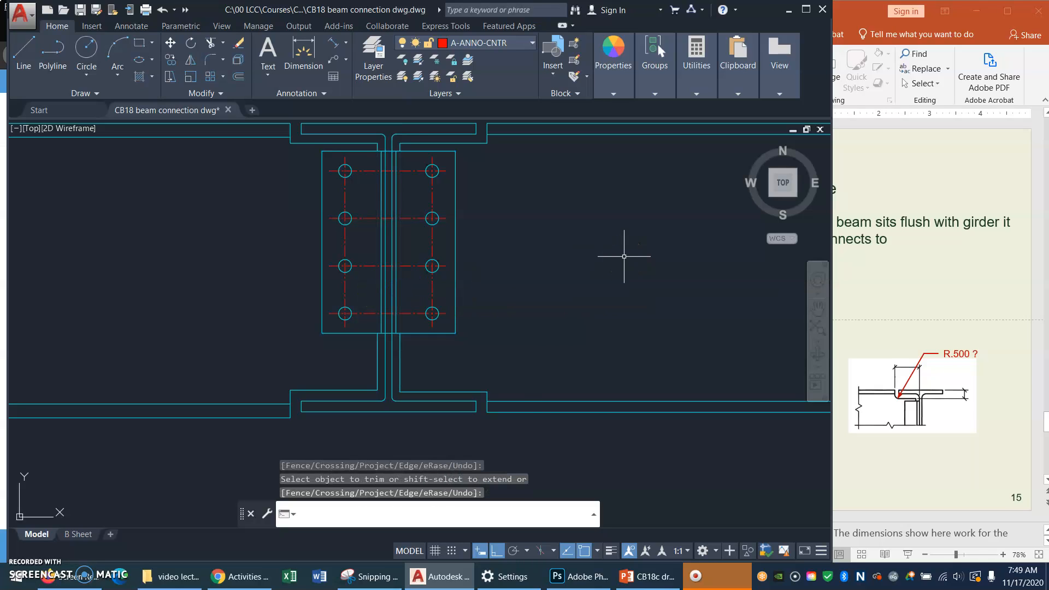
# Check the cope radius on the PowerPoint slide, return to AutoCAD, and try to fillet the W18x97 beam's upper cope corner at 0.5 inch
pyautogui.click(991, 288)
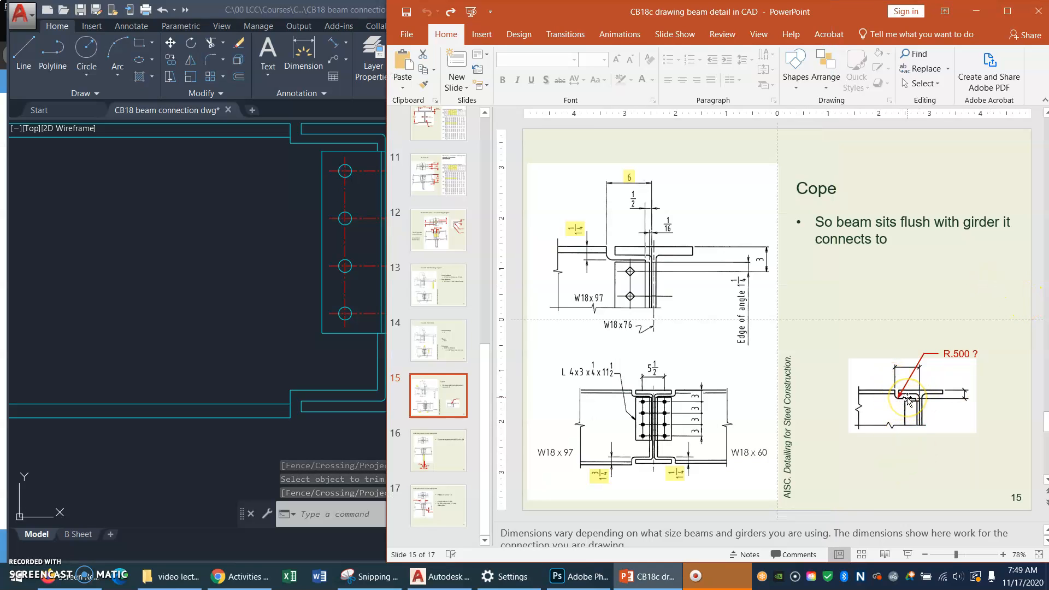
pyautogui.click(269, 206)
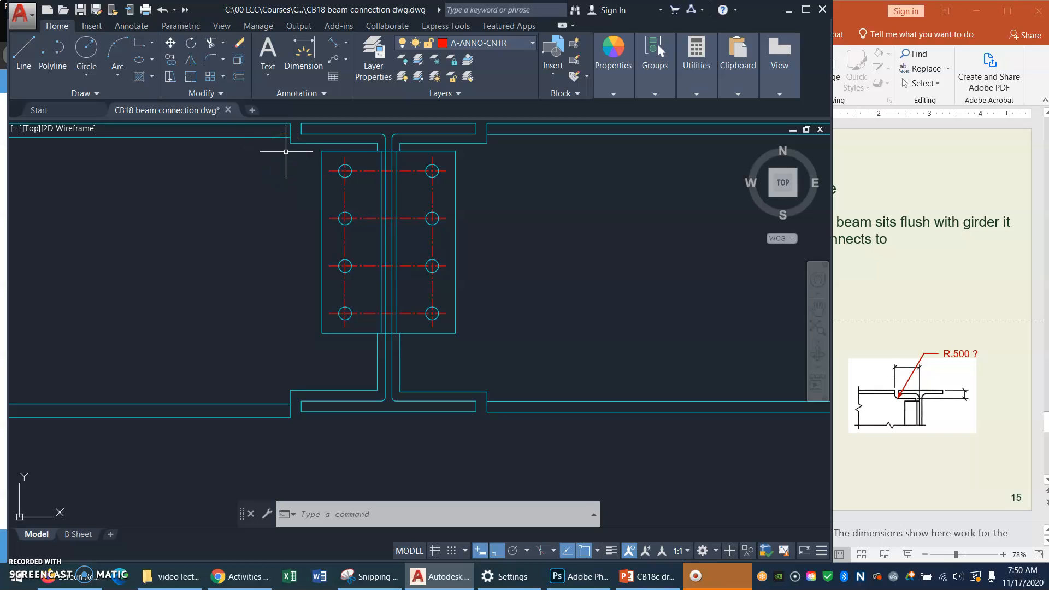
pyautogui.click(207, 62)
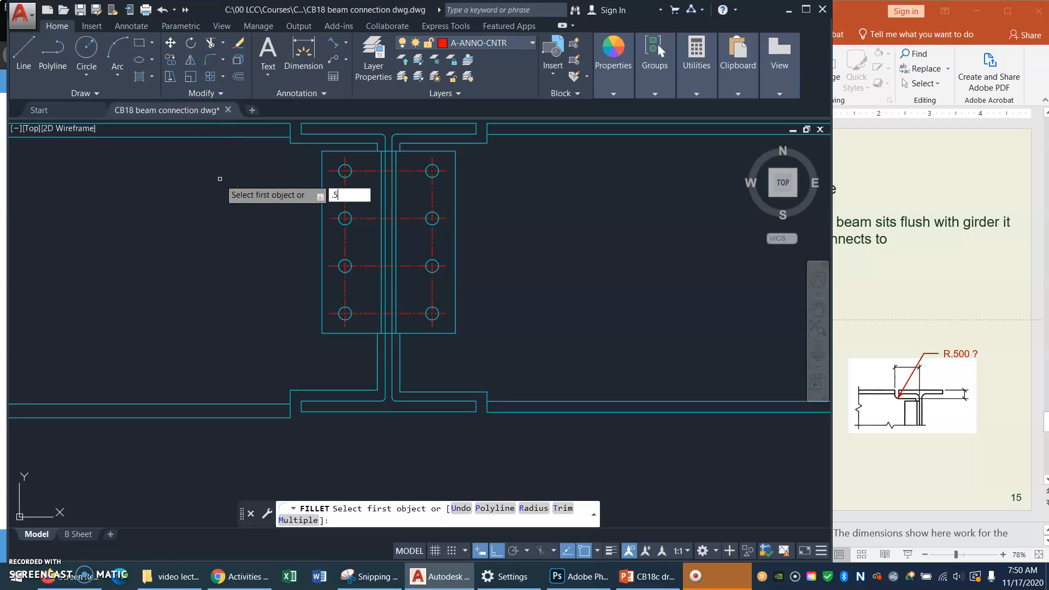
pyautogui.press('Return')
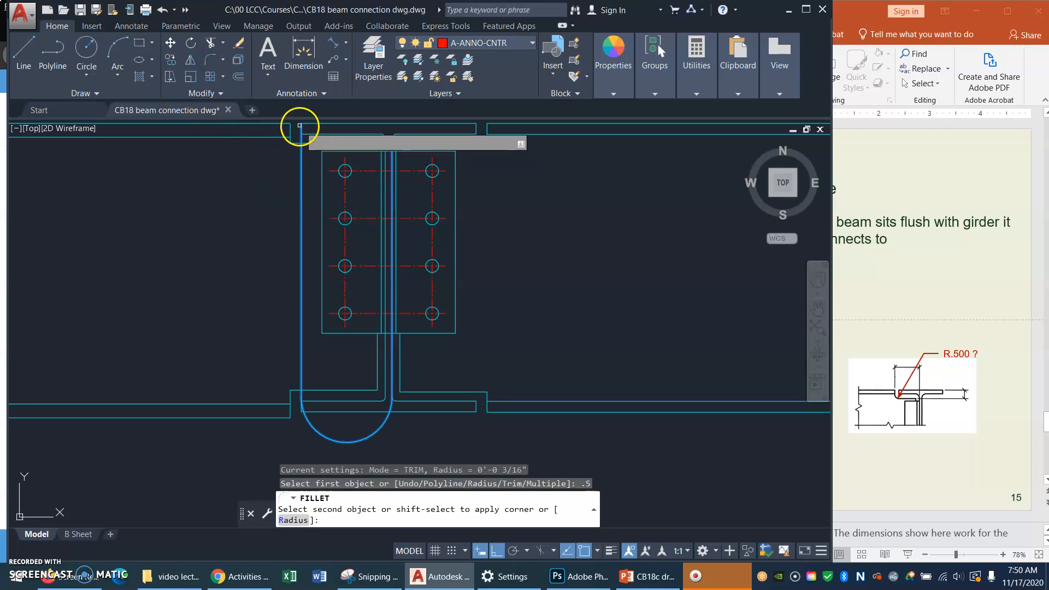
pyautogui.click(292, 135)
pyautogui.click(289, 129)
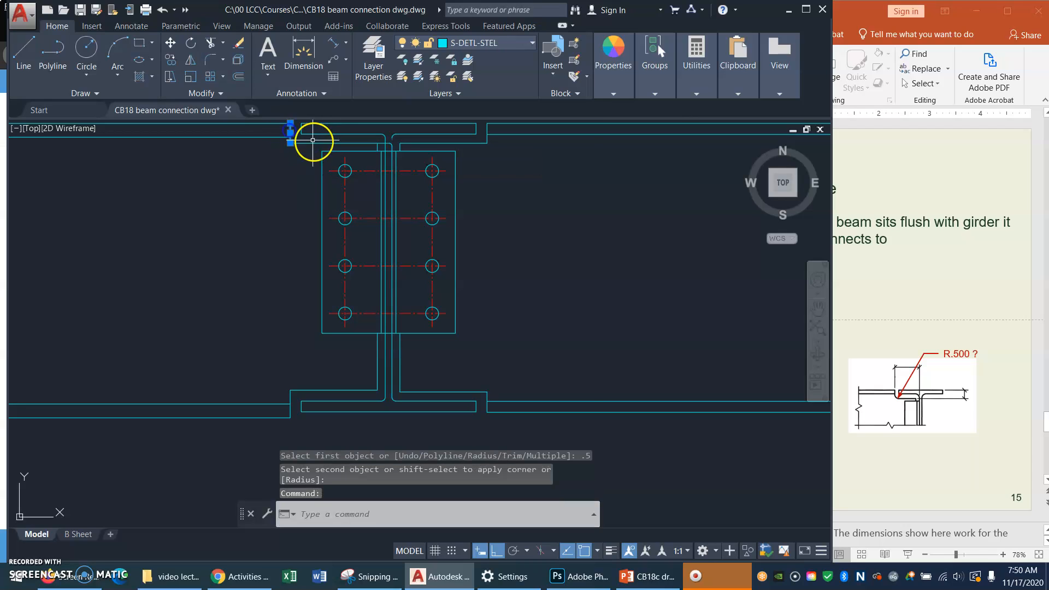
pyautogui.press('Escape')
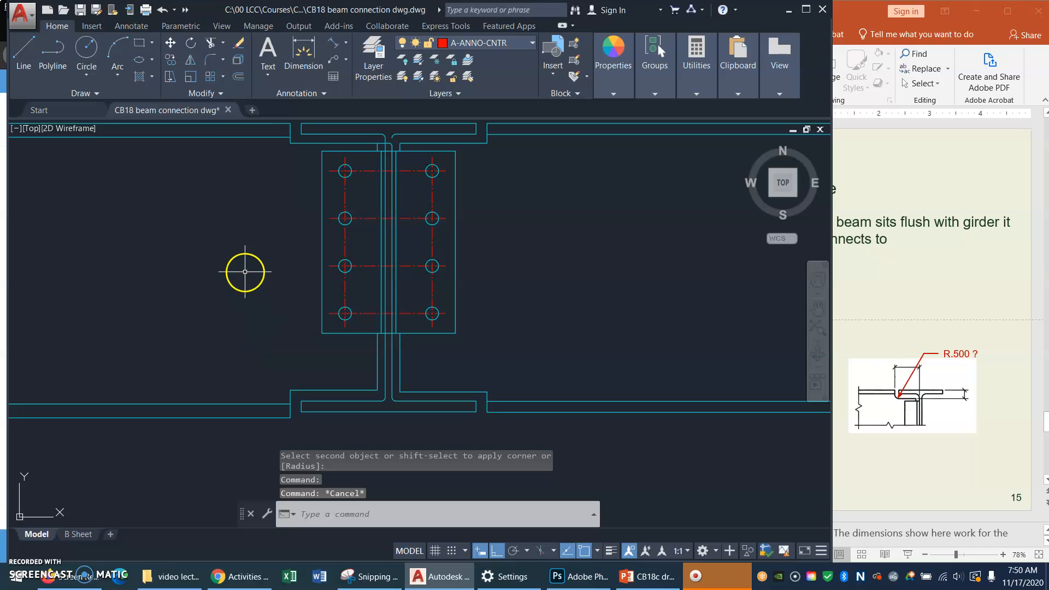
# Fillet the upper cope corners of the beams on both sides of the girder with a 0.5-inch radius
pyautogui.click(208, 61)
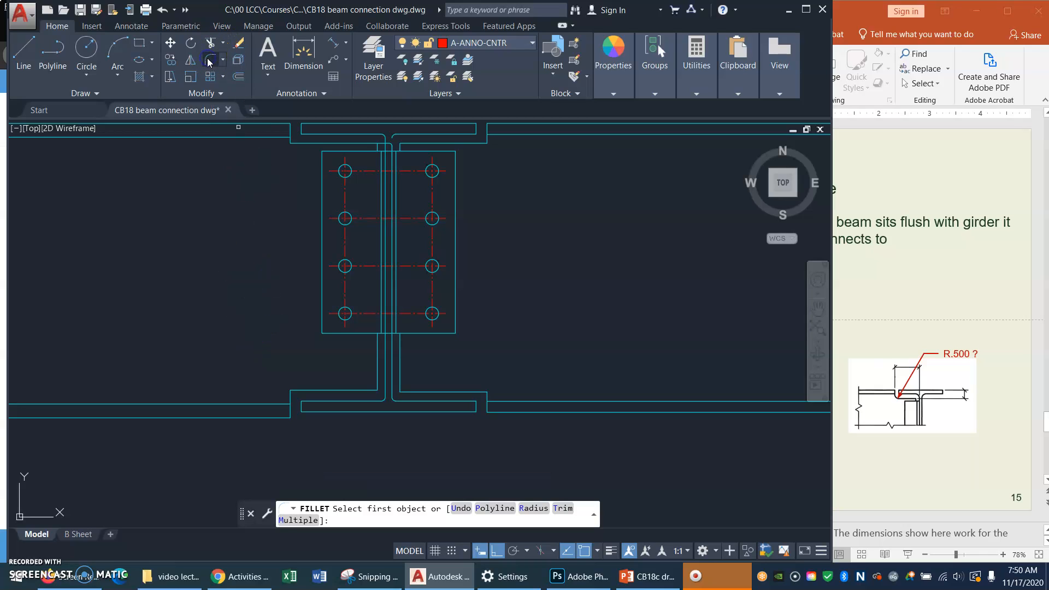
pyautogui.write('R')
pyautogui.press('Return')
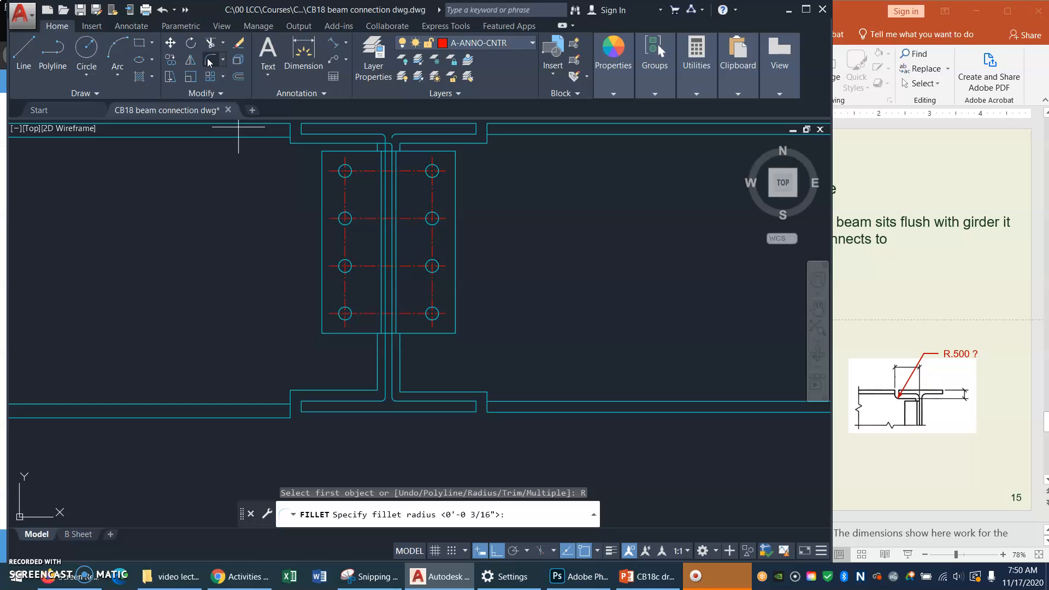
pyautogui.press('Return')
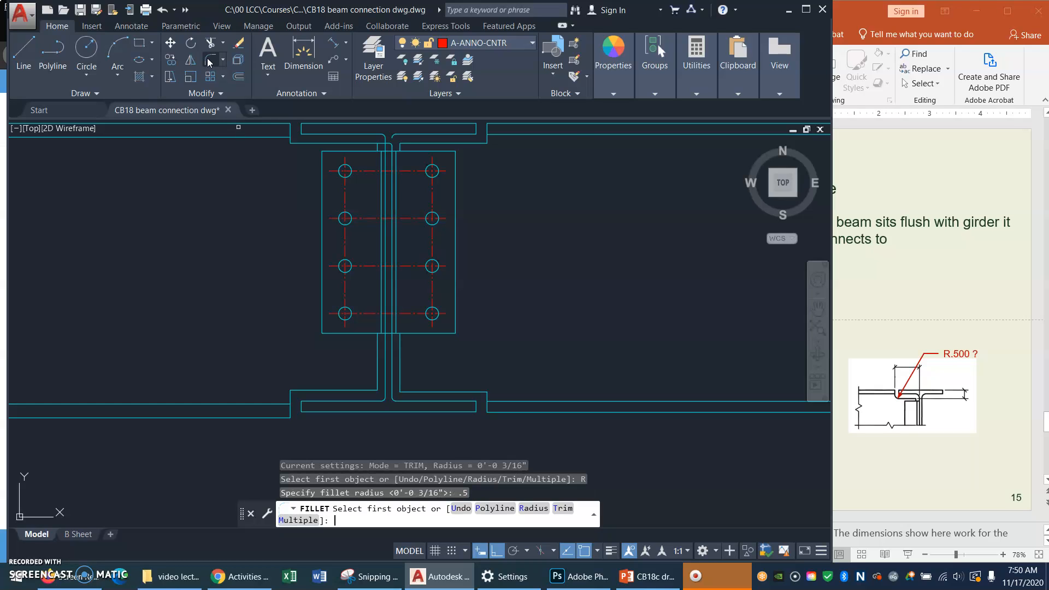
pyautogui.click(290, 134)
pyautogui.click(306, 142)
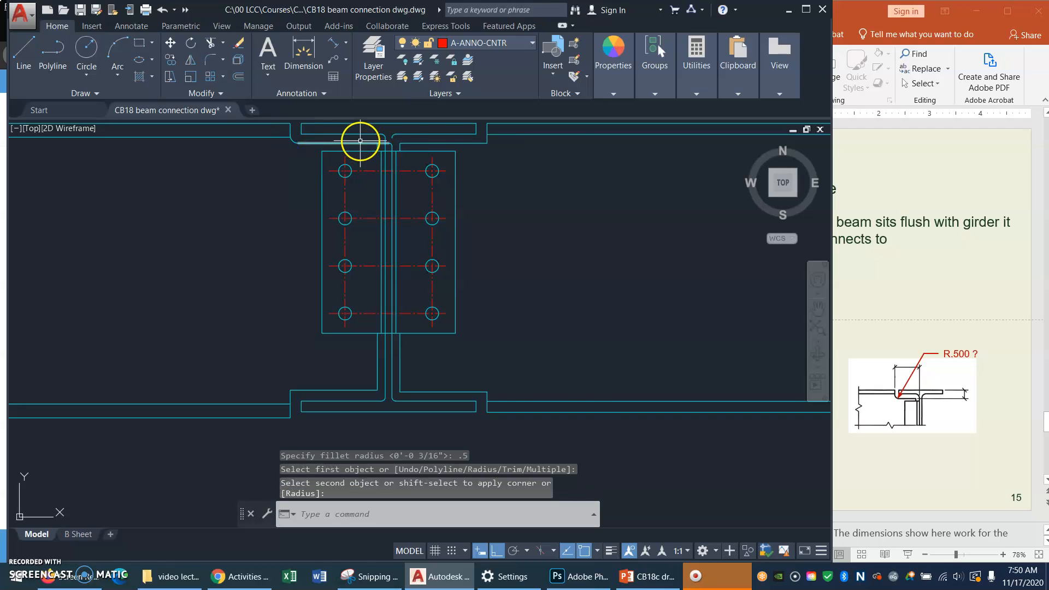
pyautogui.press('Return')
pyautogui.click(475, 144)
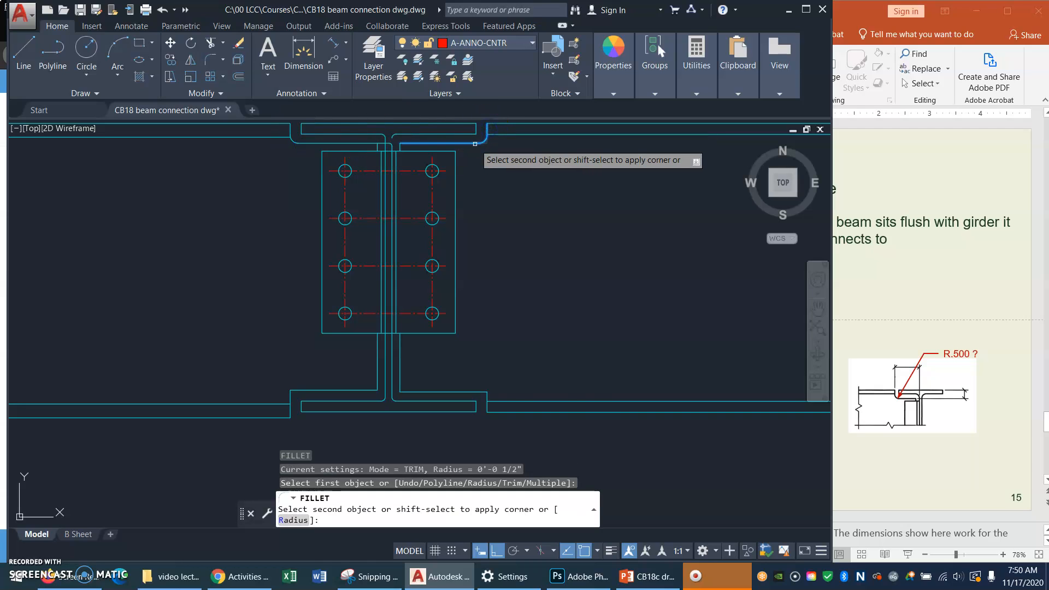
pyautogui.click(486, 134)
# Fillet the lower cope corners of the beams on both sides of the girder at the same radius
pyautogui.press('Return')
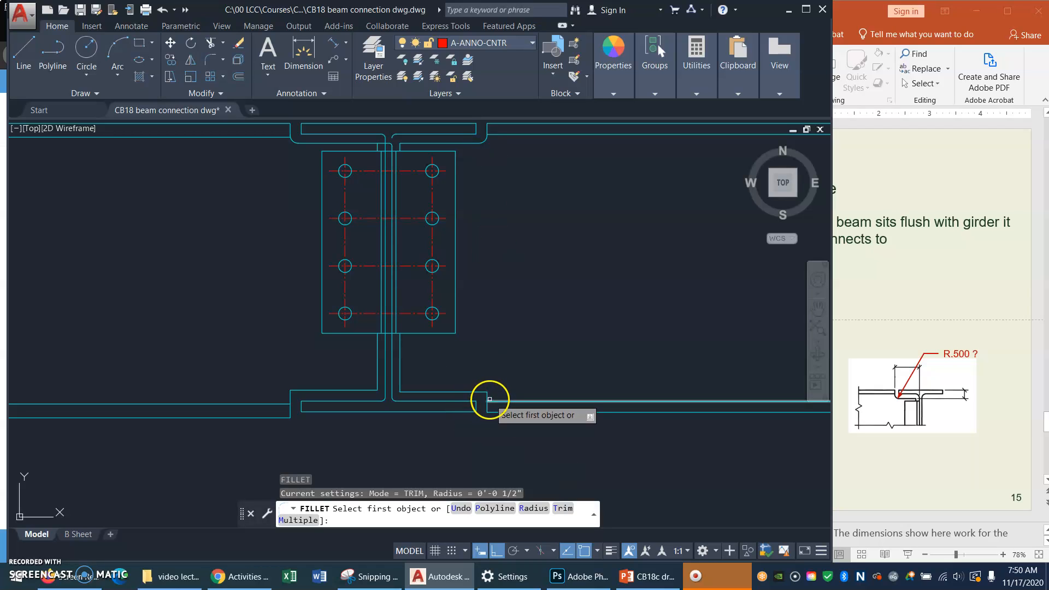
pyautogui.click(481, 401)
pyautogui.click(475, 393)
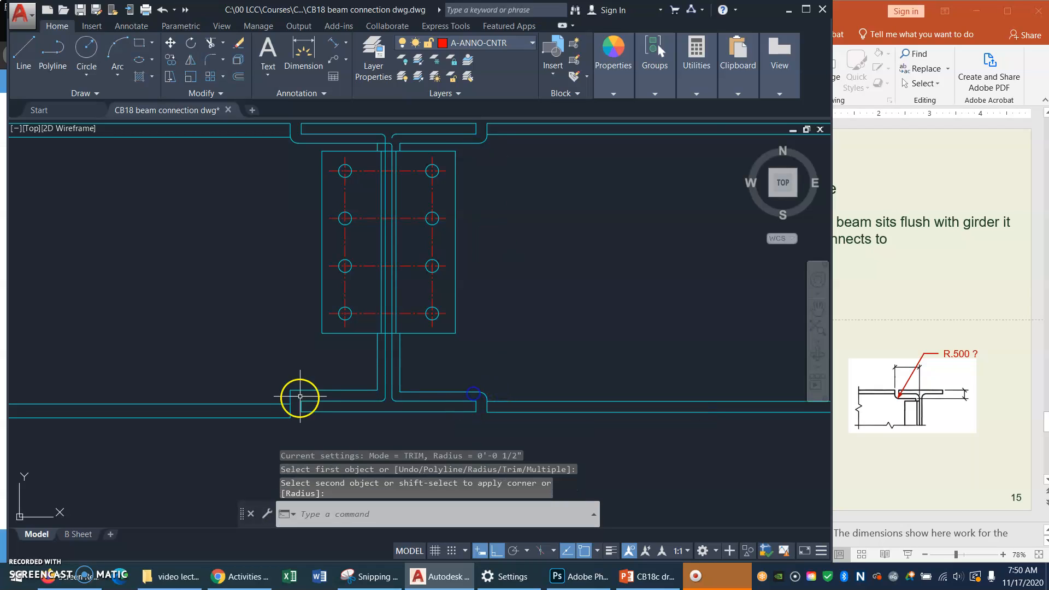
pyautogui.press('Return')
pyautogui.click(289, 402)
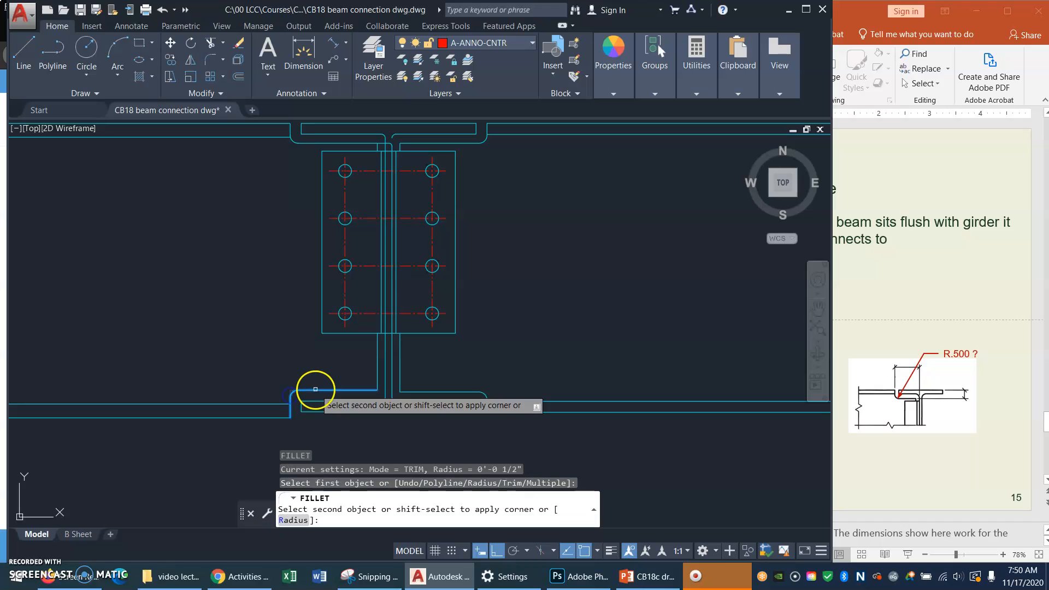
pyautogui.click(315, 390)
pyautogui.press('Return')
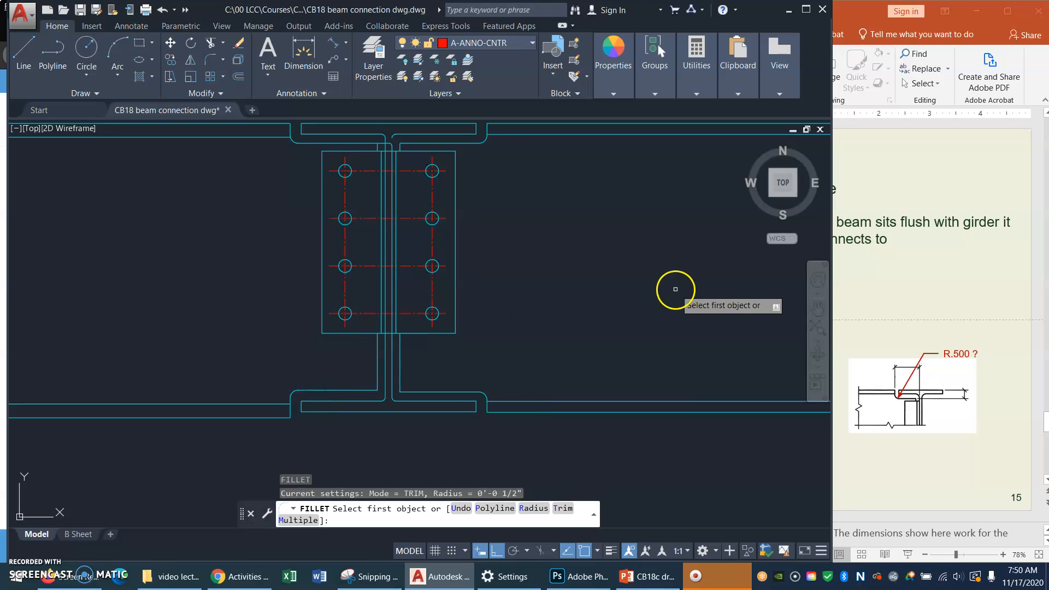
# Check the column and cap plate slide in PowerPoint, return to AutoCAD, and leave the Fillet command
pyautogui.click(992, 271)
pyautogui.scroll(-1, 974, 273)
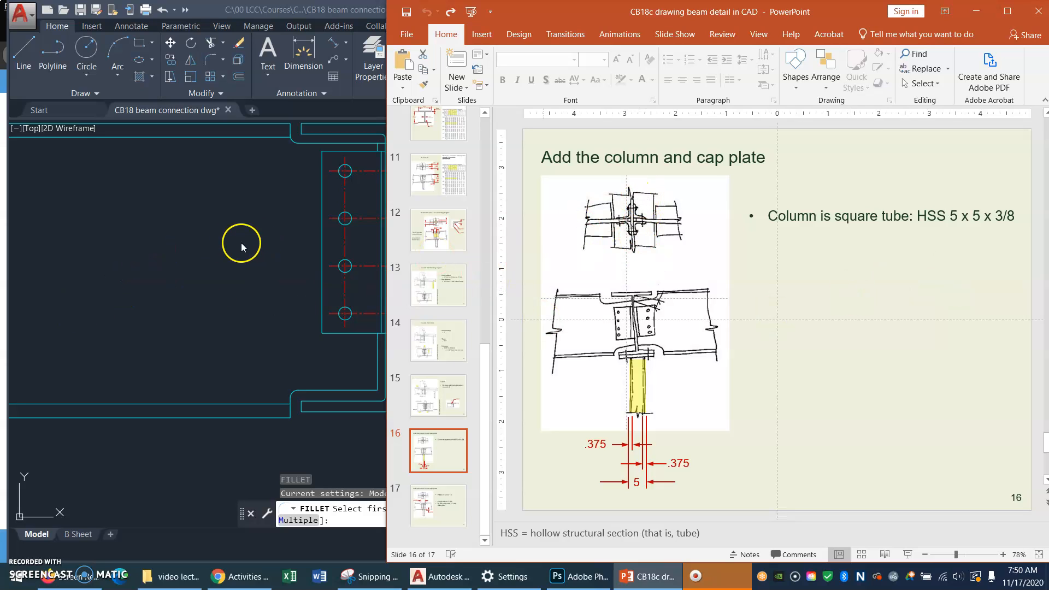
pyautogui.click(186, 218)
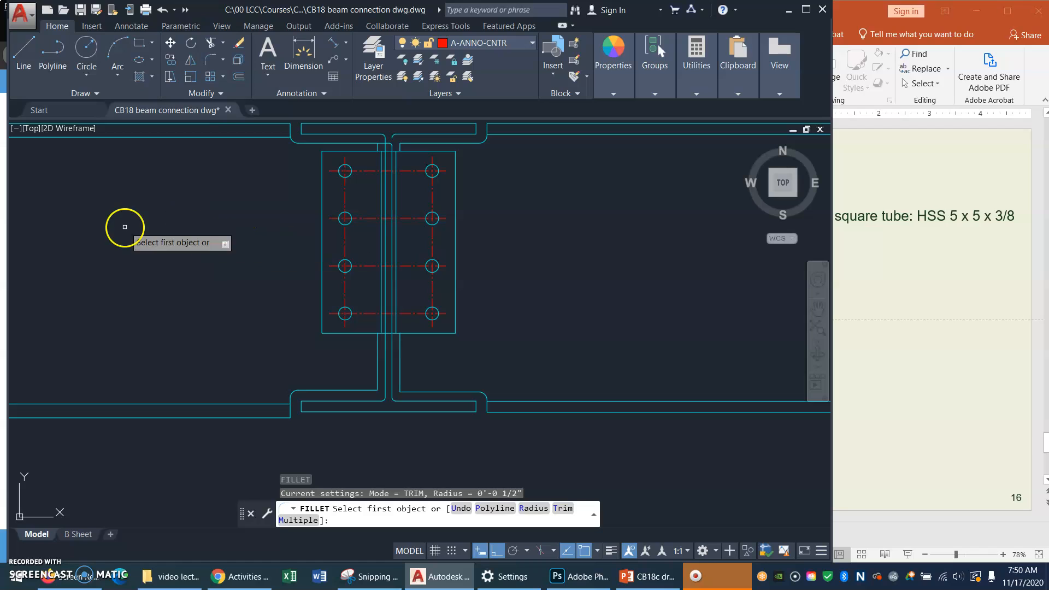
pyautogui.press('Escape')
pyautogui.write('z')
pyautogui.press('Return')
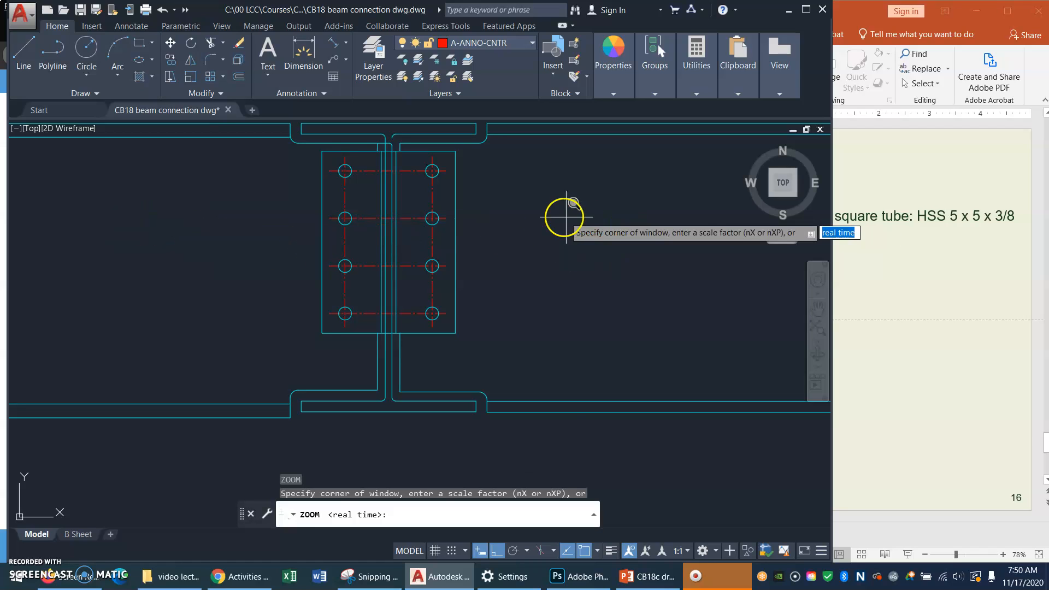
pyautogui.press('Return')
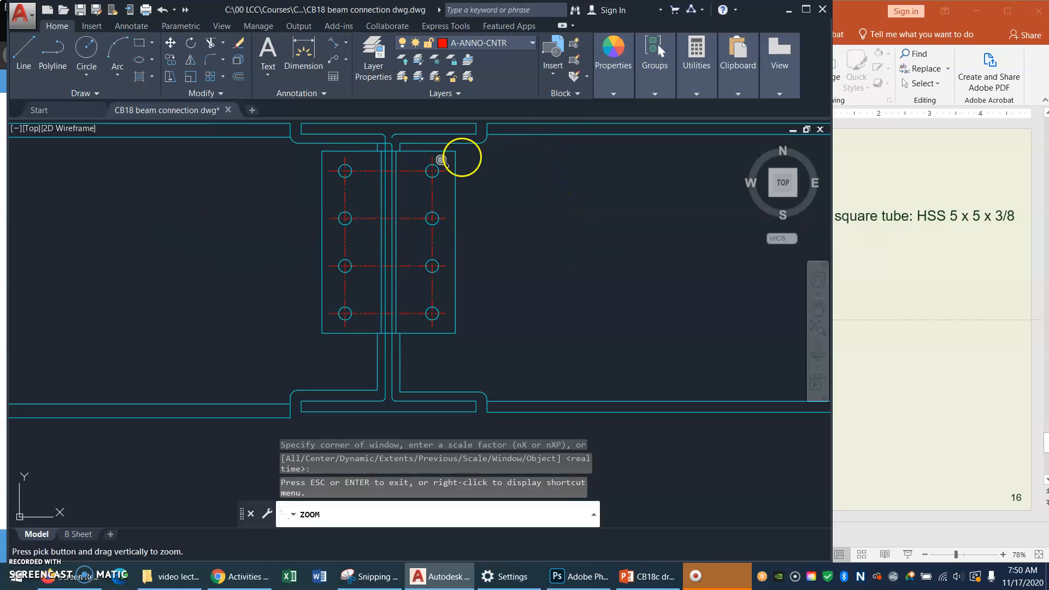
pyautogui.press('Escape')
pyautogui.click(309, 187)
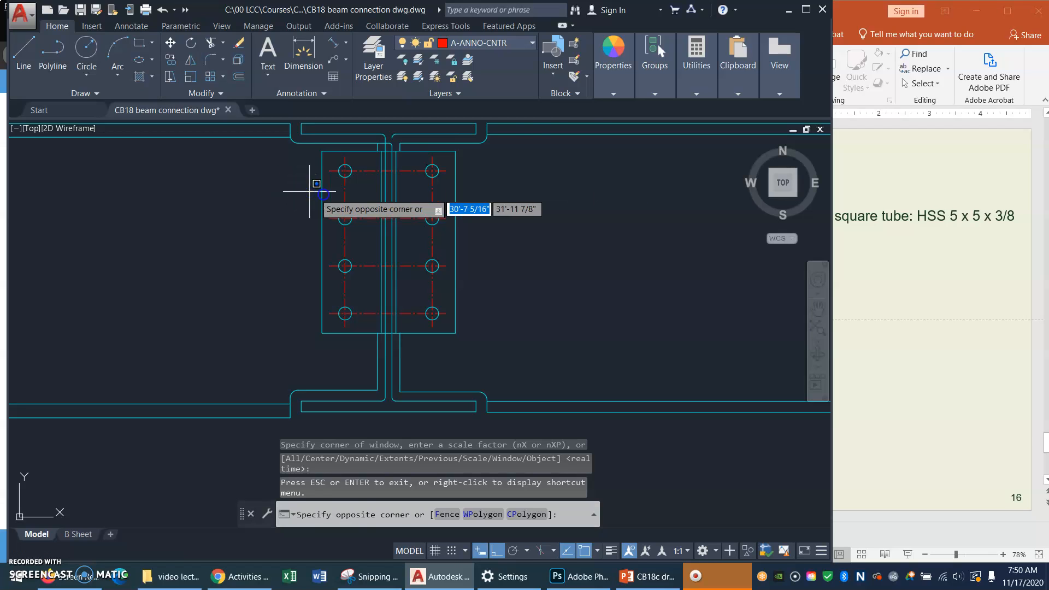
pyautogui.click(545, 123)
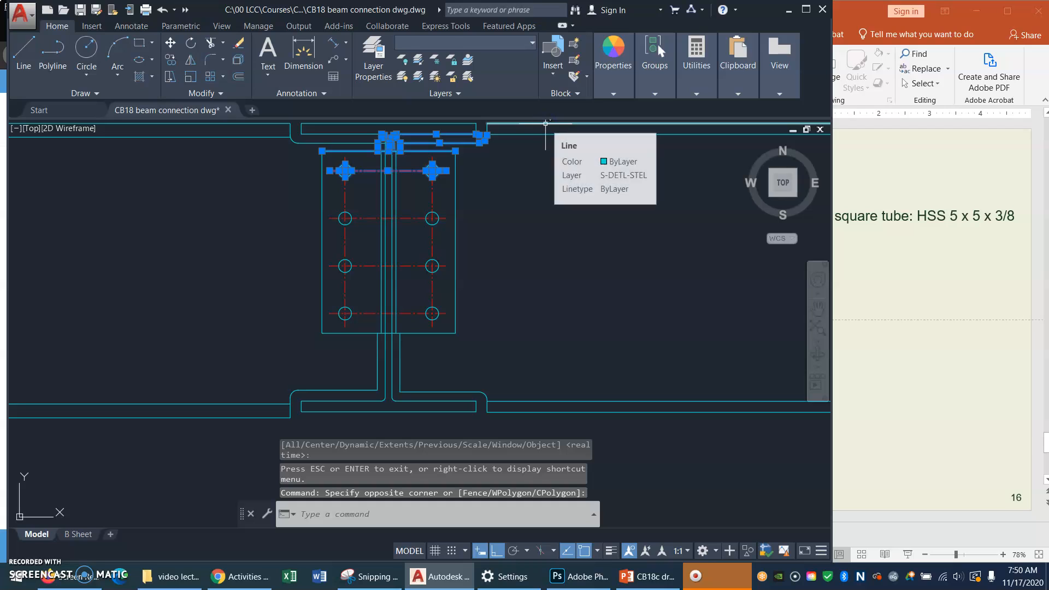
pyautogui.press('Escape')
pyautogui.press('Escape')
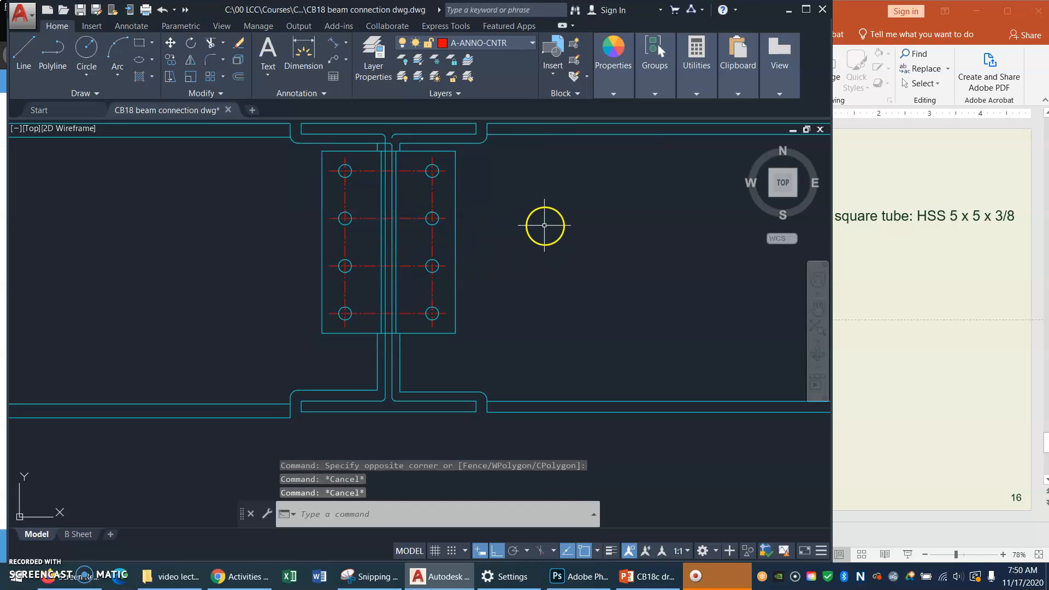
# Examine the junction of the girder's upper flange and web up close
pyautogui.write('p')
pyautogui.press('Return')
pyautogui.moveTo(549, 208); pyautogui.dragTo(567, 253)
pyautogui.press('Escape')
pyautogui.click(252, 286)
pyautogui.click(606, 165)
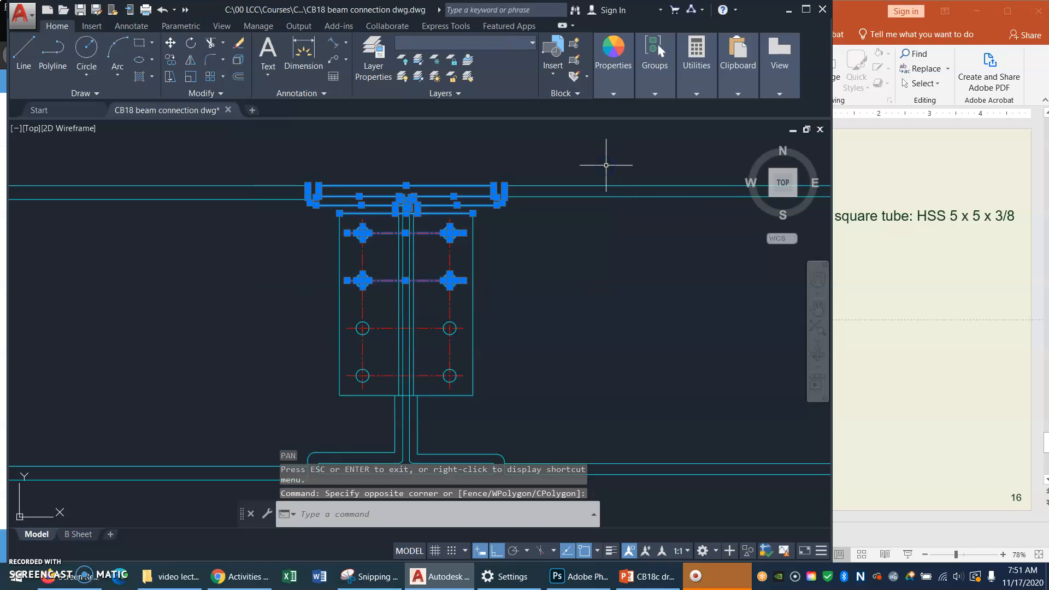
pyautogui.press('Escape')
pyautogui.press('Escape')
pyautogui.write('z')
pyautogui.press('Return')
pyautogui.click(245, 290)
pyautogui.click(613, 150)
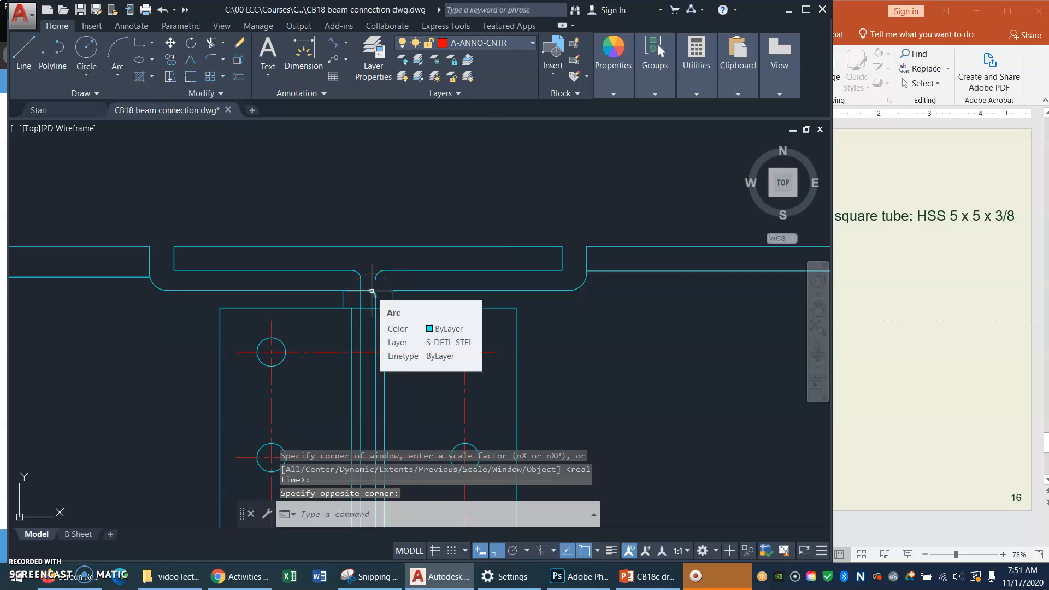
# Trim the left beam's upper cope line where it runs past the beam-end line toward the girder web
pyautogui.write('tr')
pyautogui.press('Return')
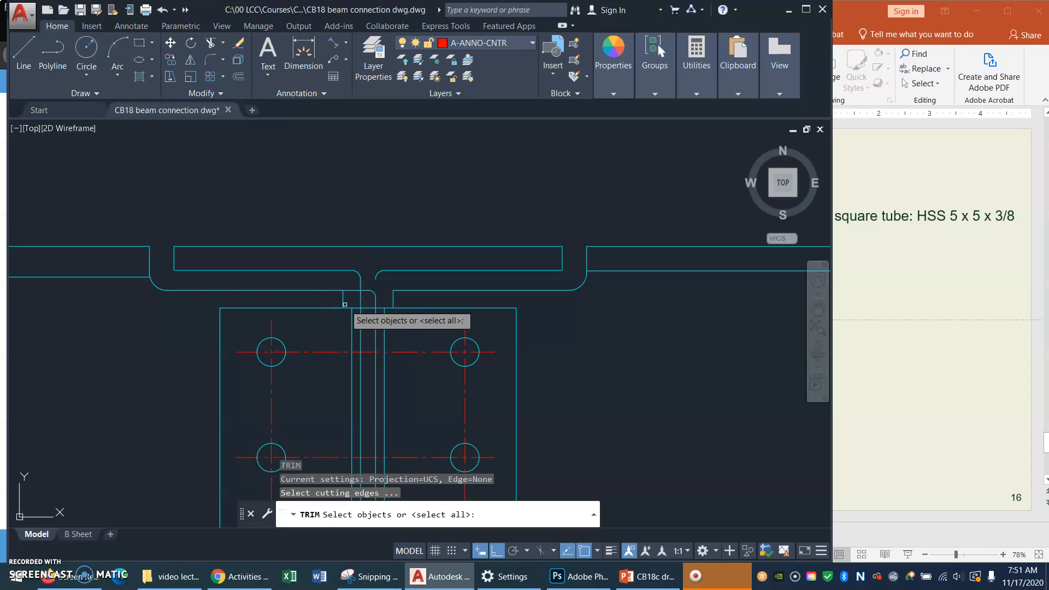
pyautogui.click(343, 303)
pyautogui.click(342, 302)
pyautogui.press('Return')
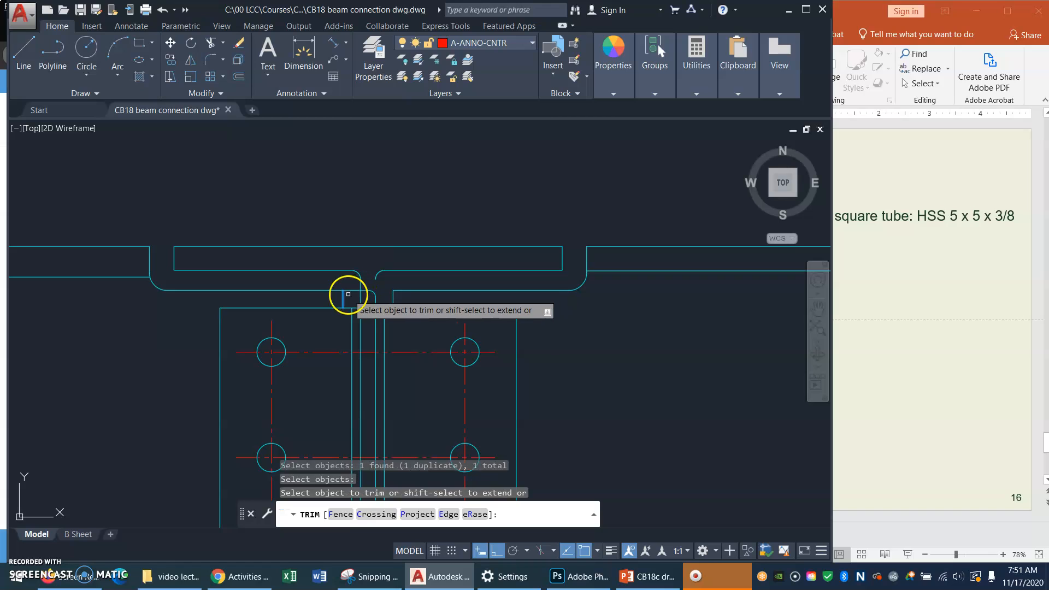
pyautogui.click(355, 291)
pyautogui.click(375, 292)
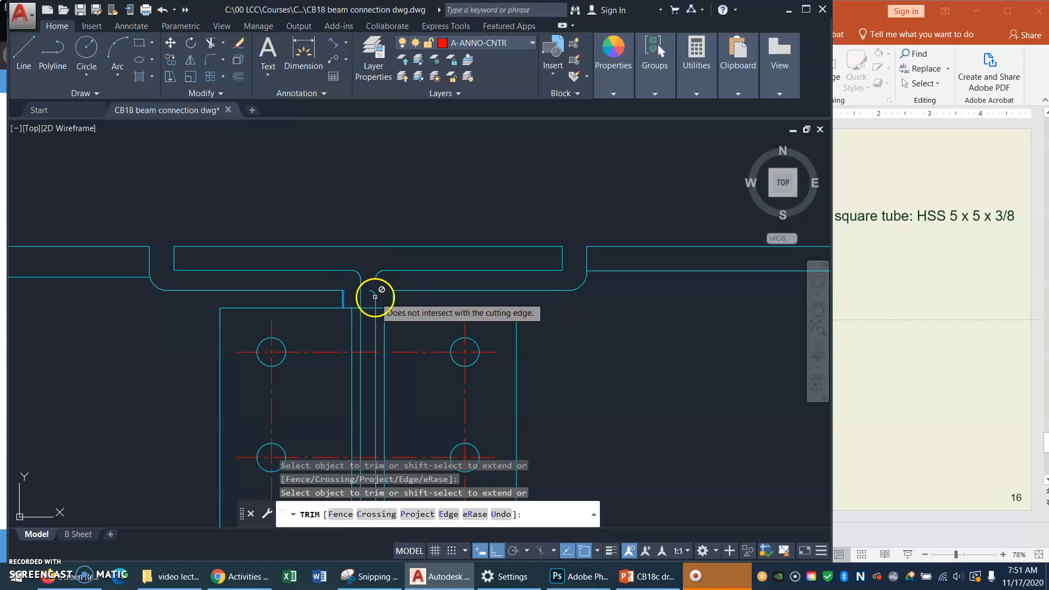
pyautogui.press('Escape')
pyautogui.press('Escape')
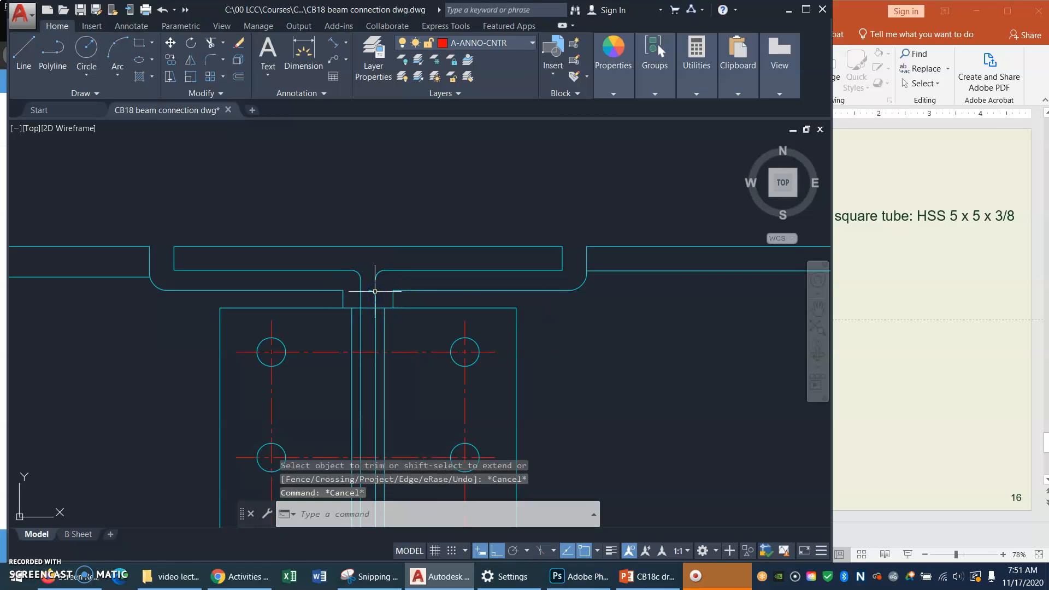
# Trim the short piece of the girder's right web line above the connection angles' upper edge
pyautogui.click(384, 287)
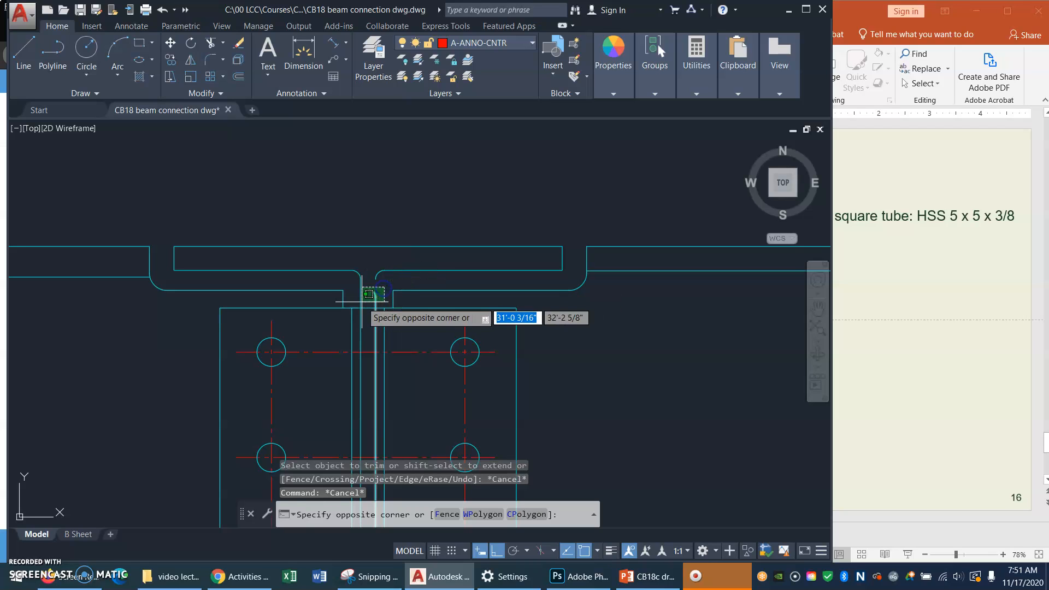
pyautogui.press('Escape')
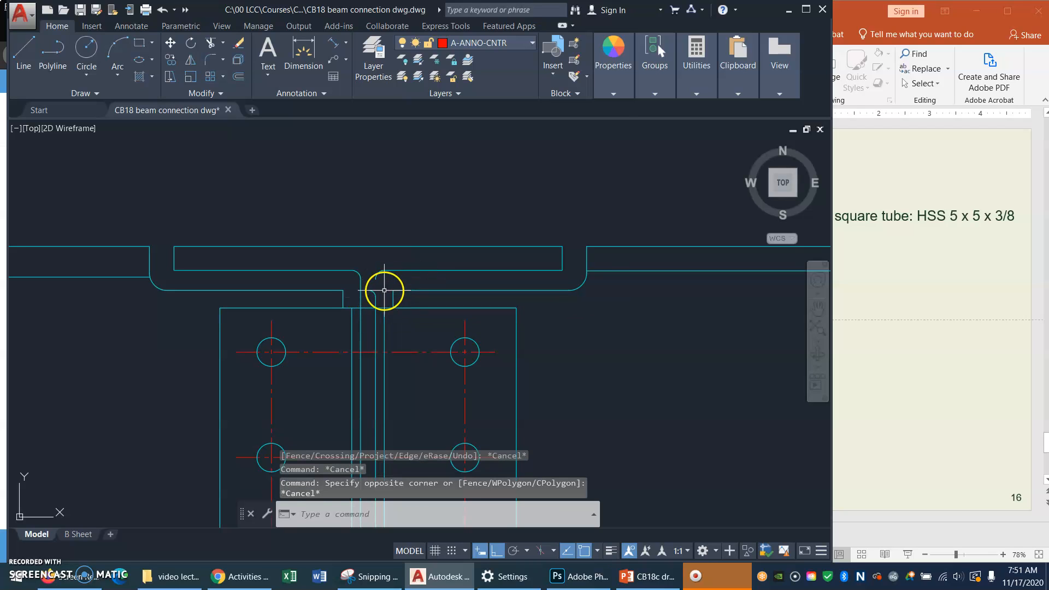
pyautogui.write('r')
pyautogui.press('Return')
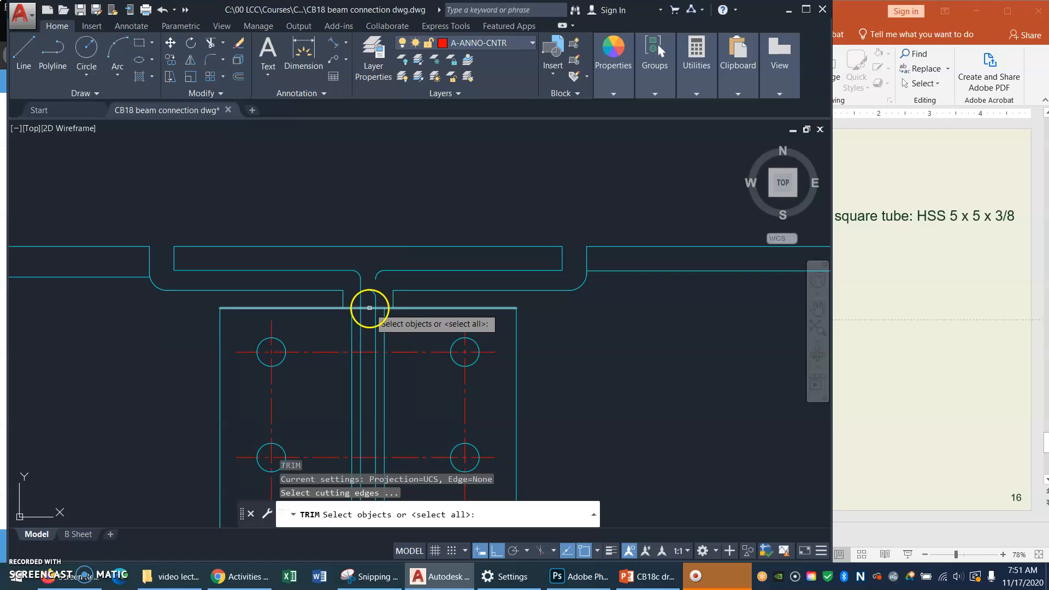
pyautogui.click(374, 308)
pyautogui.press('Return')
pyautogui.click(374, 298)
pyautogui.press('Return')
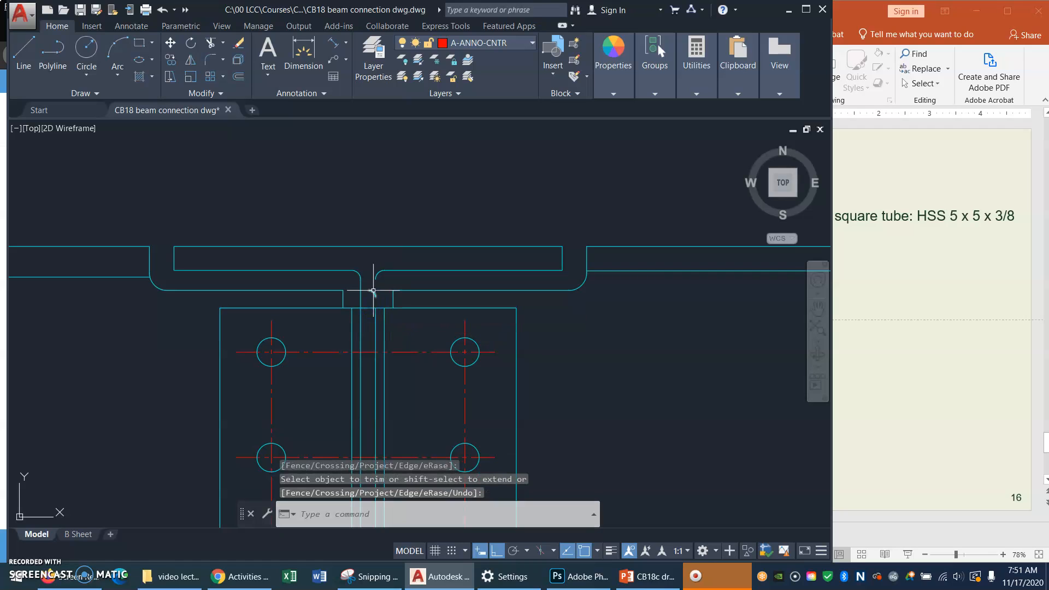
pyautogui.click(372, 294)
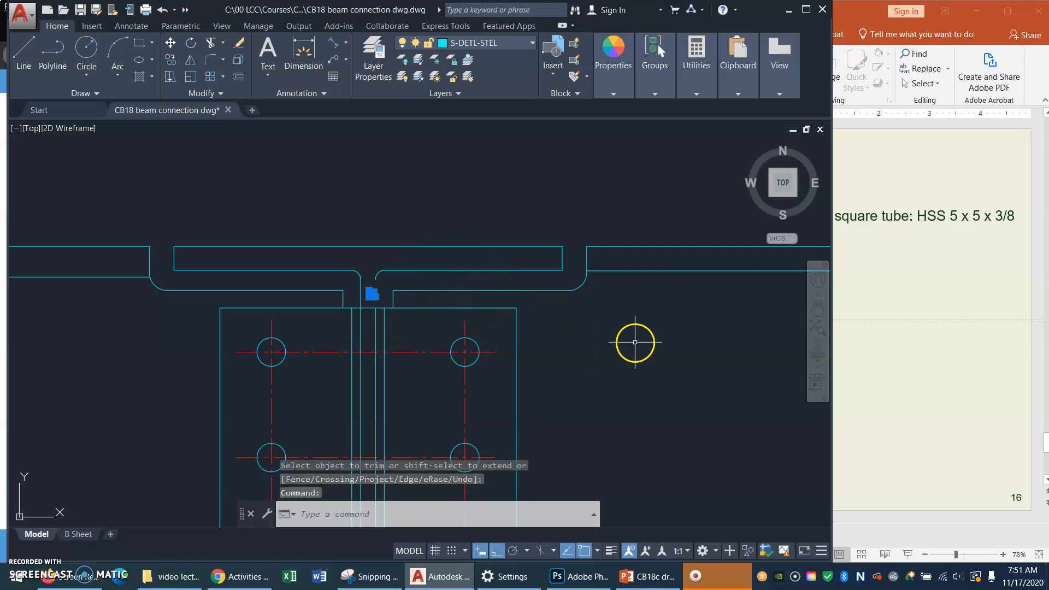
pyautogui.write('tr')
pyautogui.press('Return')
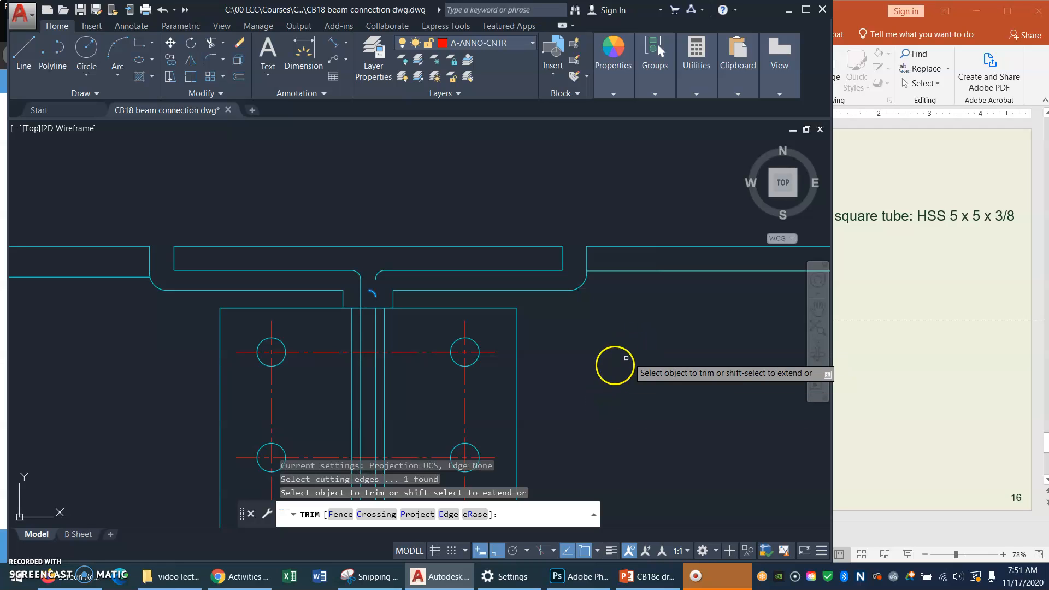
pyautogui.press('Escape')
pyautogui.press('Escape')
# Erase the stray fillet arc inside the girder web, just above the connection angles
pyautogui.write('E')
pyautogui.press('Return')
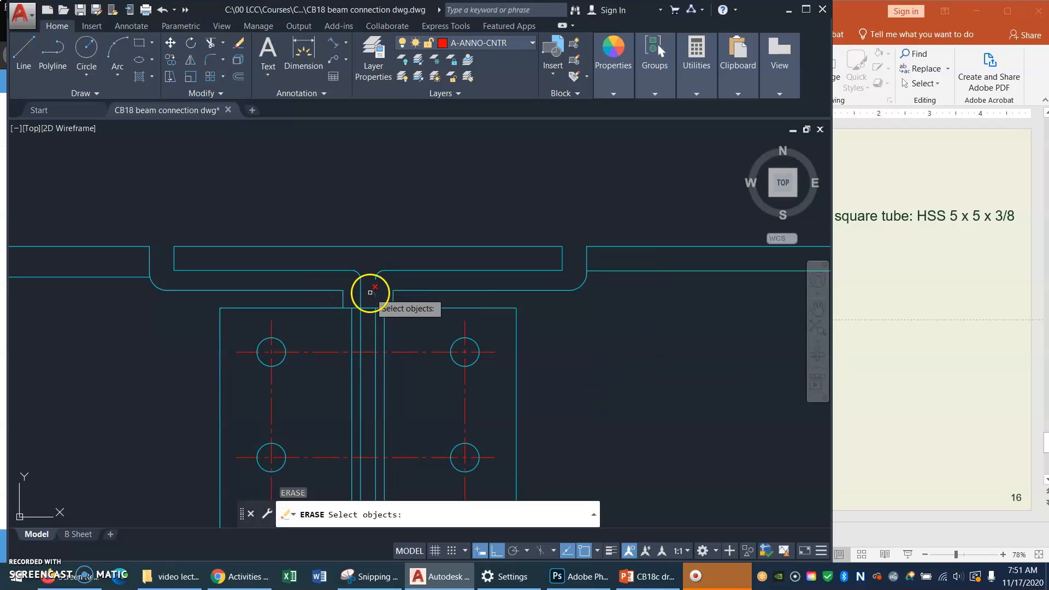
pyautogui.click(370, 292)
pyautogui.press('Return')
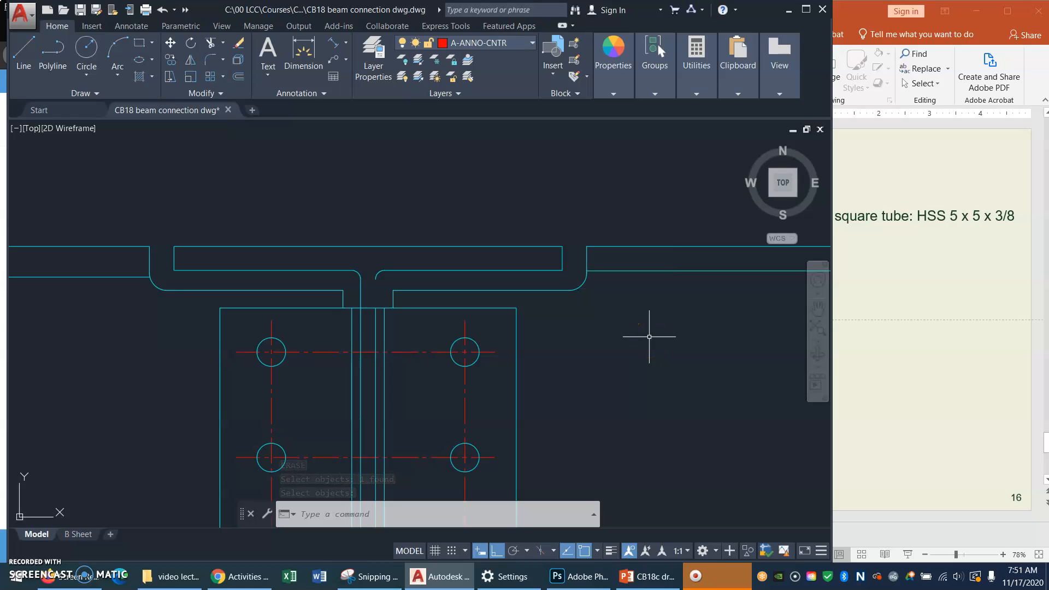
# Extend the girder's right web line up to the fillet arc under the upper flange
pyautogui.press('Return')
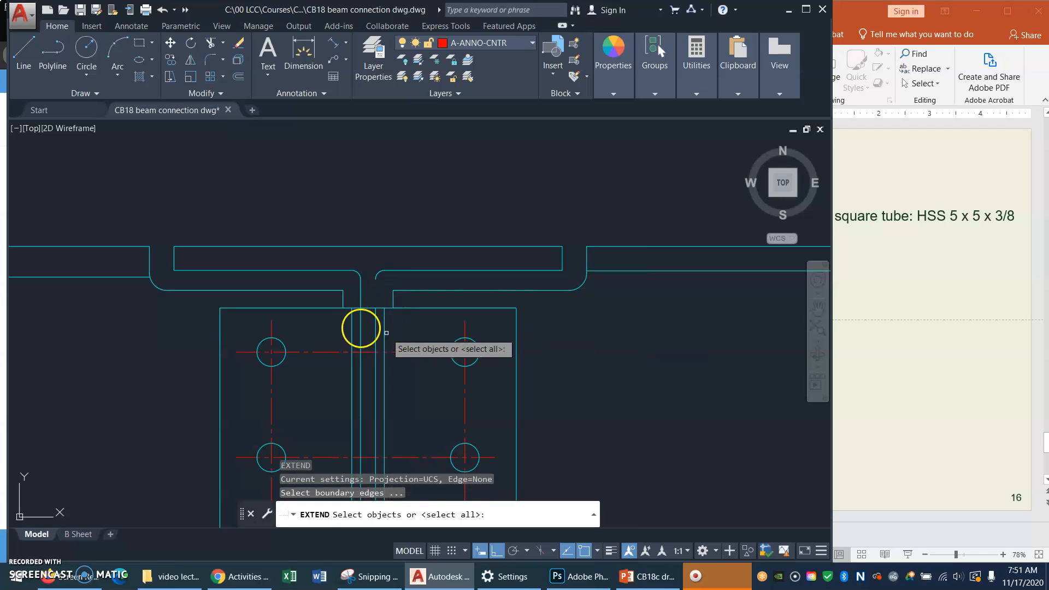
pyautogui.press('Return')
pyautogui.click(374, 316)
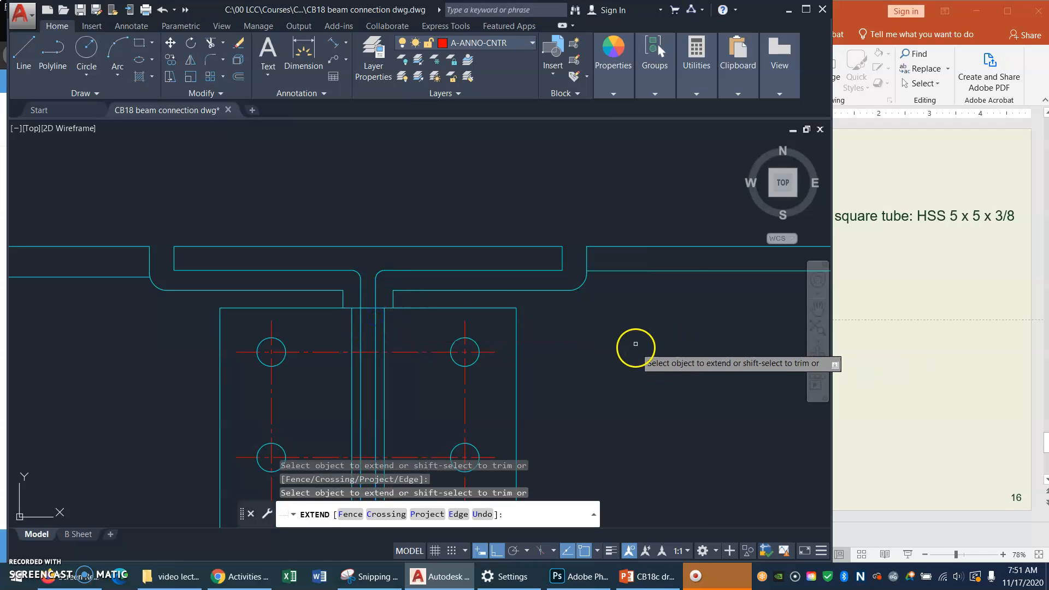
pyautogui.press('Return')
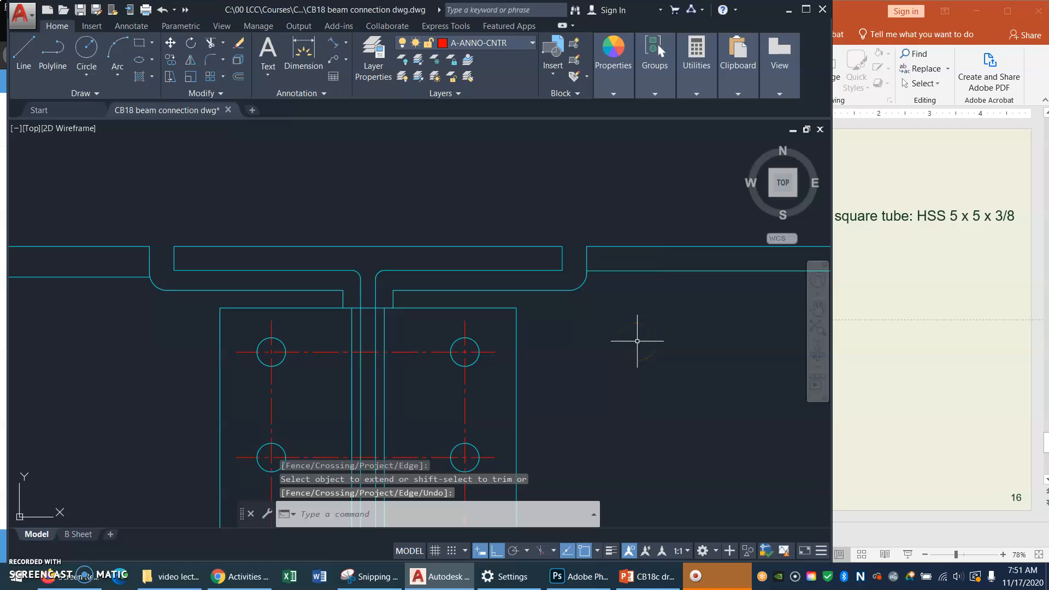